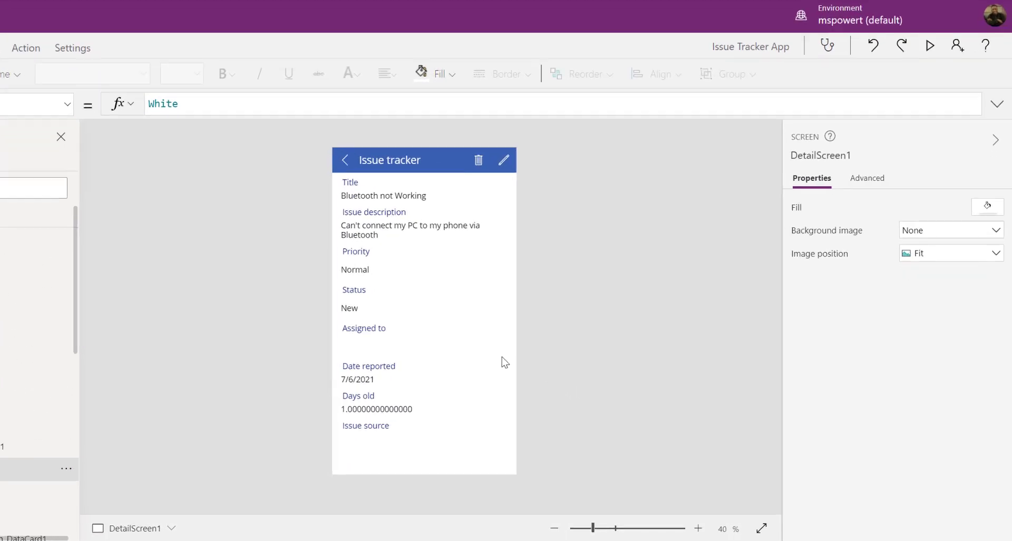
Set DetailForm1 to 1 column and change its Layout from Vertical to Horizontal
click(462, 461)
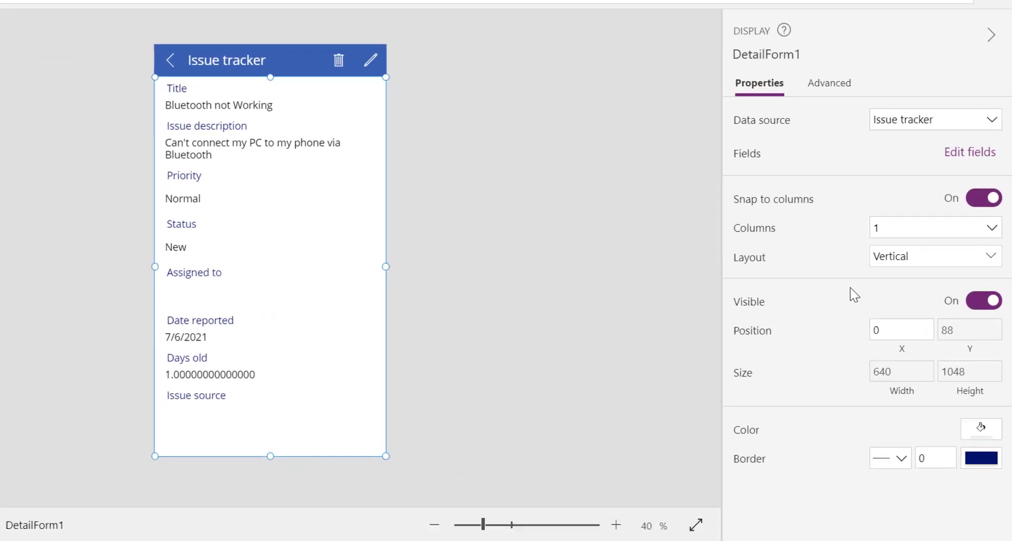
click(905, 212)
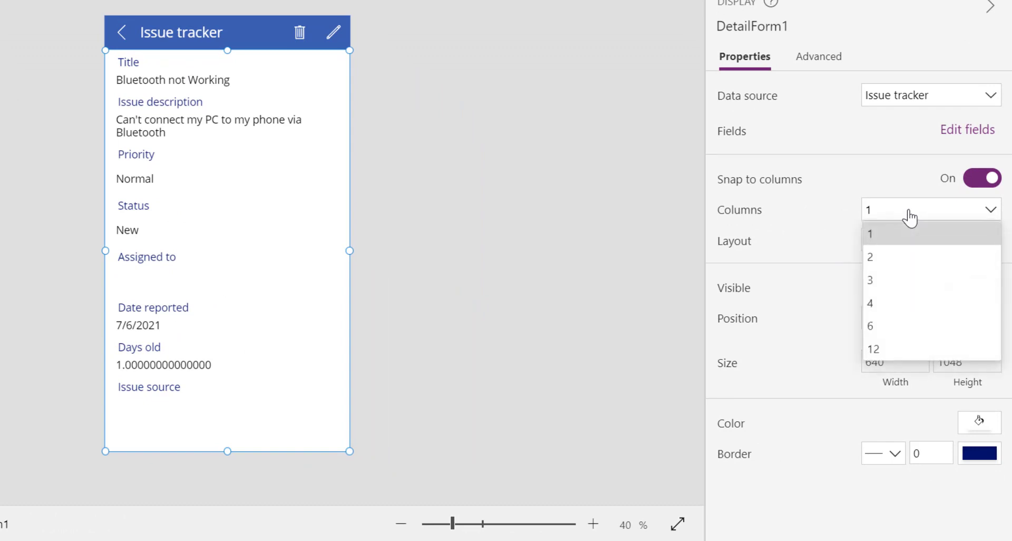
click(898, 257)
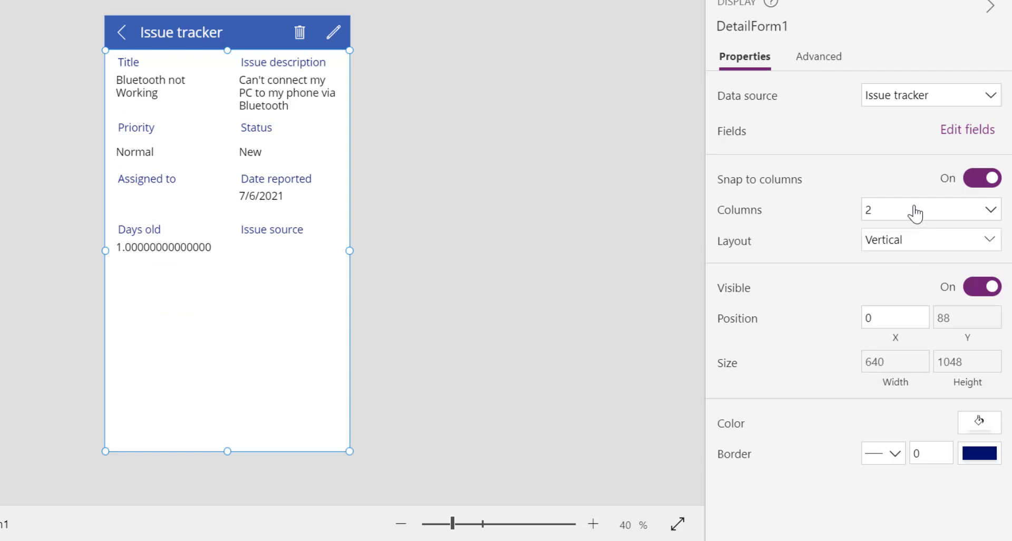
click(916, 210)
click(897, 237)
click(878, 252)
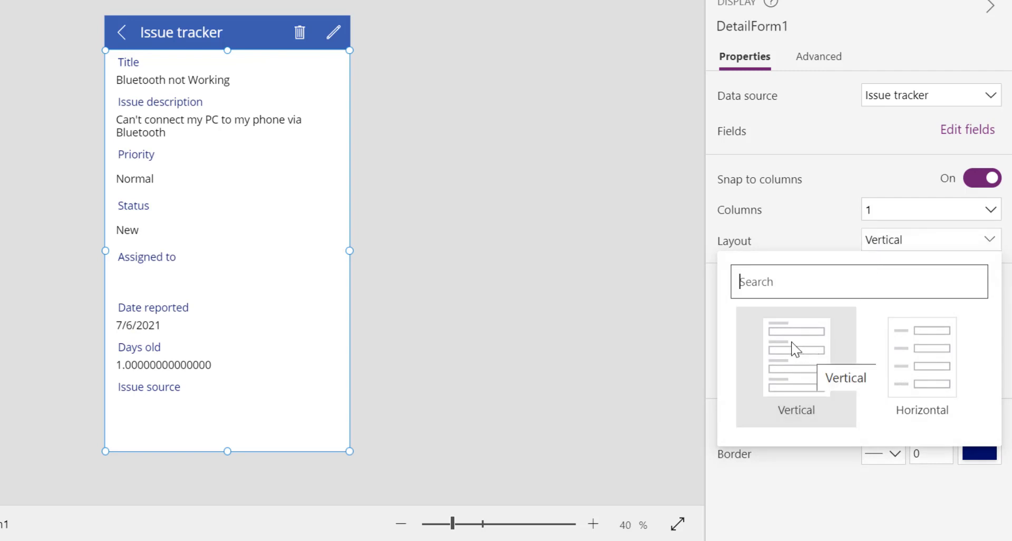
click(929, 370)
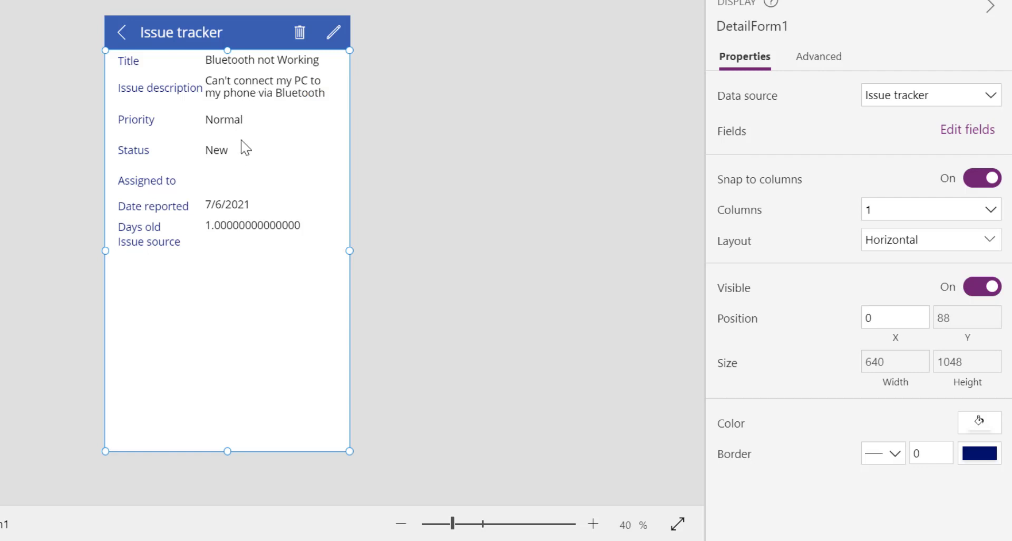
Make the Title and Issue description cards taller and stretch the description value to fill its row
click(282, 67)
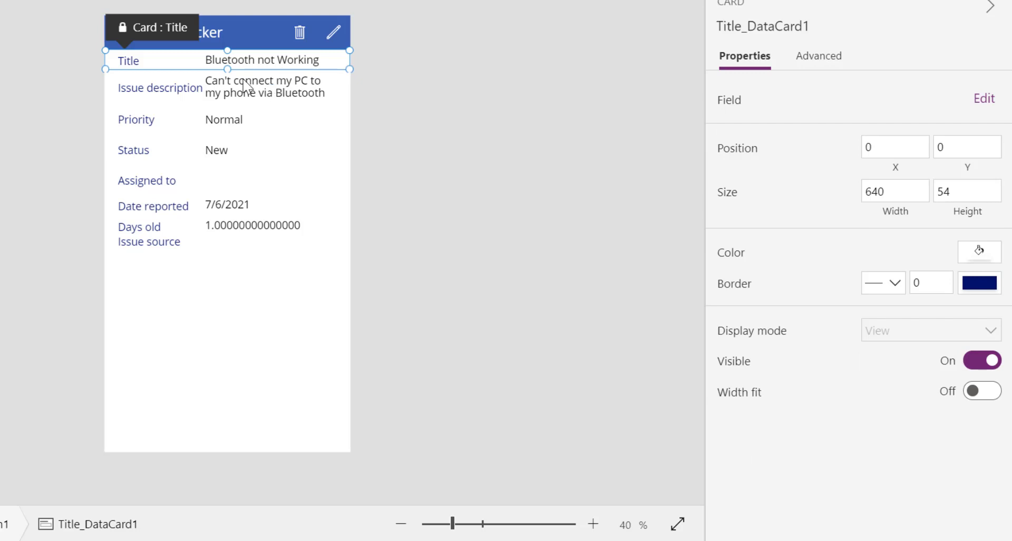
scroll(248, 78, up, 2)
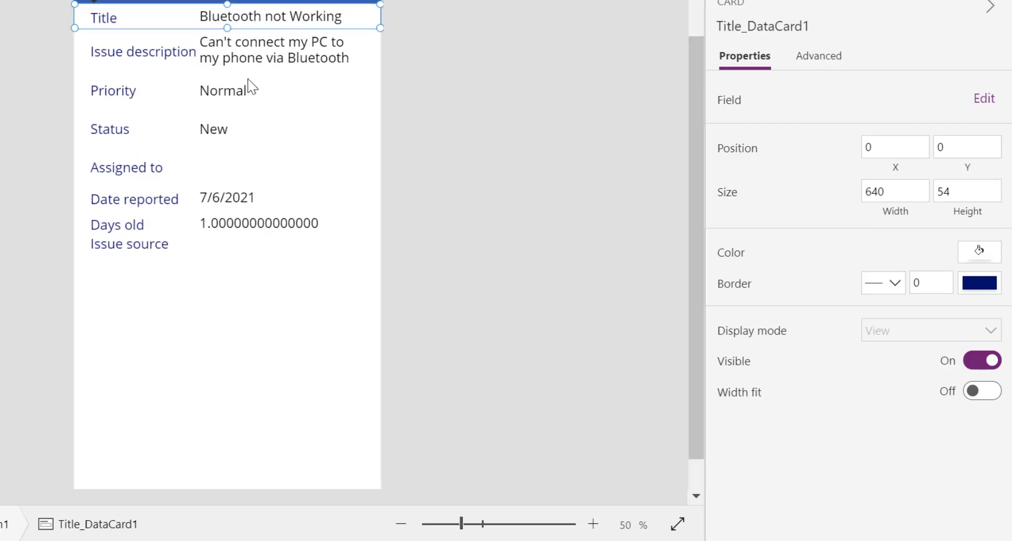
scroll(248, 81, up, 2)
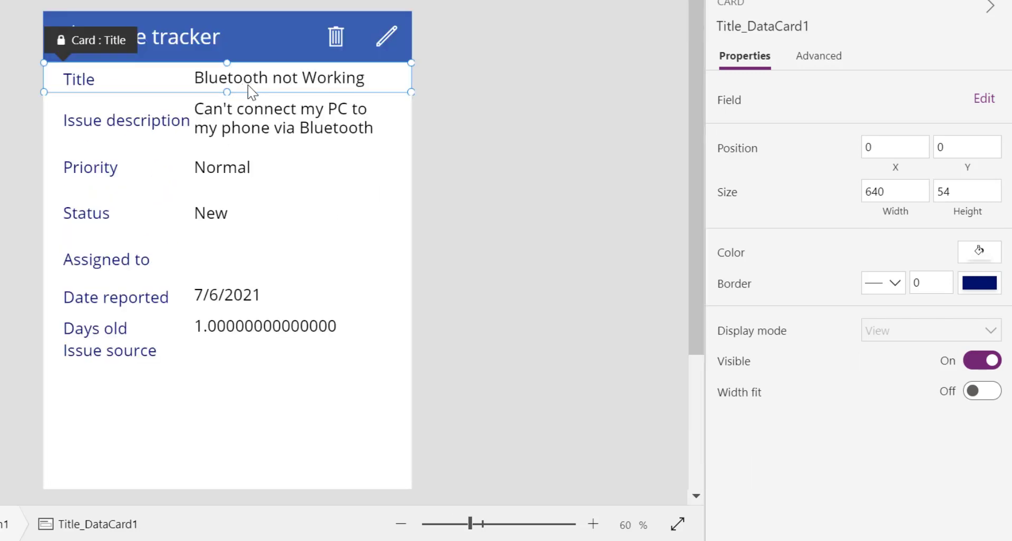
drag(227, 93, 232, 104)
click(206, 149)
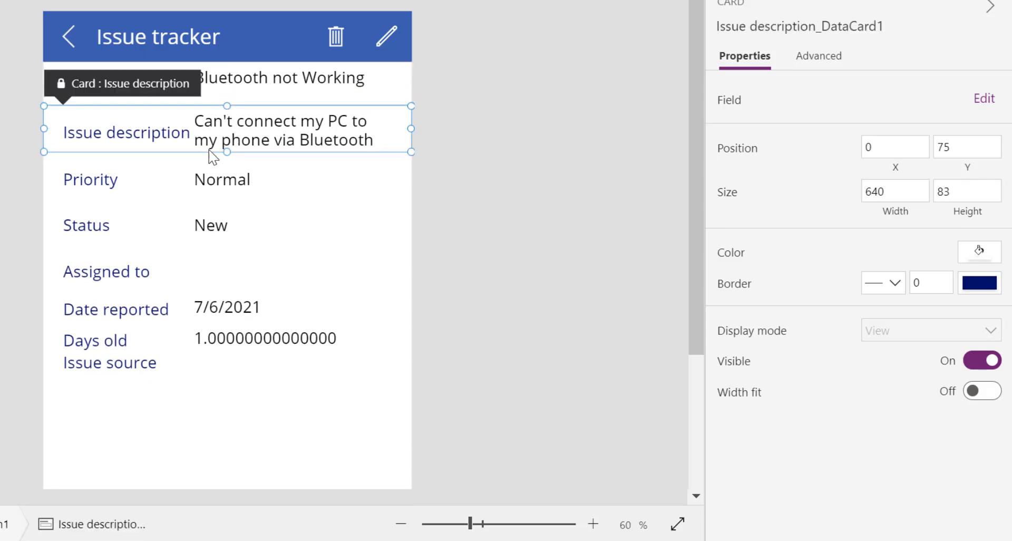
drag(227, 152, 236, 242)
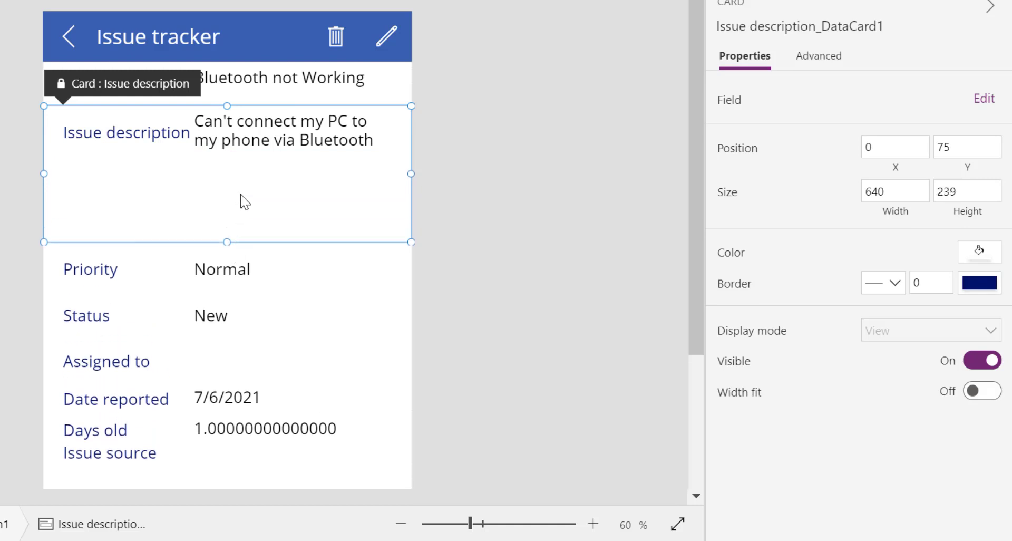
click(259, 153)
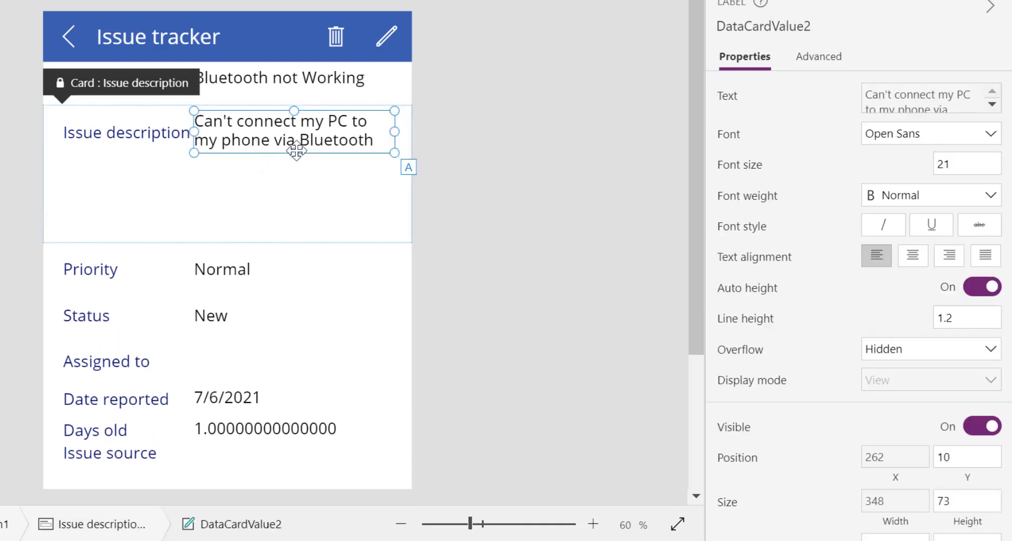
drag(295, 148, 306, 237)
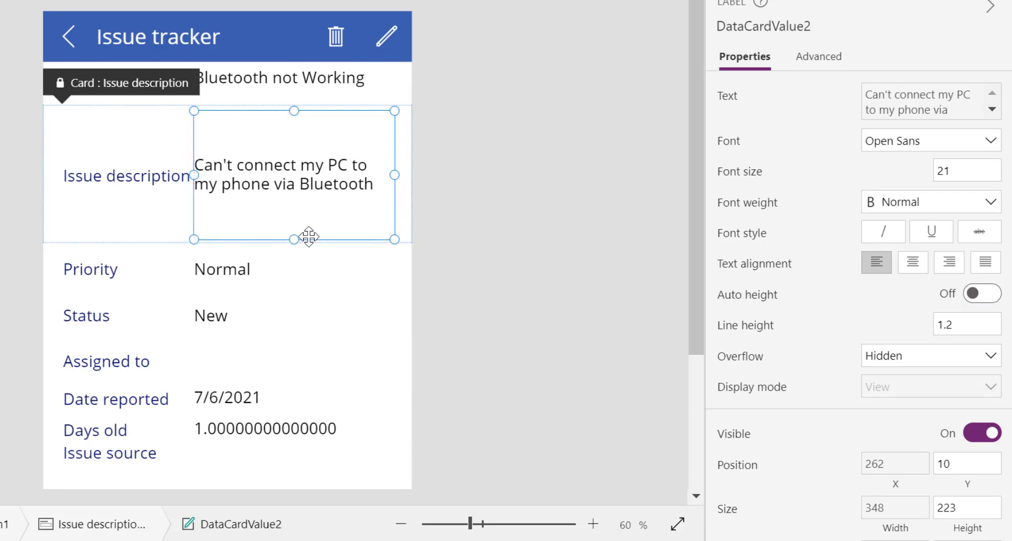
Resize the Date reported, Days old and Issue source cards to adjust their row heights
click(220, 280)
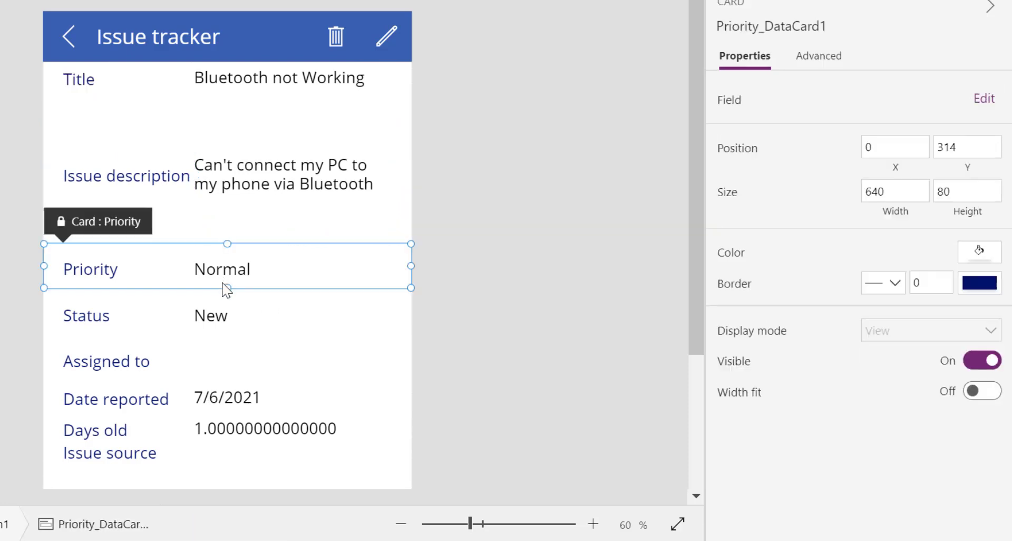
click(233, 397)
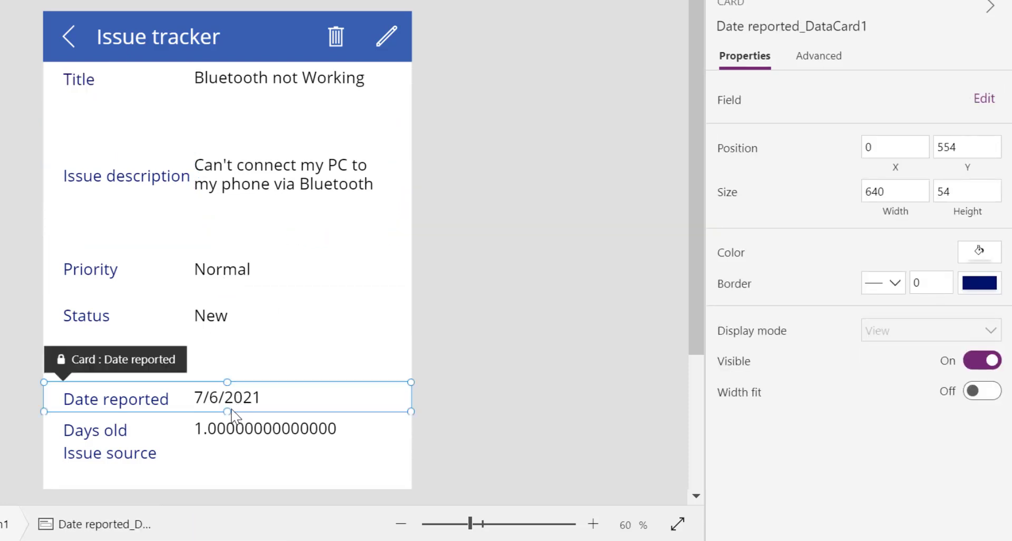
drag(227, 412, 236, 425)
scroll(236, 416, down, 3)
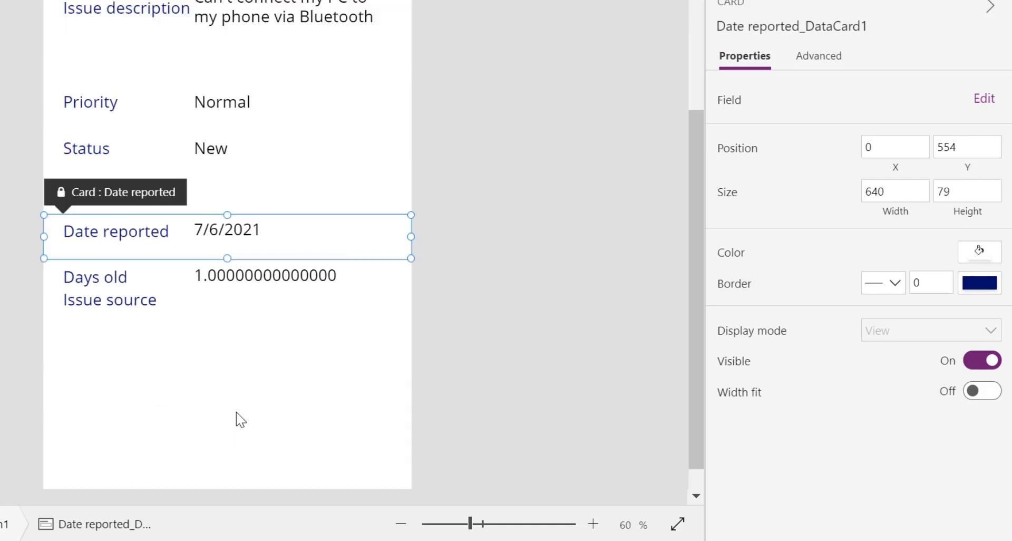
click(201, 283)
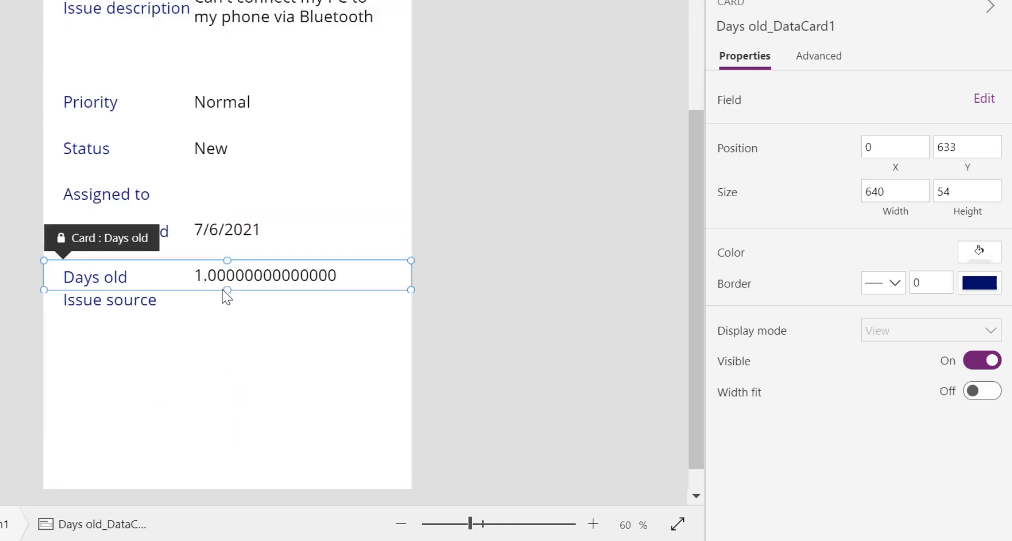
drag(228, 296, 229, 348)
click(227, 324)
click(230, 282)
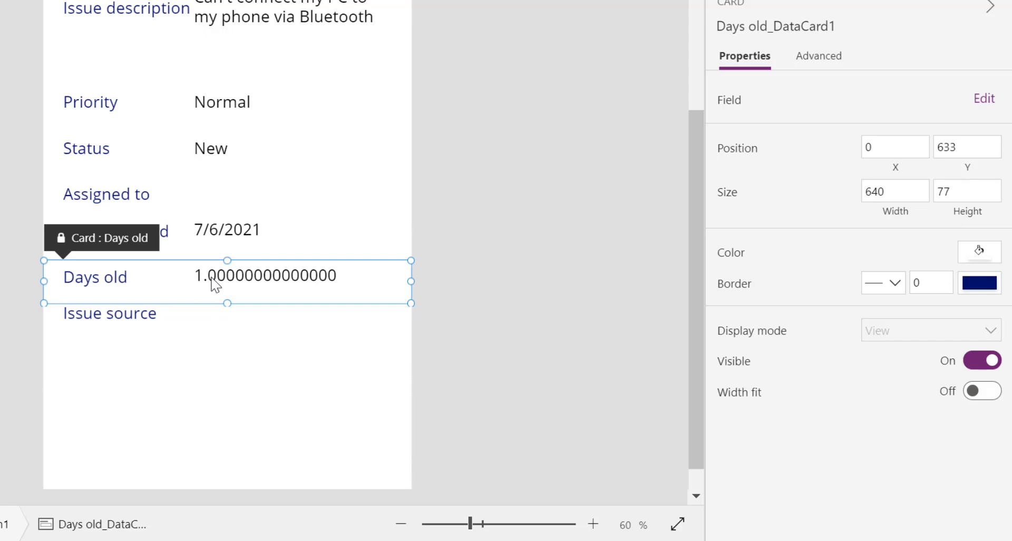
scroll(222, 288, down, 1)
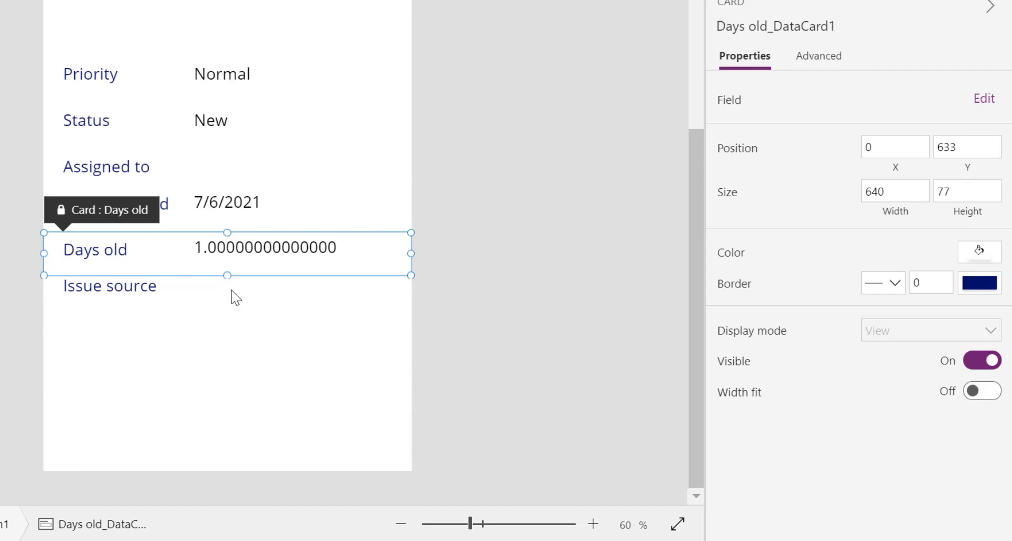
scroll(537, 298, up, 5)
click(536, 299)
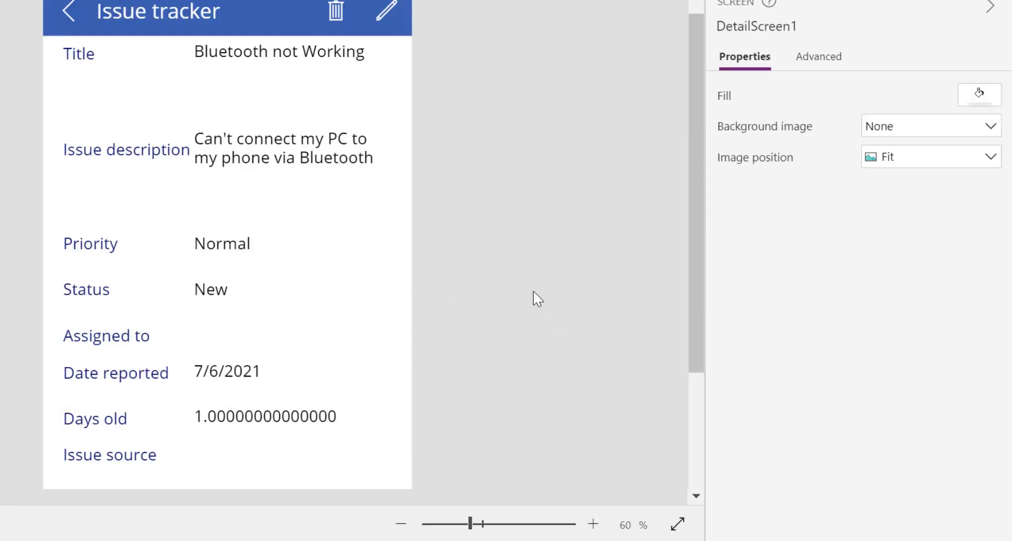
scroll(537, 299, down, 5)
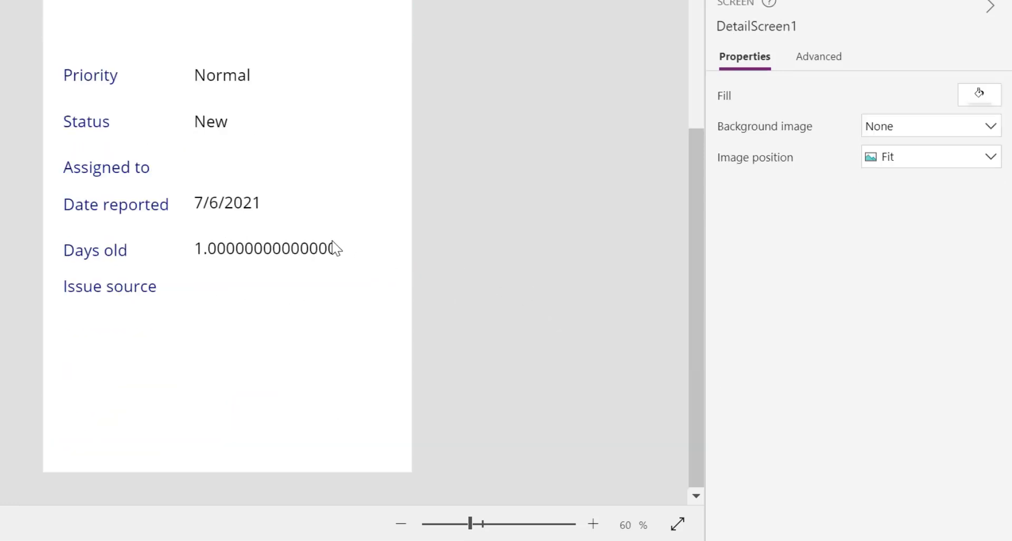
scroll(336, 248, up, 5)
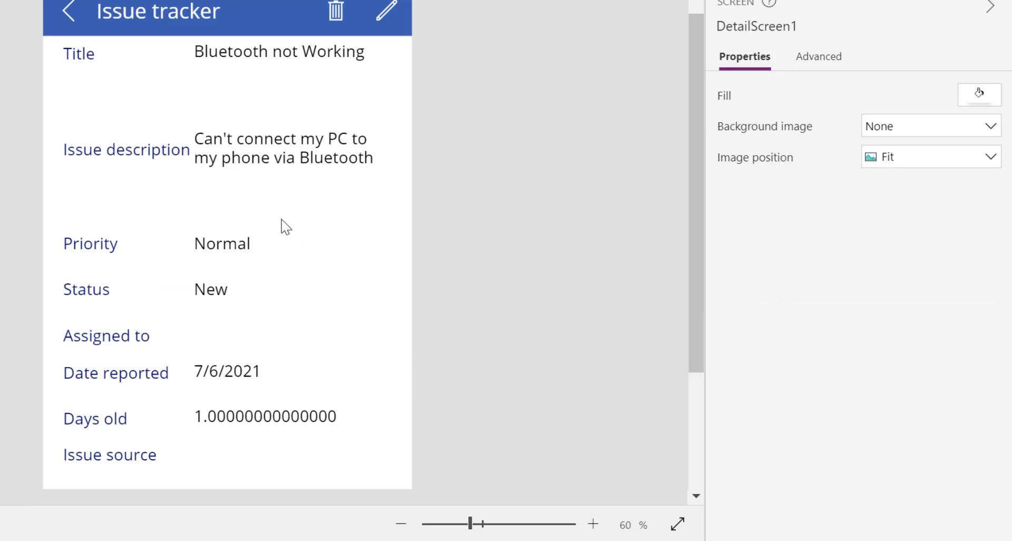
Make the Title and Issue description labels semibold and let the description label wrap
click(95, 59)
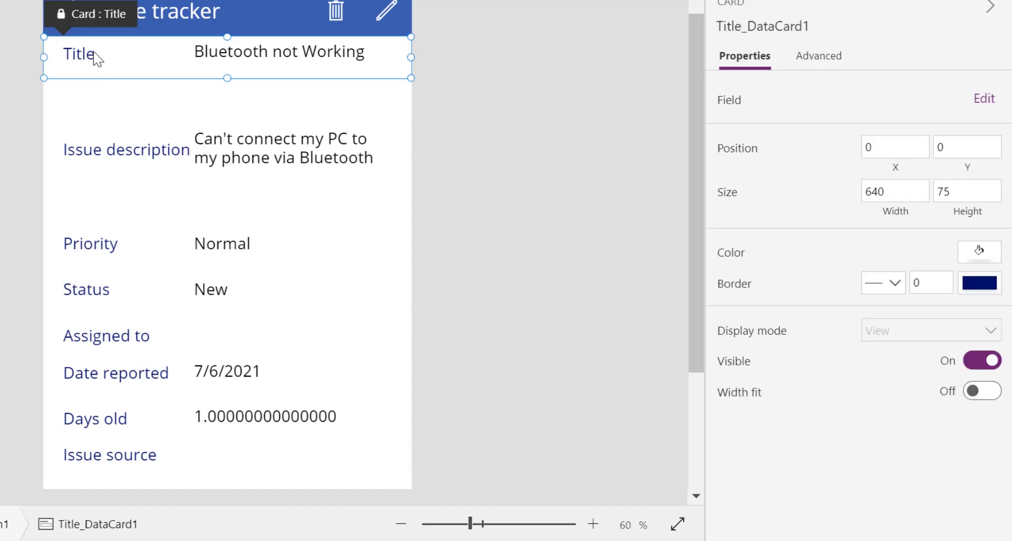
click(91, 56)
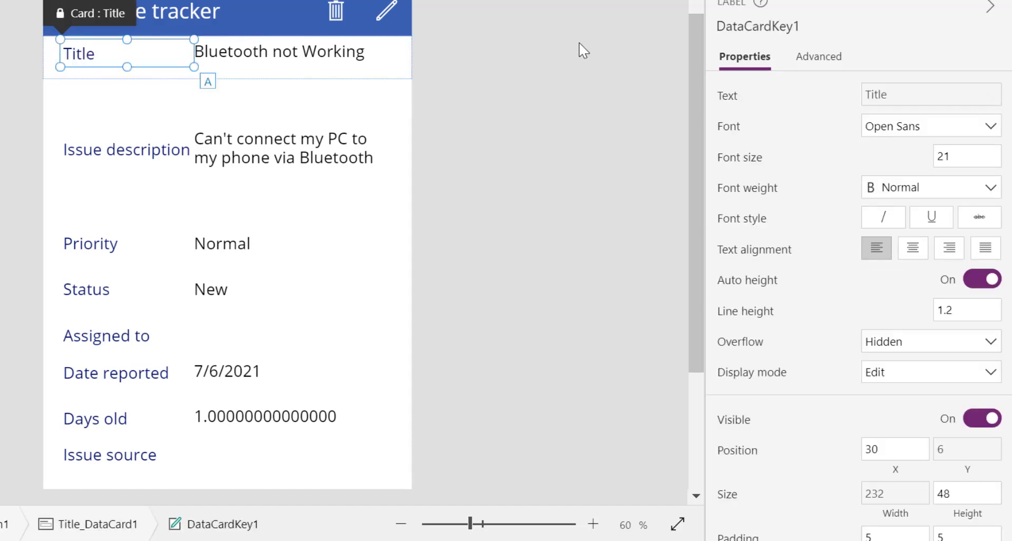
click(927, 187)
click(917, 235)
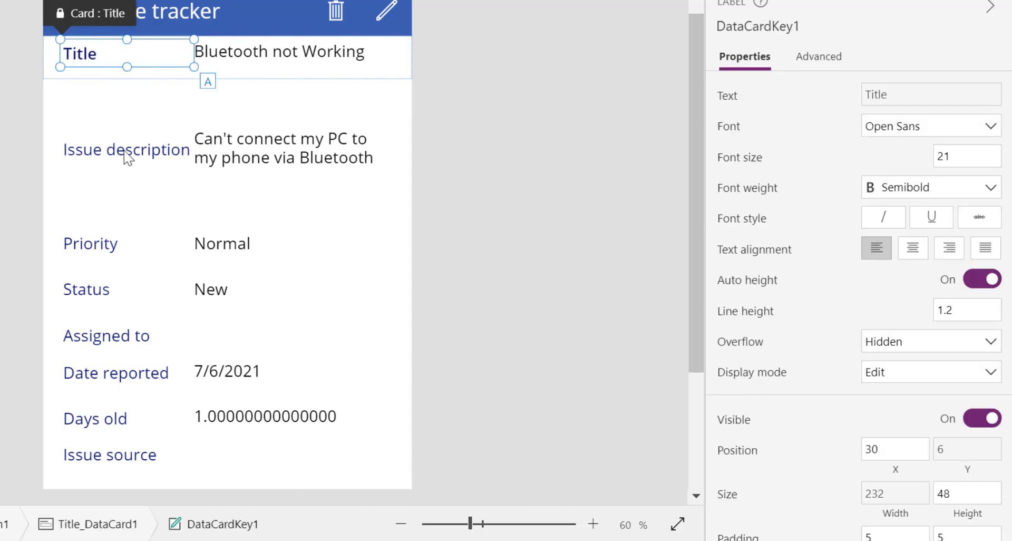
click(108, 154)
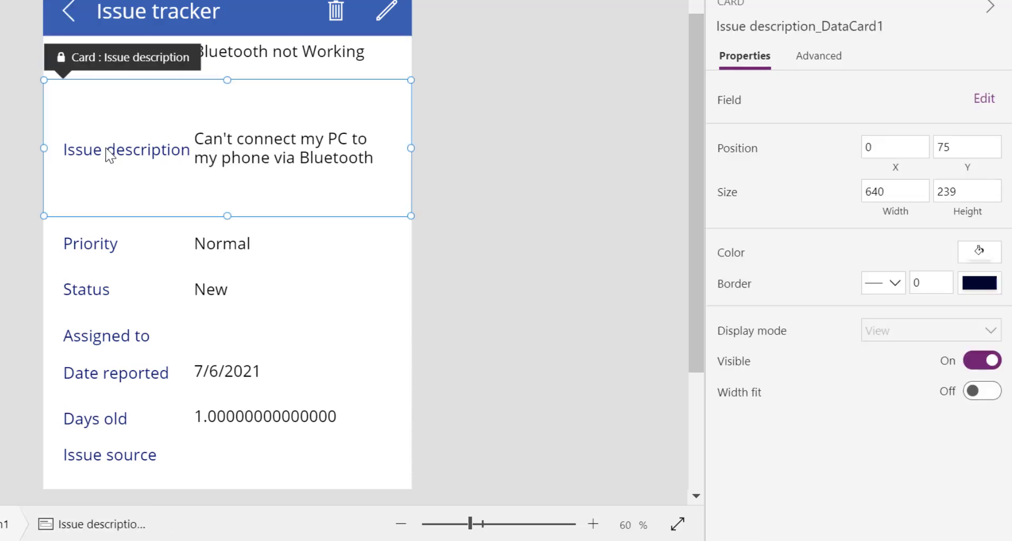
click(108, 154)
click(927, 189)
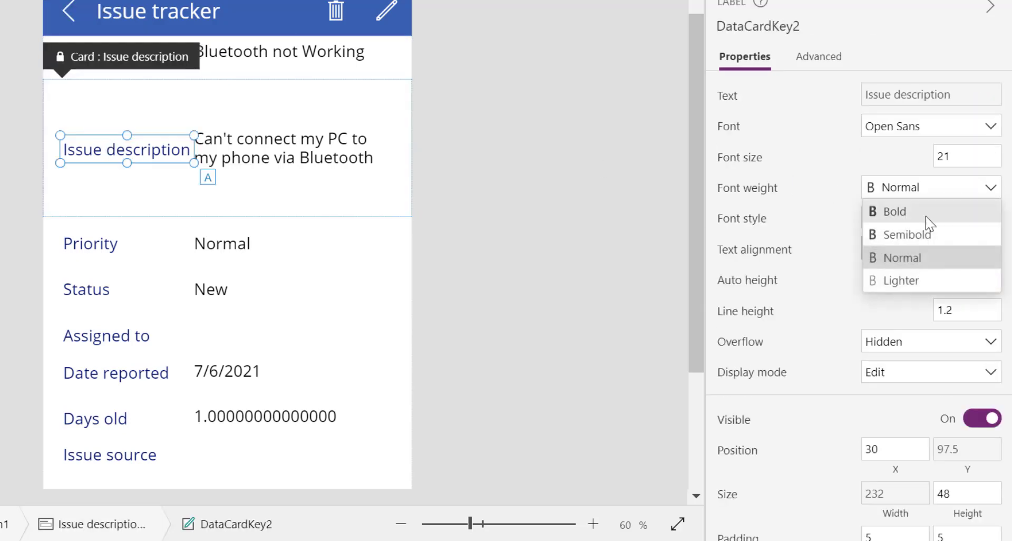
click(921, 233)
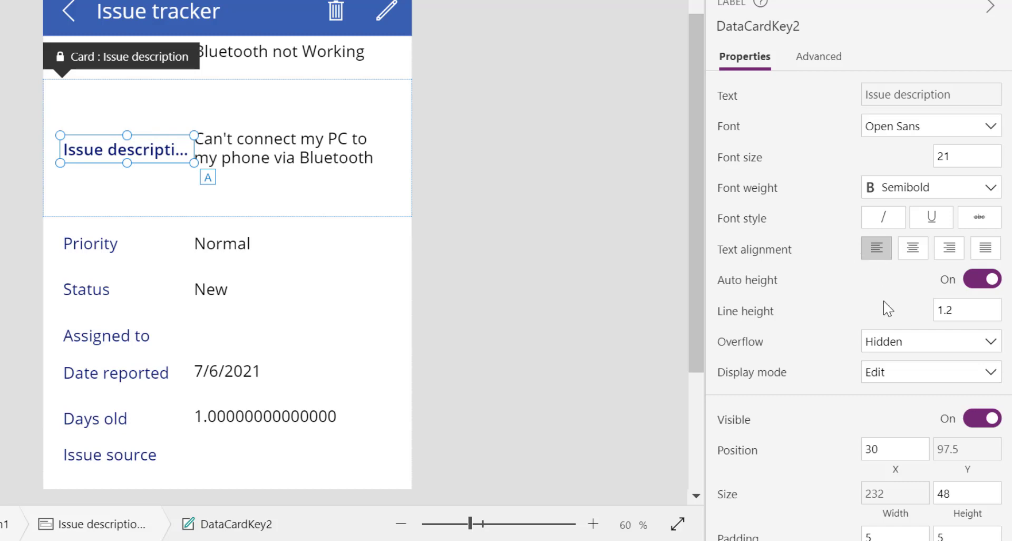
scroll(883, 302, down, 4)
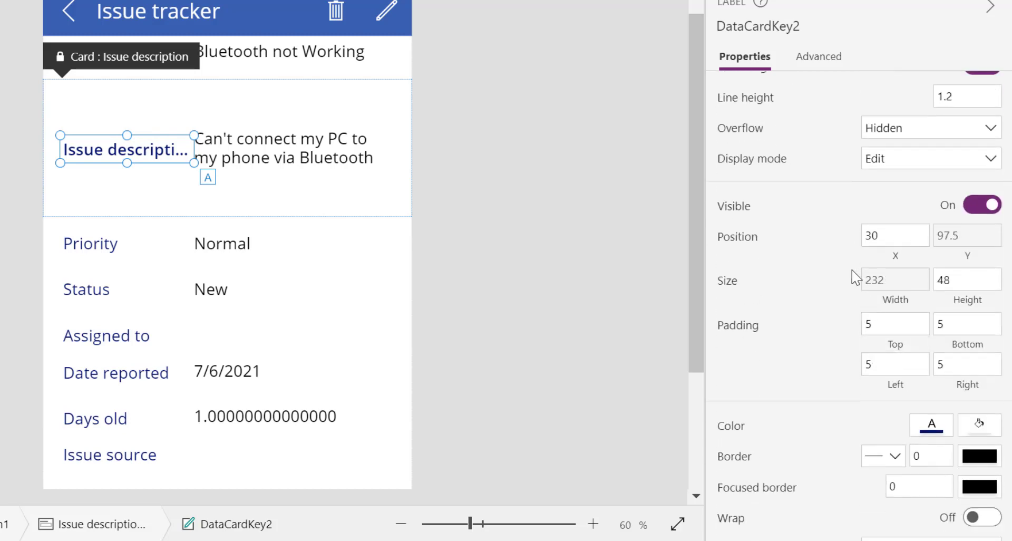
scroll(851, 274, down, 3)
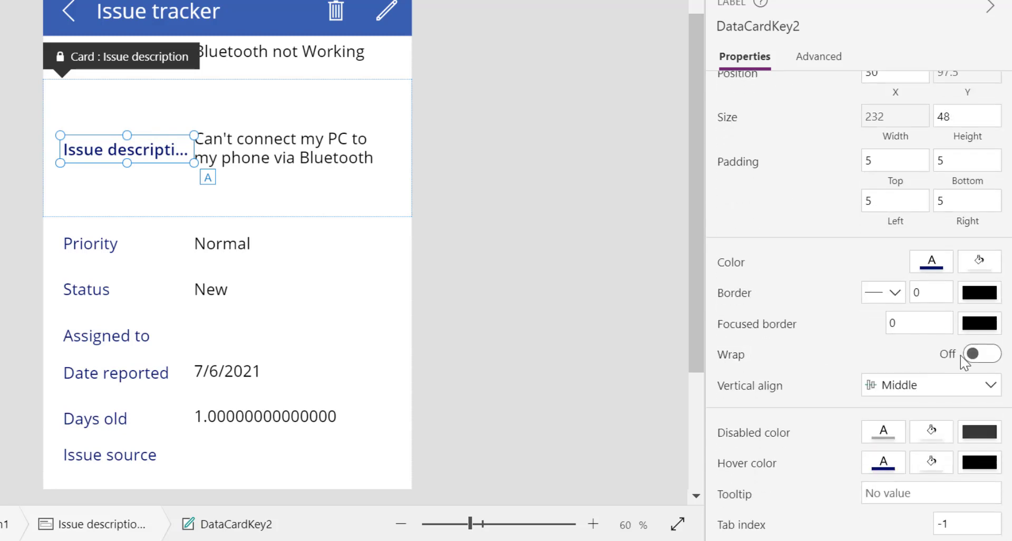
click(975, 354)
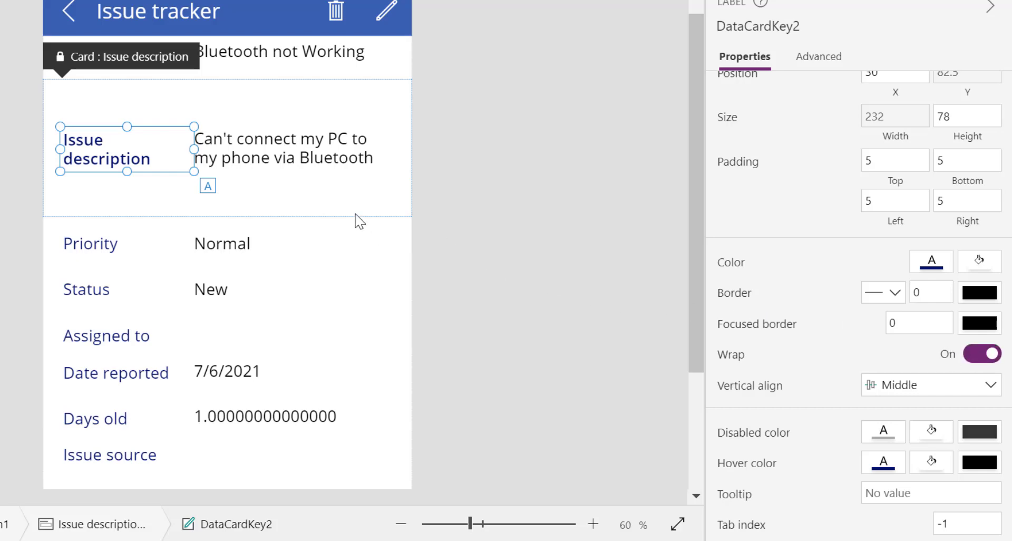
Set the Priority and Issue source labels to Semibold font weight
click(113, 249)
click(98, 243)
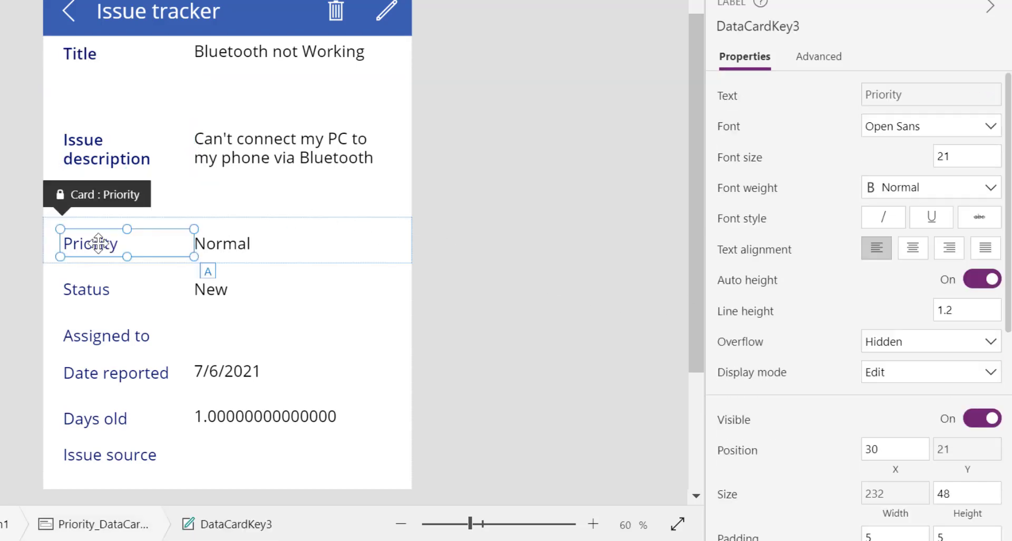
click(919, 194)
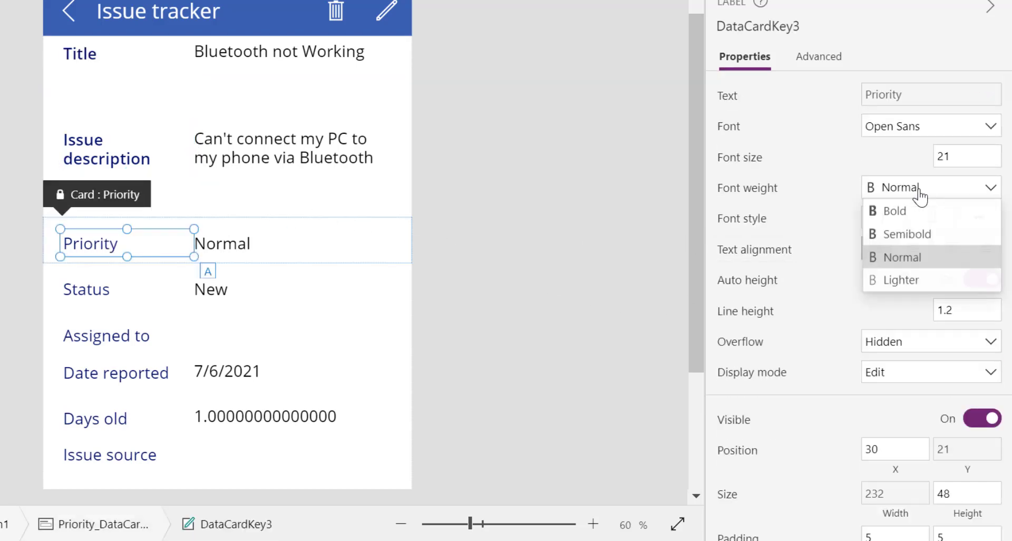
click(917, 233)
click(110, 454)
click(934, 200)
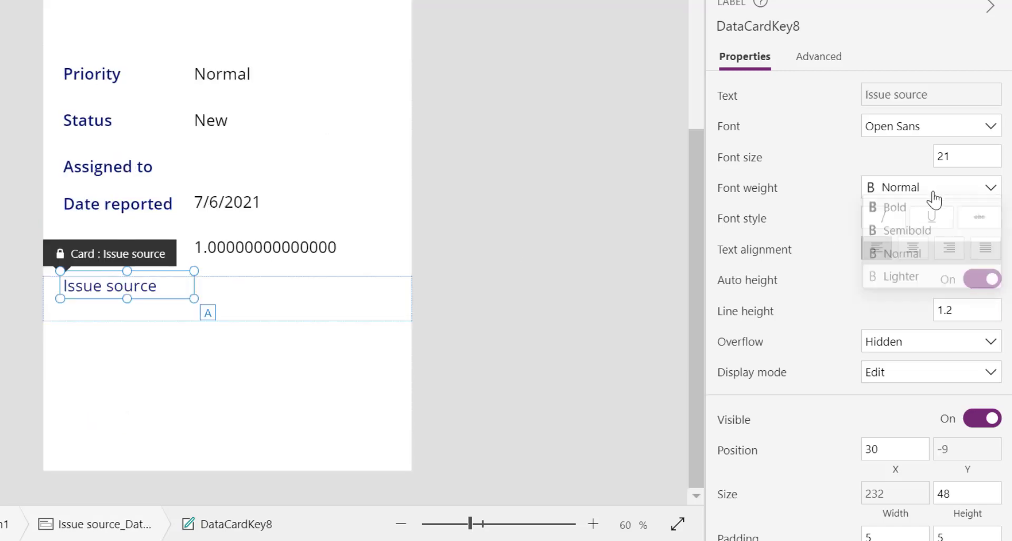
click(916, 230)
click(519, 226)
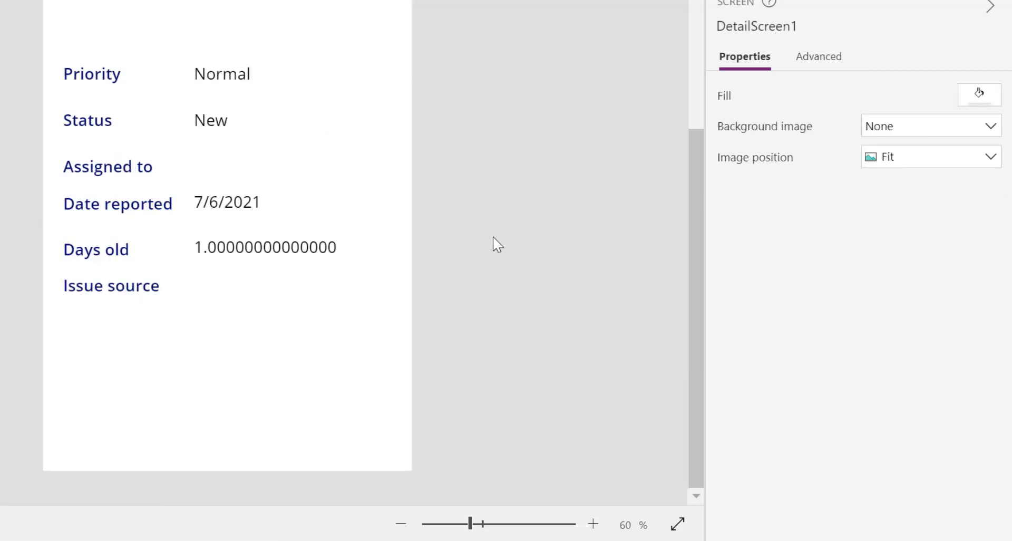
scroll(493, 238, up, 4)
scroll(499, 244, down, 1)
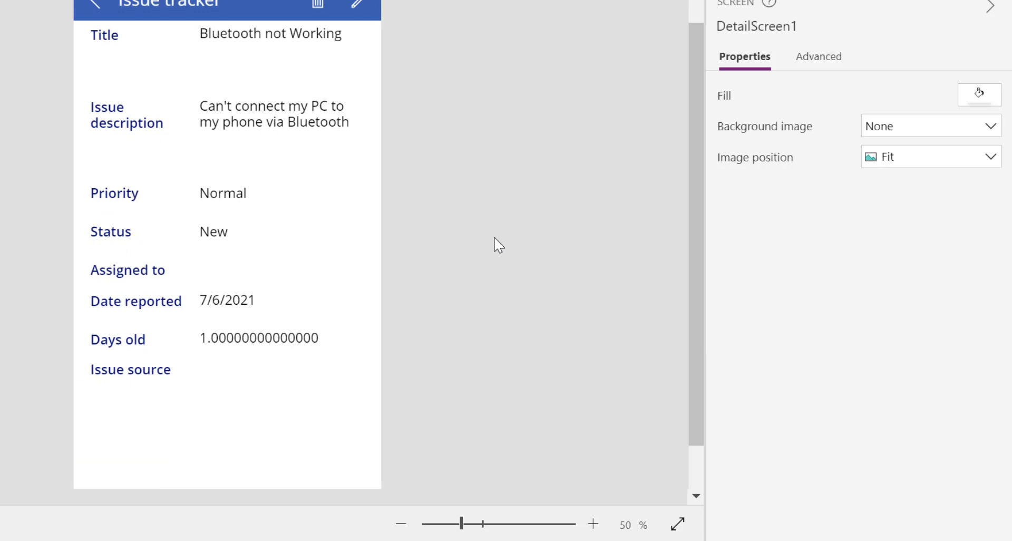
scroll(498, 240, down, 1)
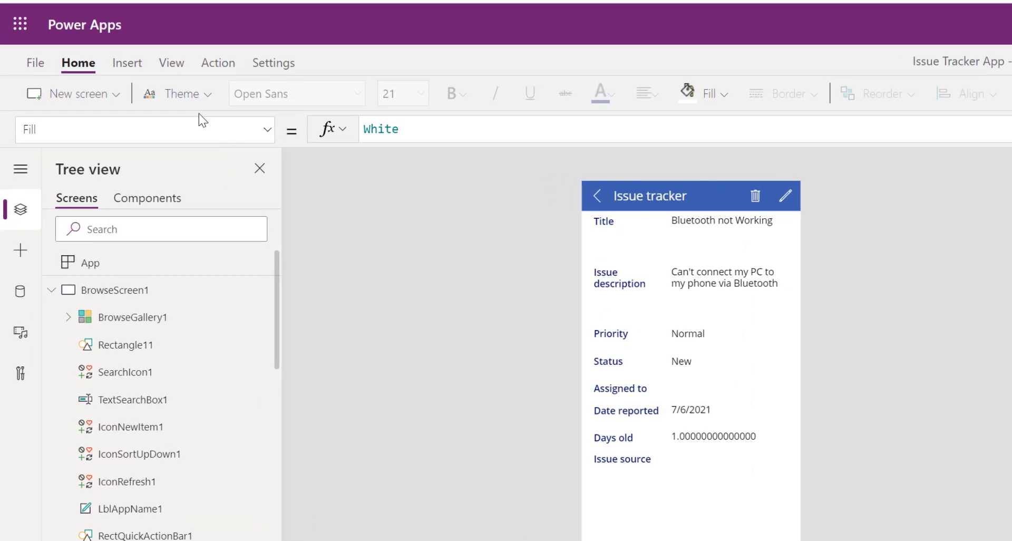
Apply the Aqua theme and preview it on BrowseScreen1 and DetailScreen1
click(203, 96)
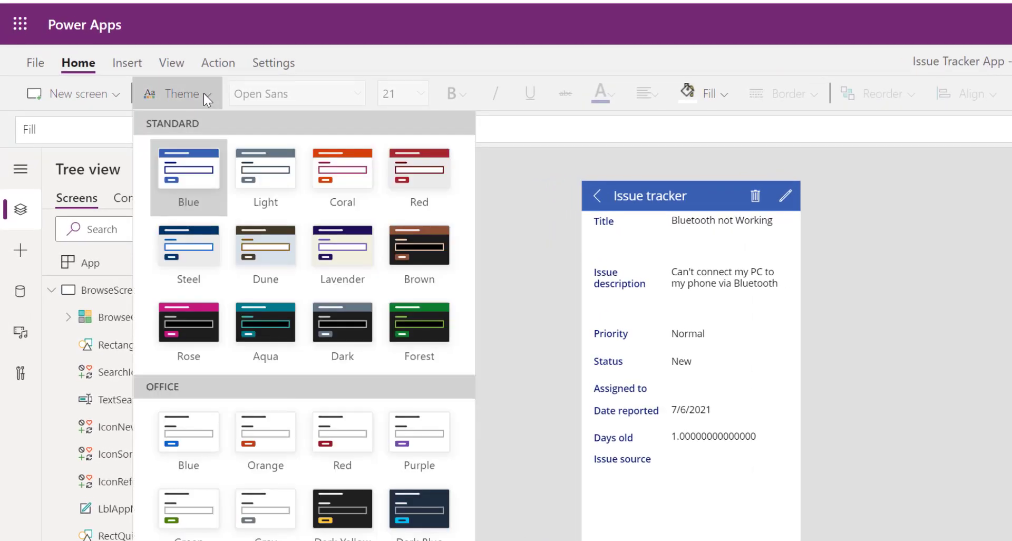
click(274, 331)
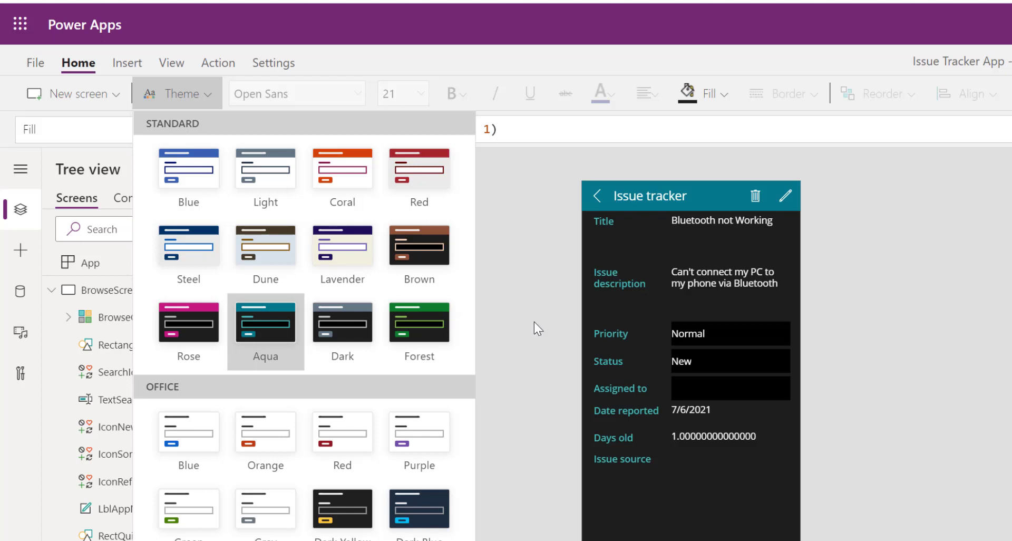
click(541, 338)
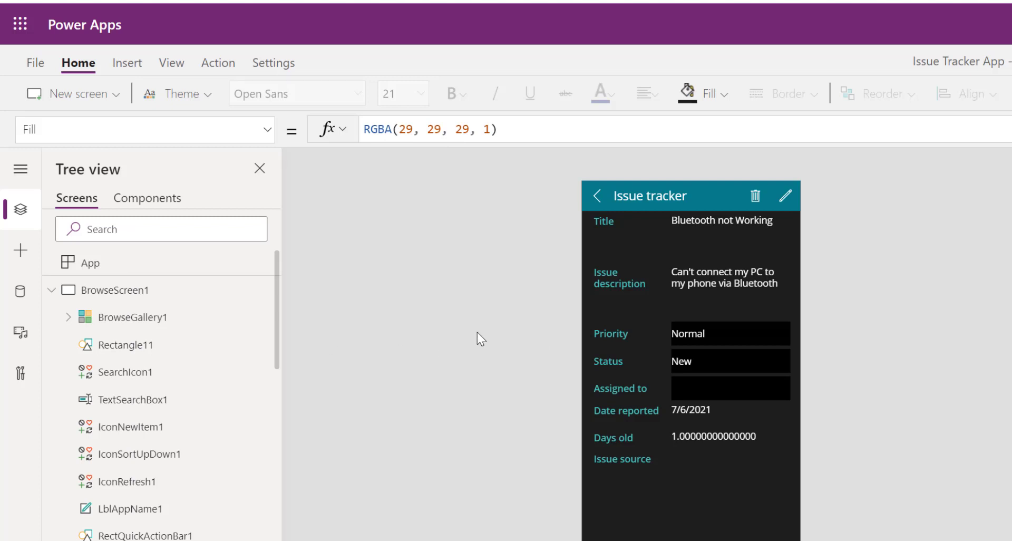
click(104, 293)
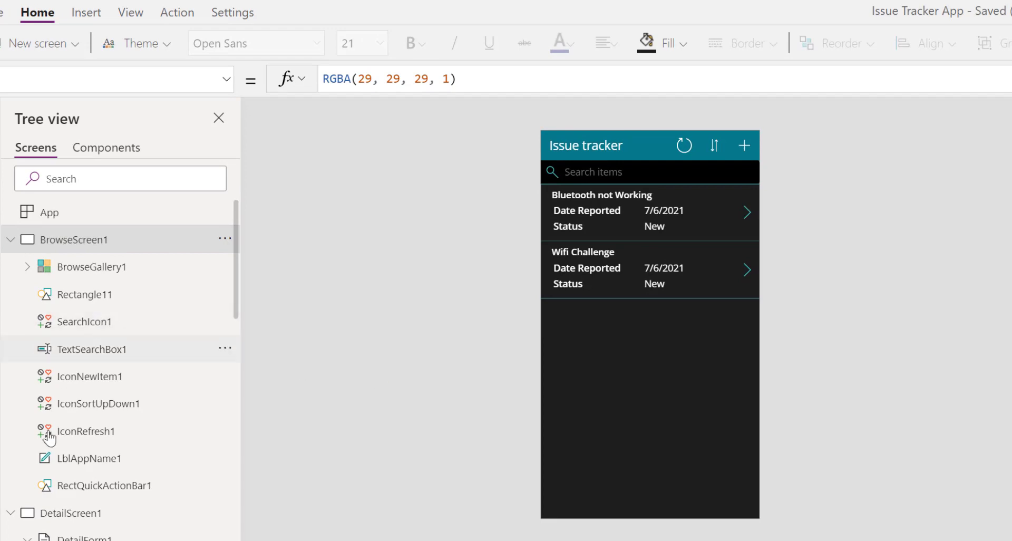
click(65, 514)
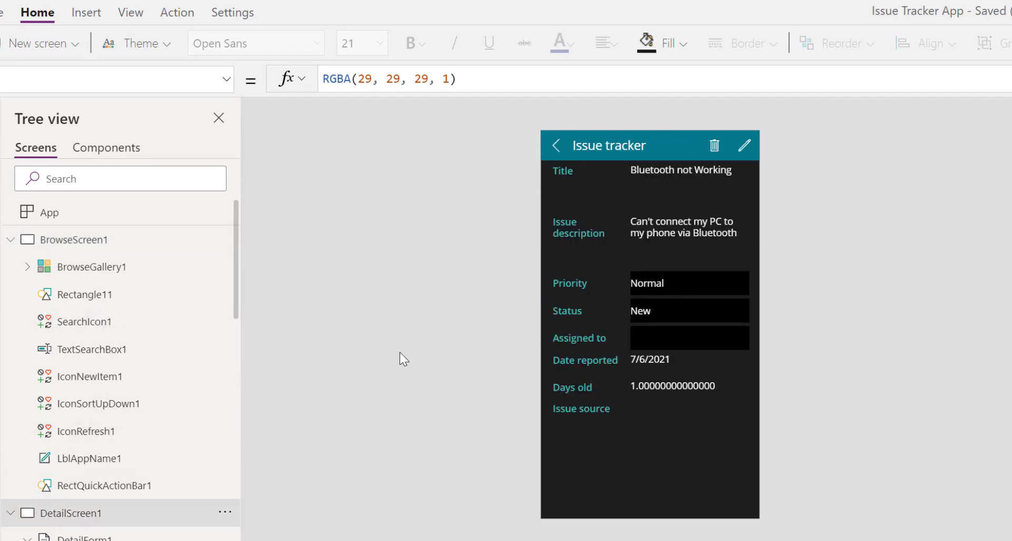
scroll(57, 437, down, 15)
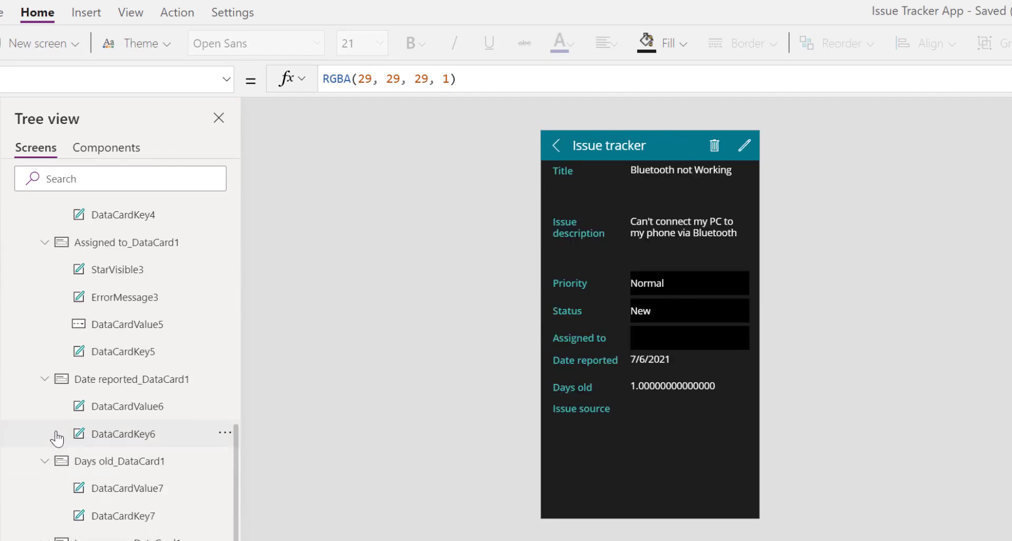
scroll(57, 437, down, 5)
Collapse the DetailScreen1 and BrowseScreen1 branches in the Tree view
click(79, 539)
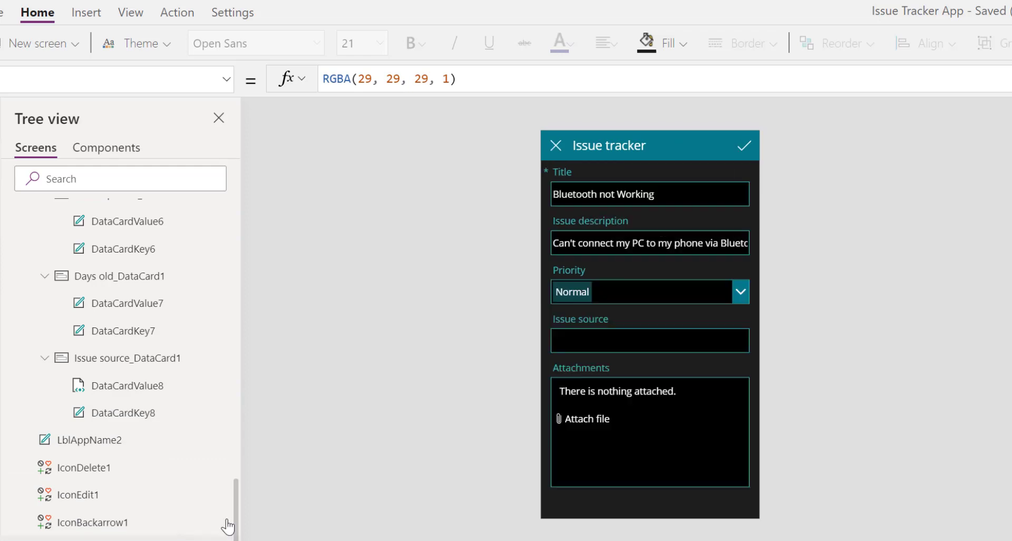
scroll(95, 264, up, 3)
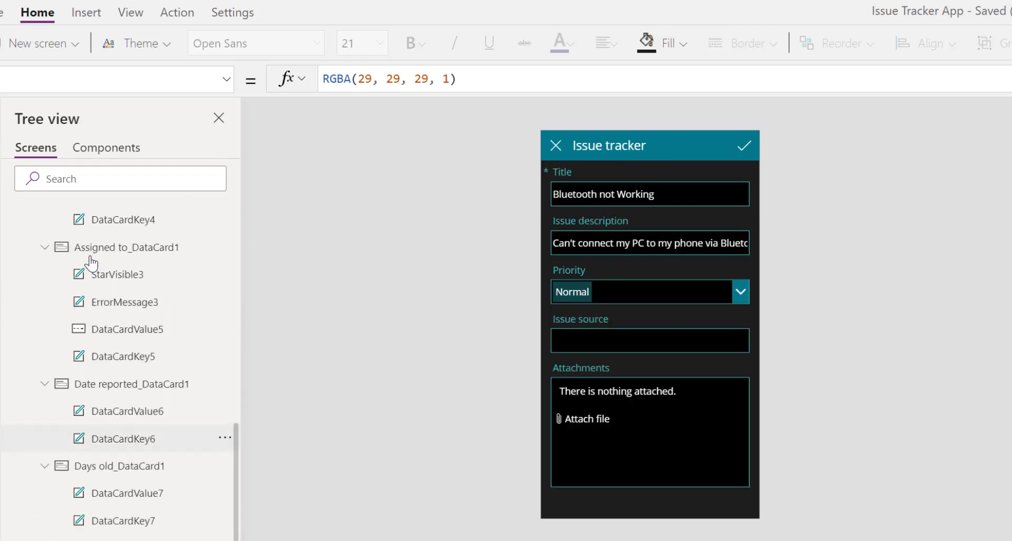
scroll(45, 365, up, 5)
scroll(45, 365, up, 5)
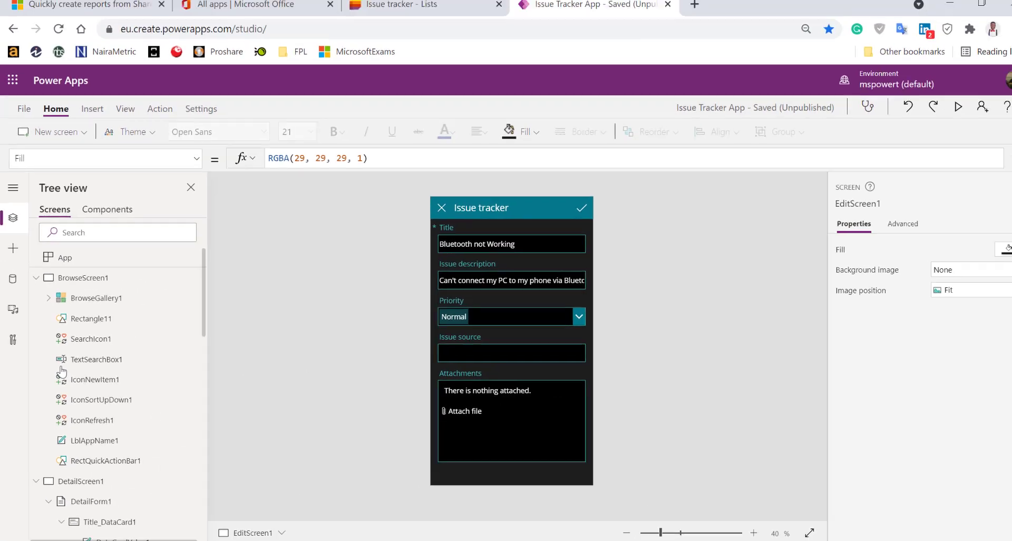
scroll(42, 372, down, 1)
click(38, 410)
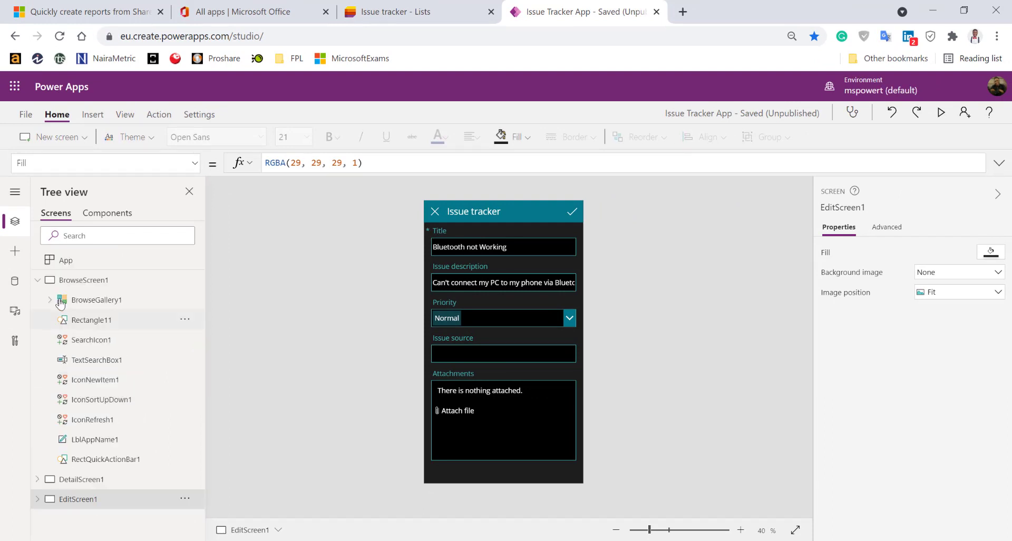
click(41, 281)
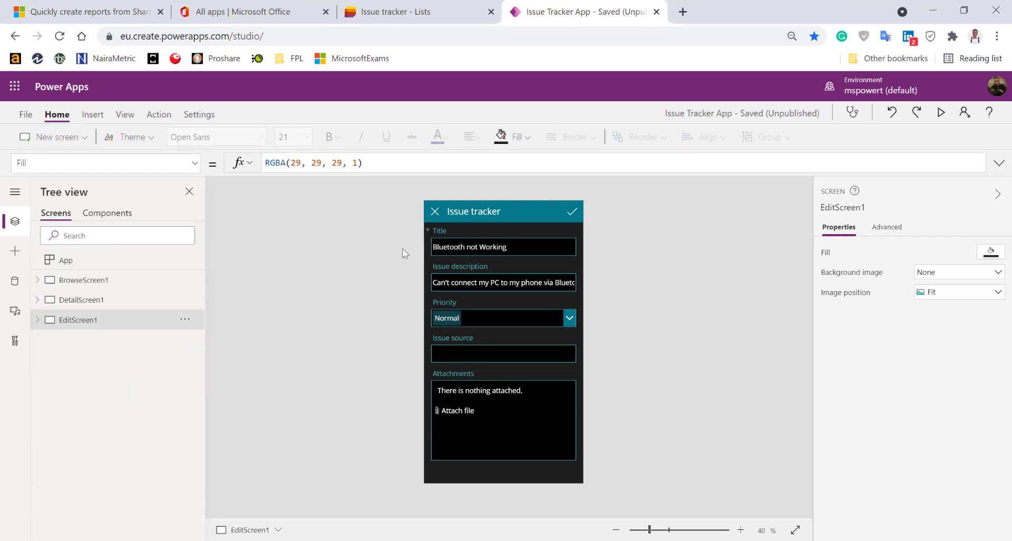
Save the app from the File menu and publish this version
click(23, 116)
click(152, 284)
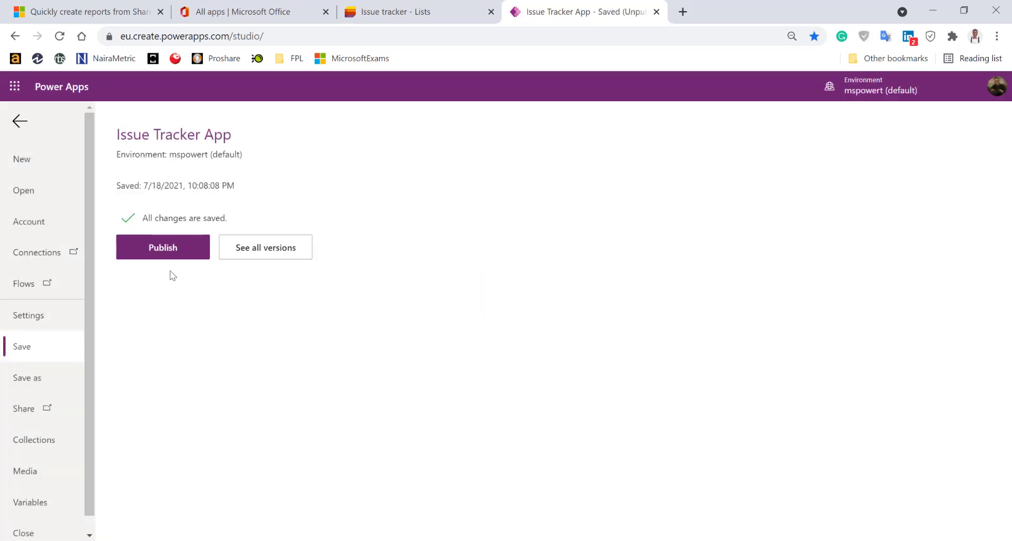
click(167, 248)
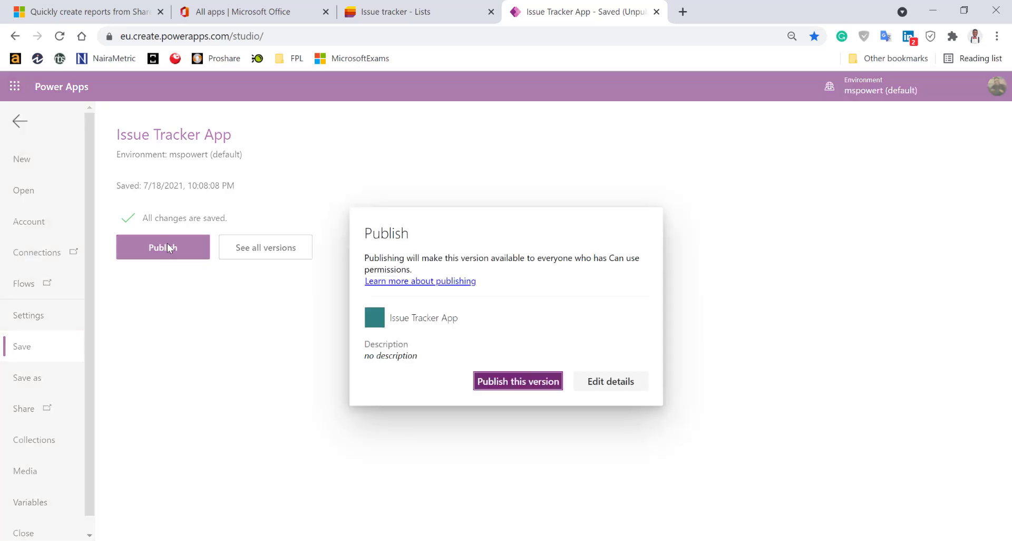
click(530, 381)
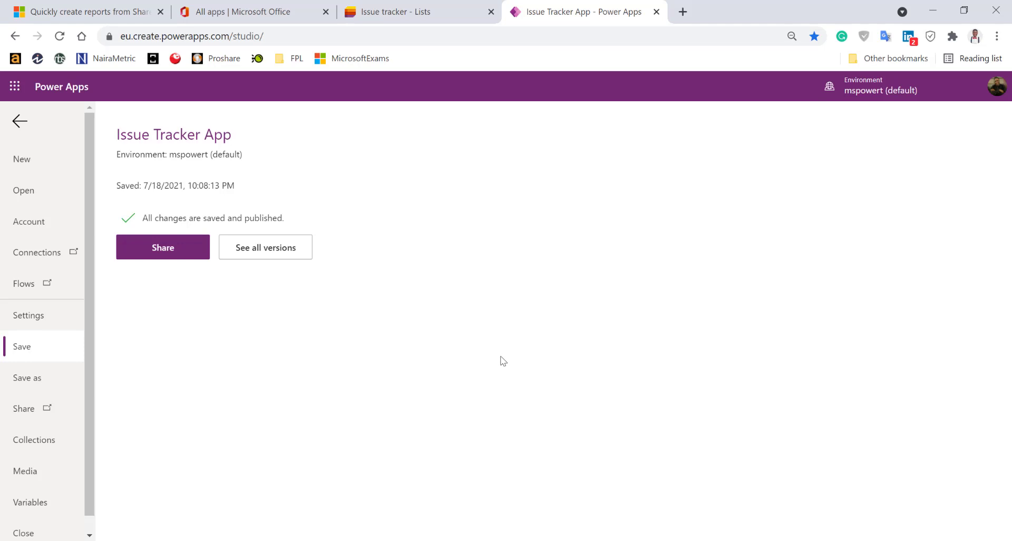
Share the app with a colleague found by name as a User, leaving Co-owner unchecked
click(166, 250)
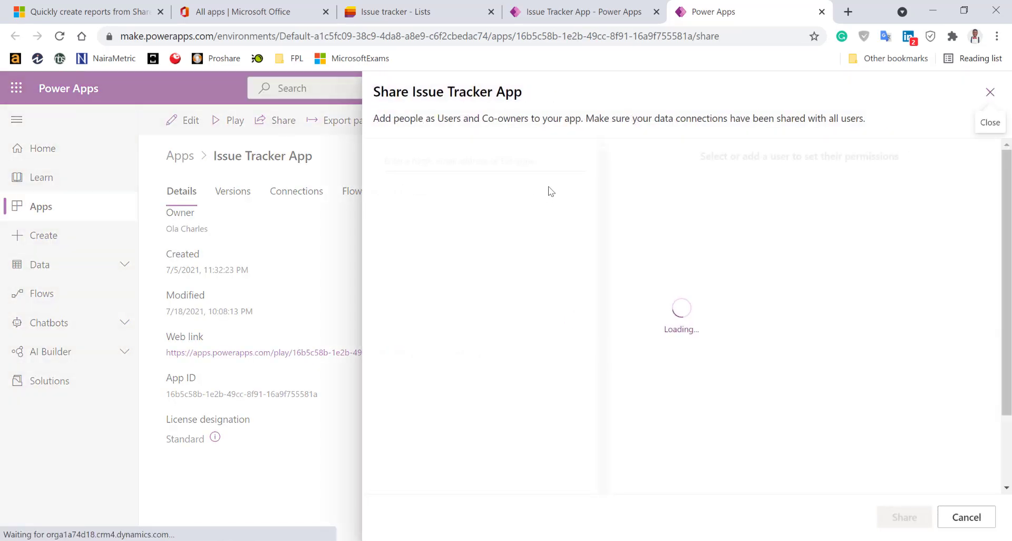
click(492, 165)
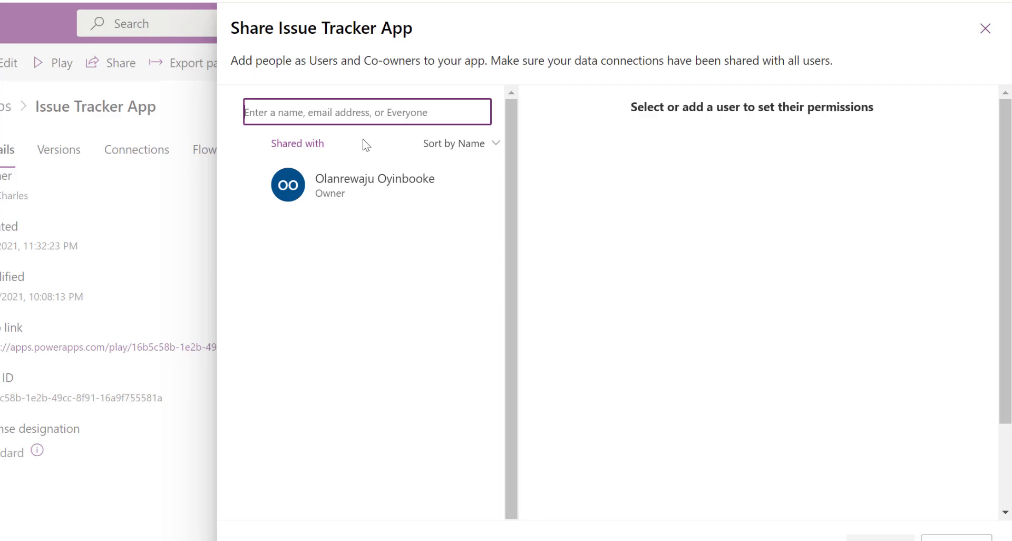
text(adele)
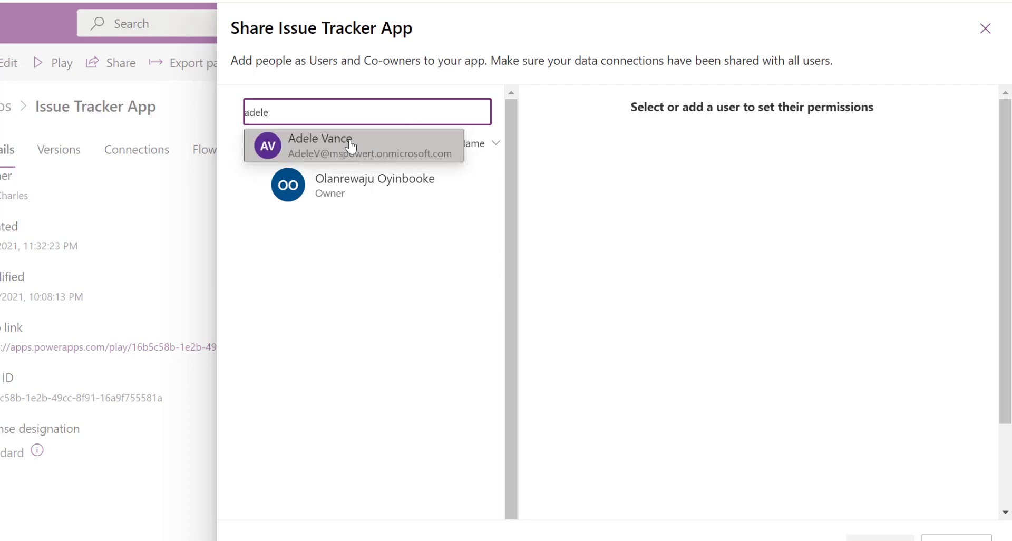
click(351, 147)
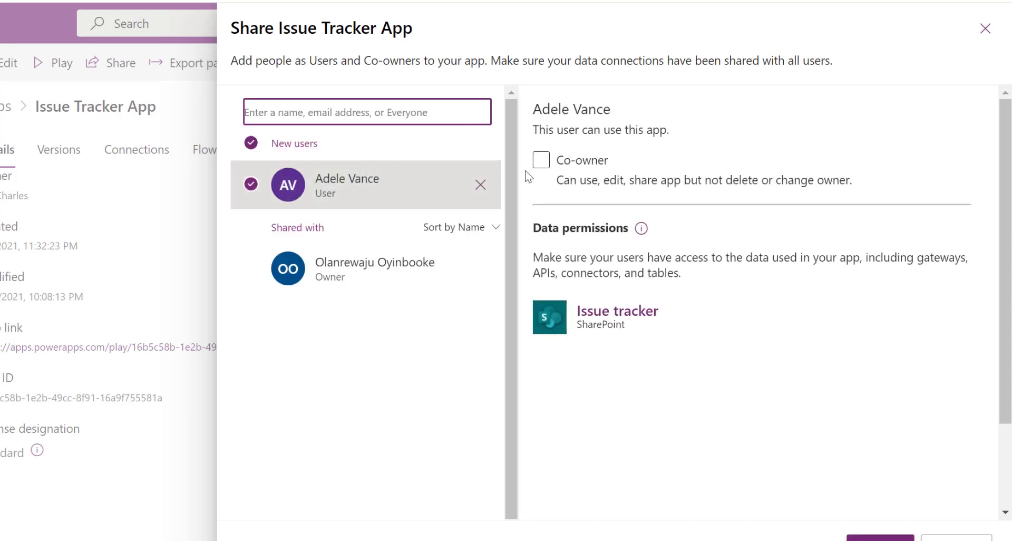
click(541, 160)
click(541, 160)
scroll(350, 192, down, 3)
scroll(653, 391, down, 1)
scroll(655, 390, down, 2)
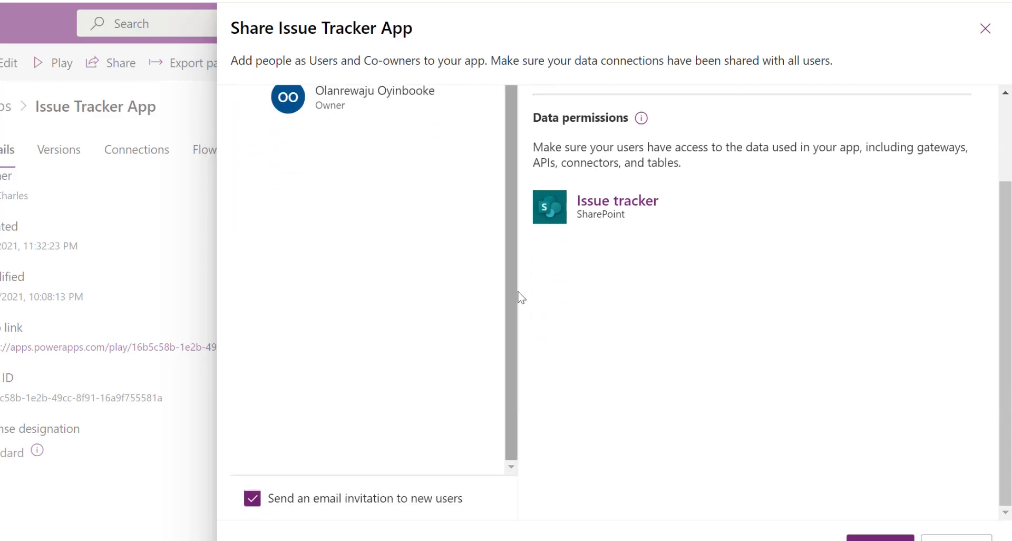
scroll(517, 294, up, 3)
scroll(526, 290, up, 2)
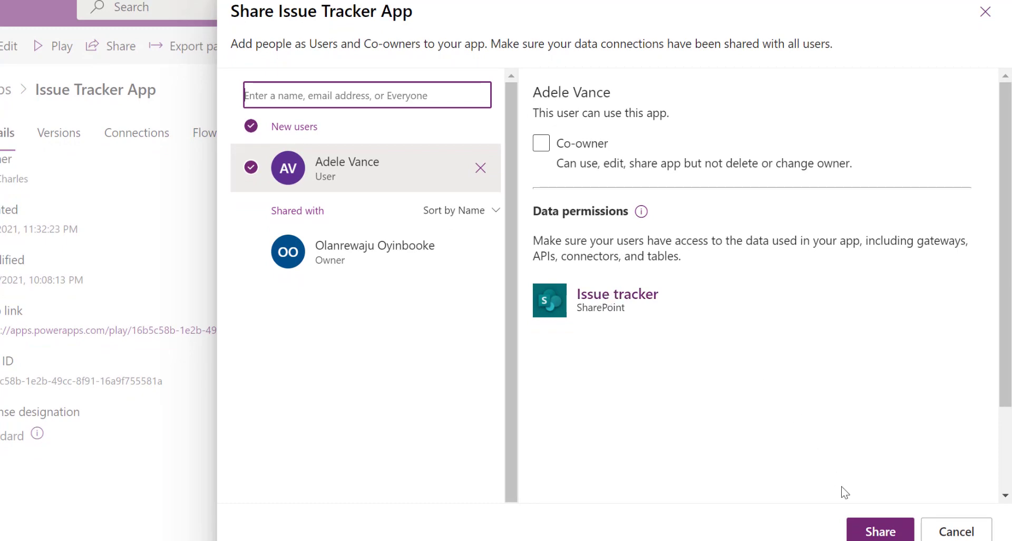
click(873, 533)
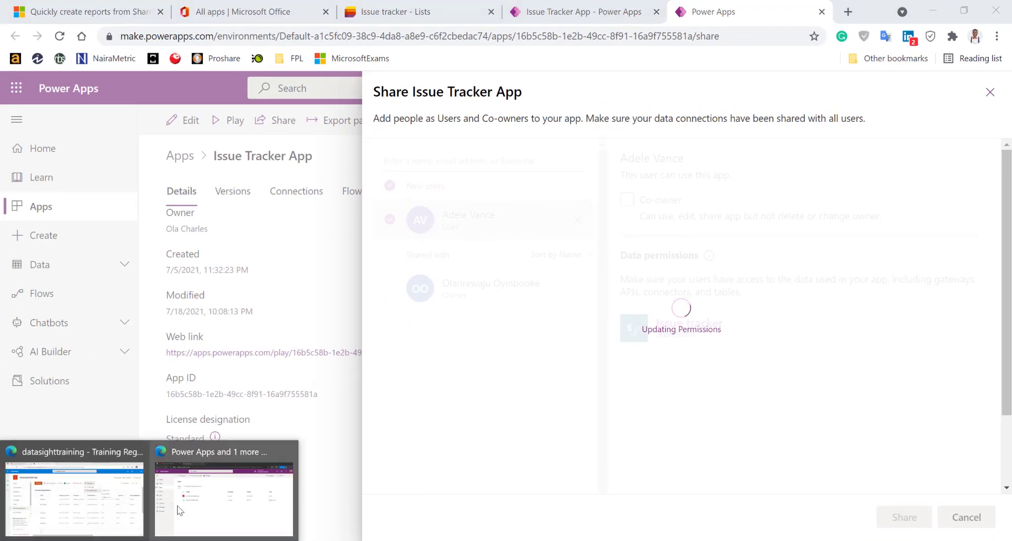
Reload the apps list in the other window, close the Share panel, and open the Issue tracker list
click(182, 509)
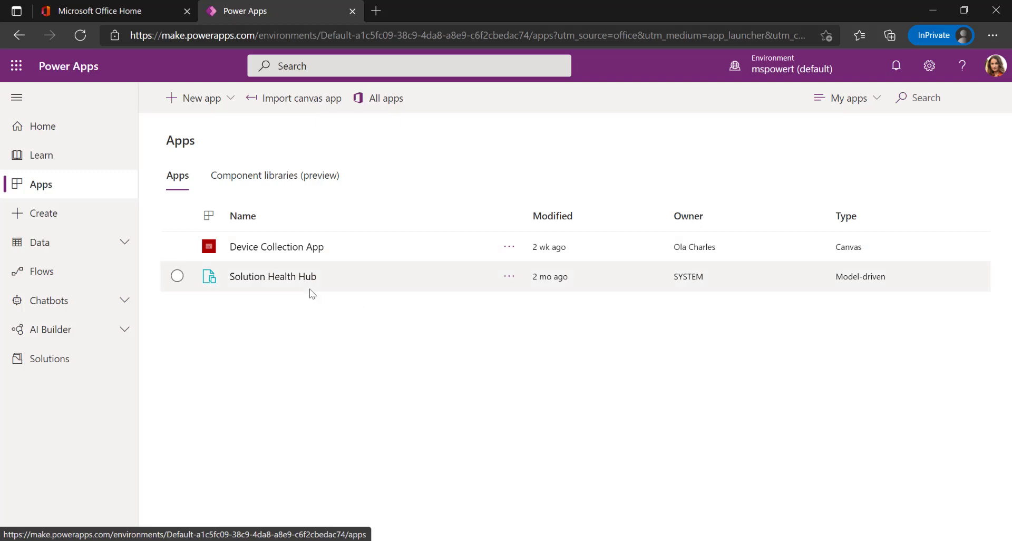
click(80, 36)
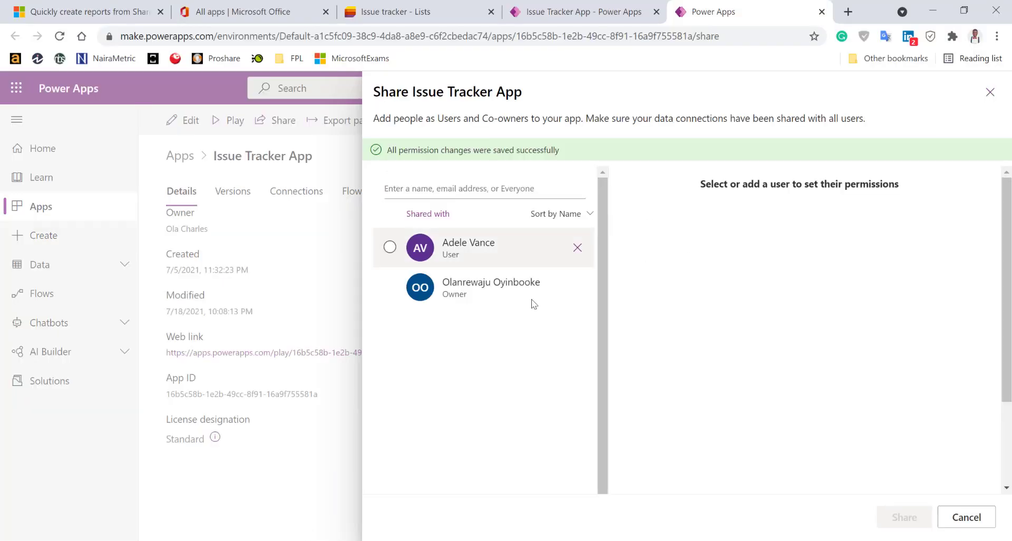
click(966, 517)
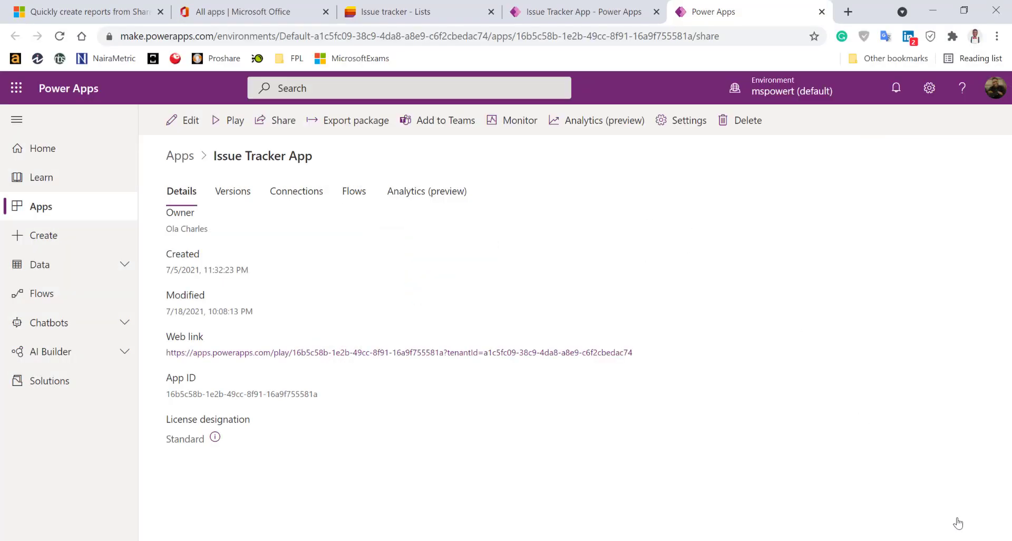
click(404, 7)
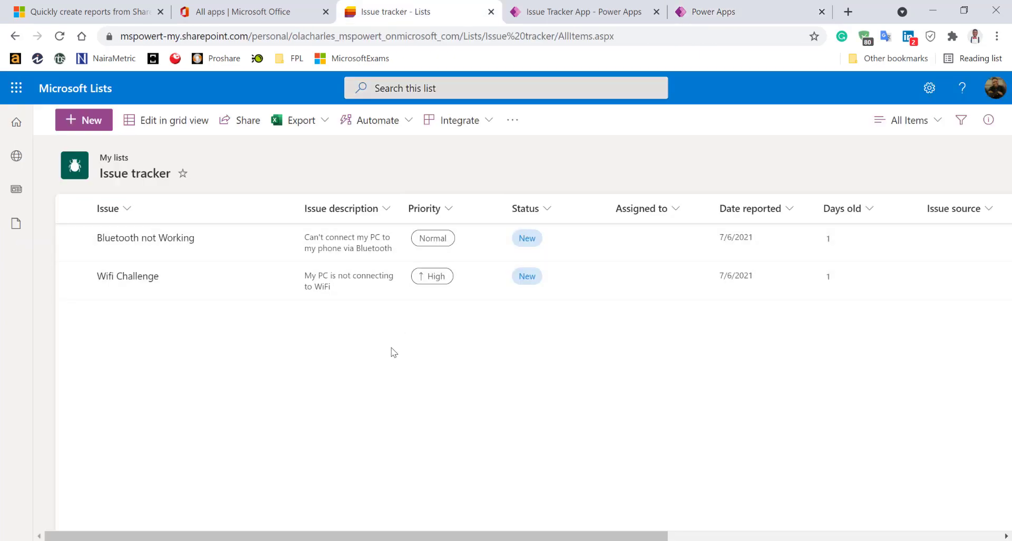
Share the Issue tracker list with the colleague, granting access with Notify people enabled
click(241, 126)
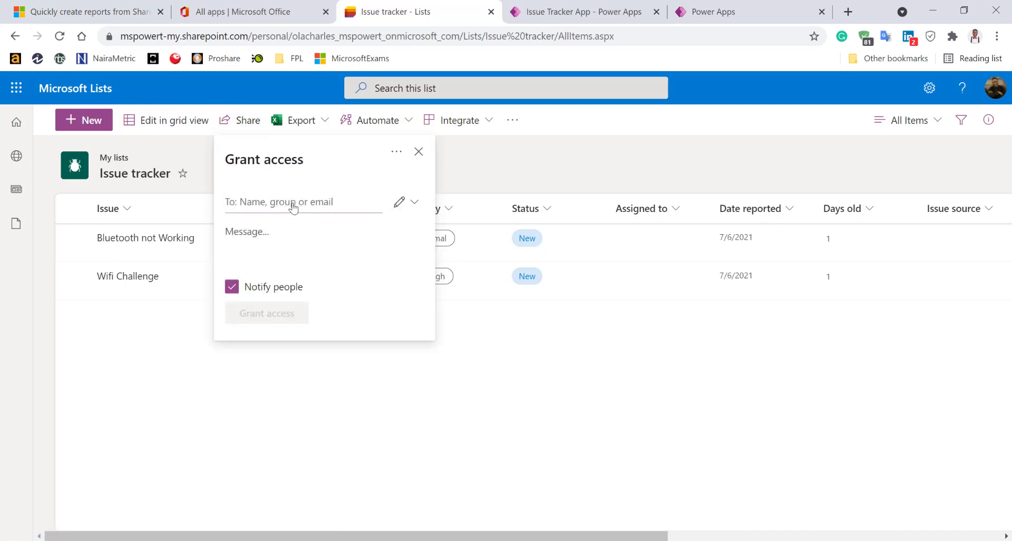
text(ade)
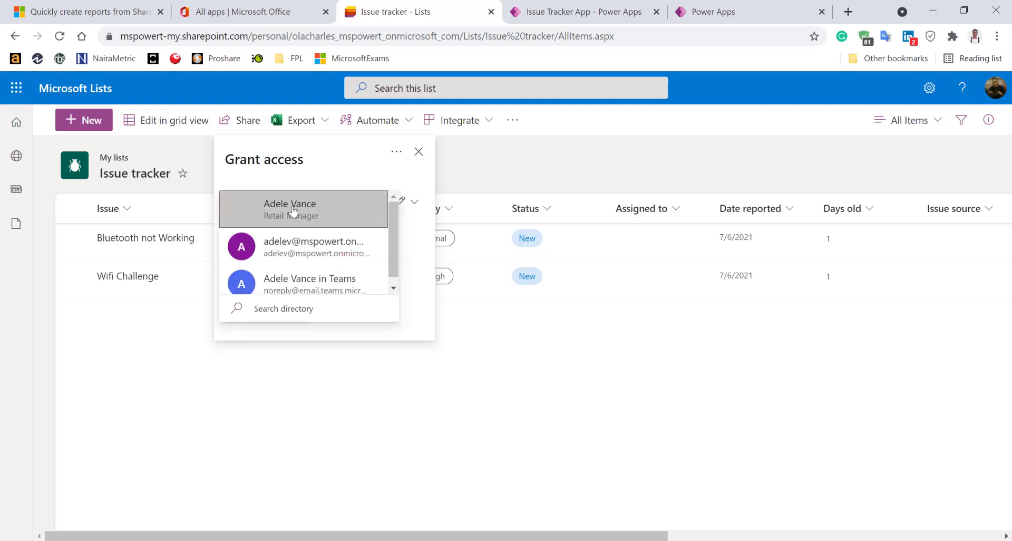
click(291, 214)
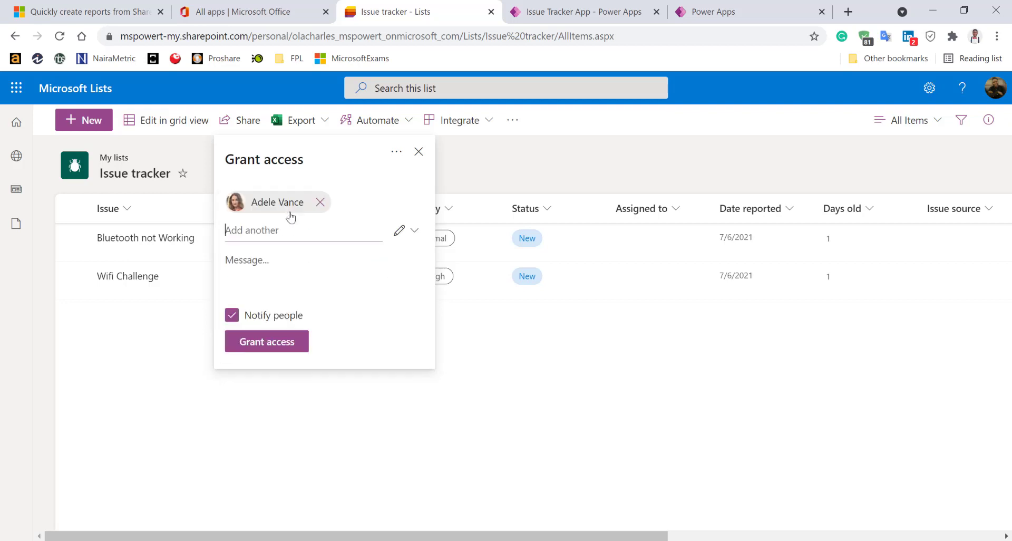
click(267, 343)
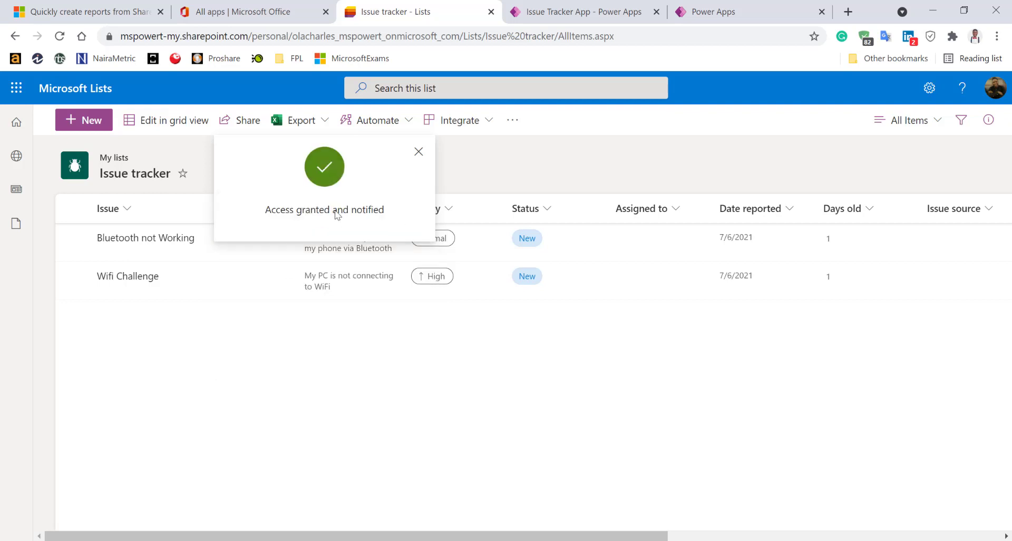
click(420, 152)
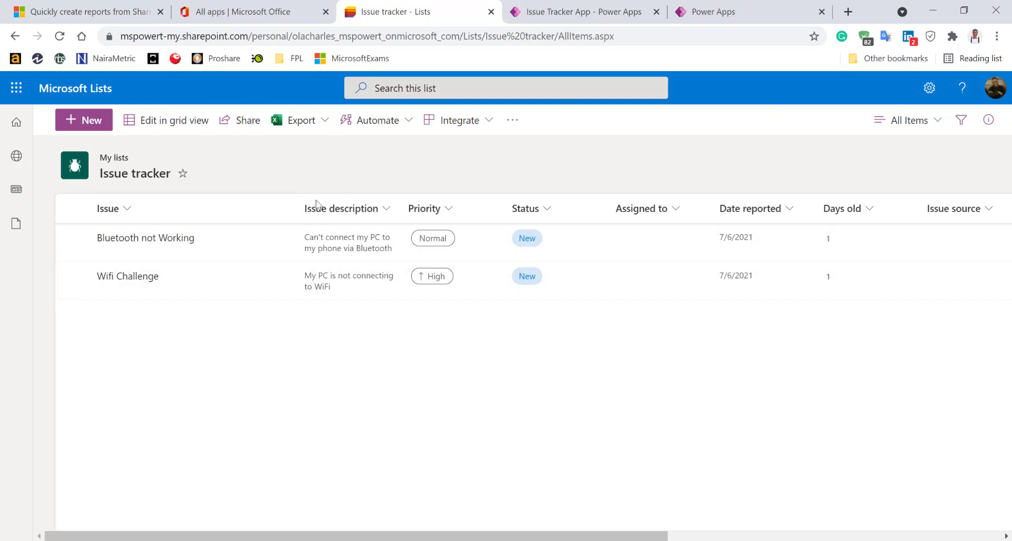
Launch the Issue Tracker App and start a new issue entry
mouse_move(153, 539)
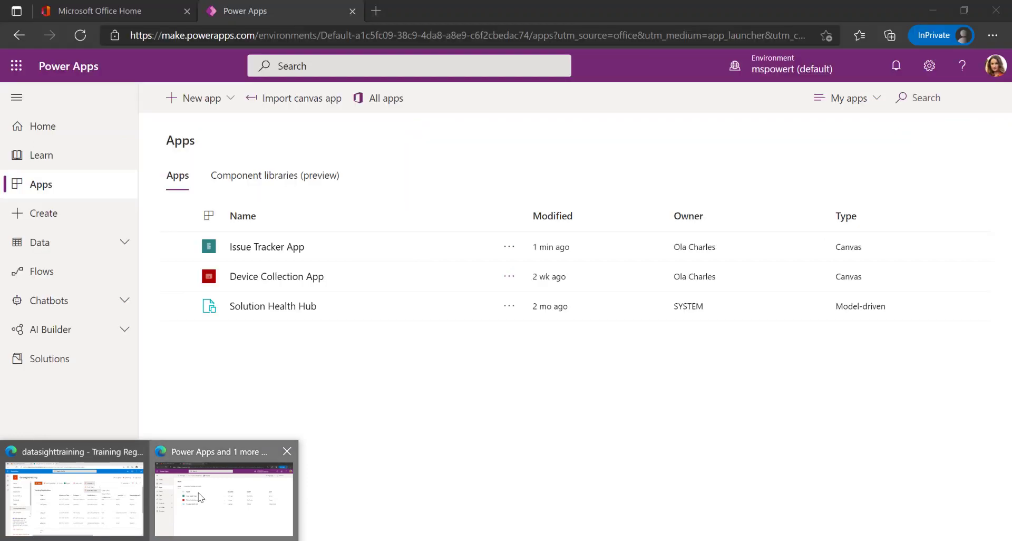
click(201, 499)
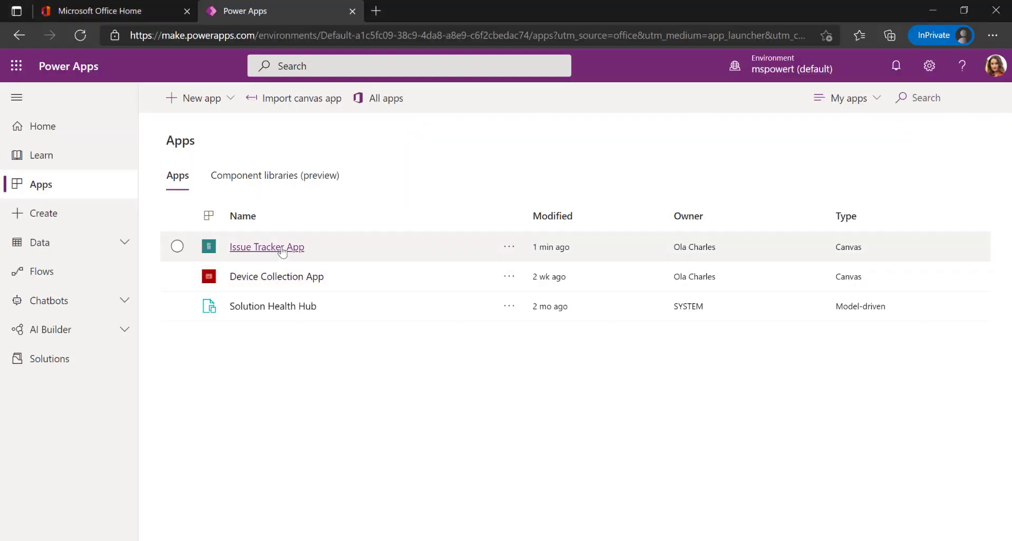
click(283, 250)
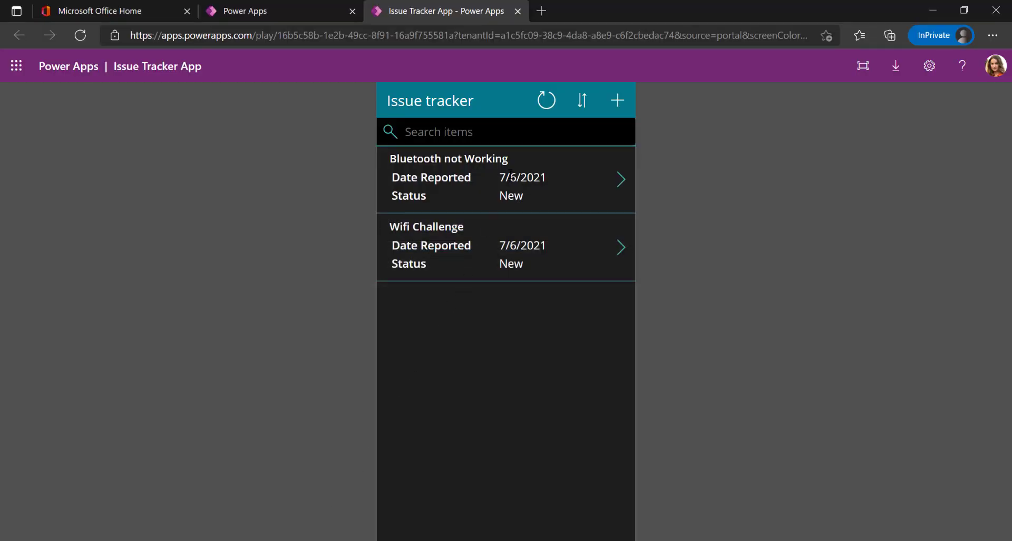
click(619, 105)
Submit issue 'PC Screen Broken' with a damage description and Critical priority
click(474, 164)
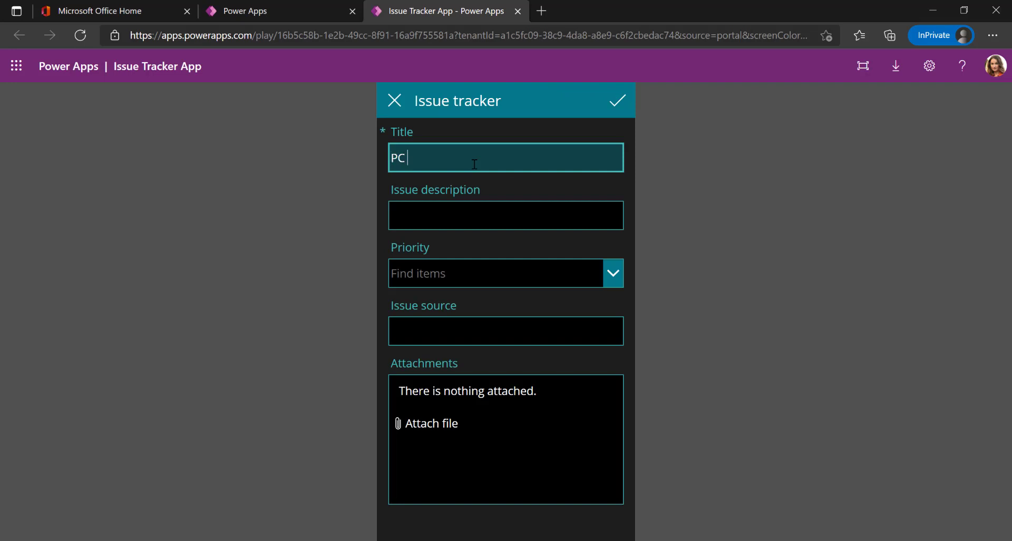
text(PC Screen Broken)
click(490, 215)
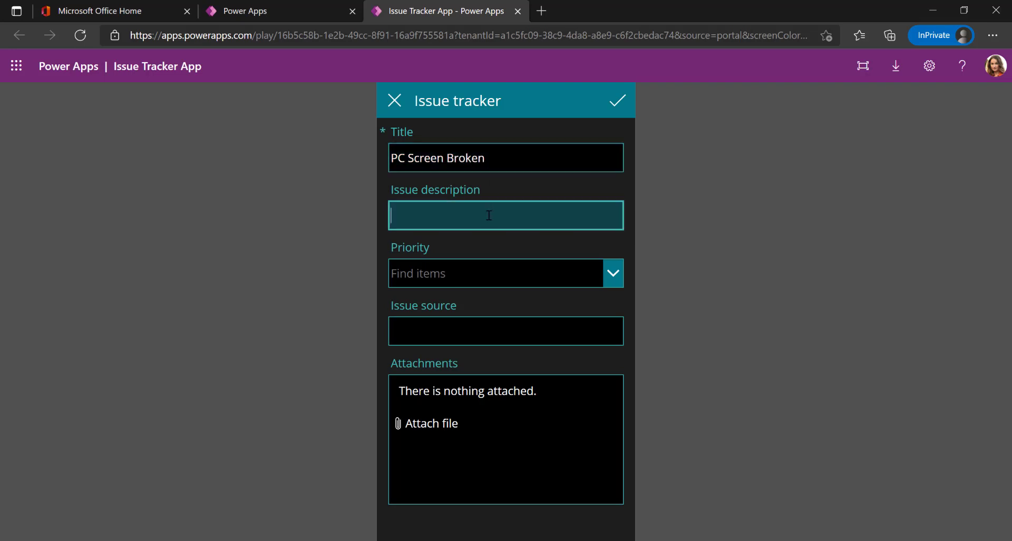
text(PC Screen Got dmaaged)
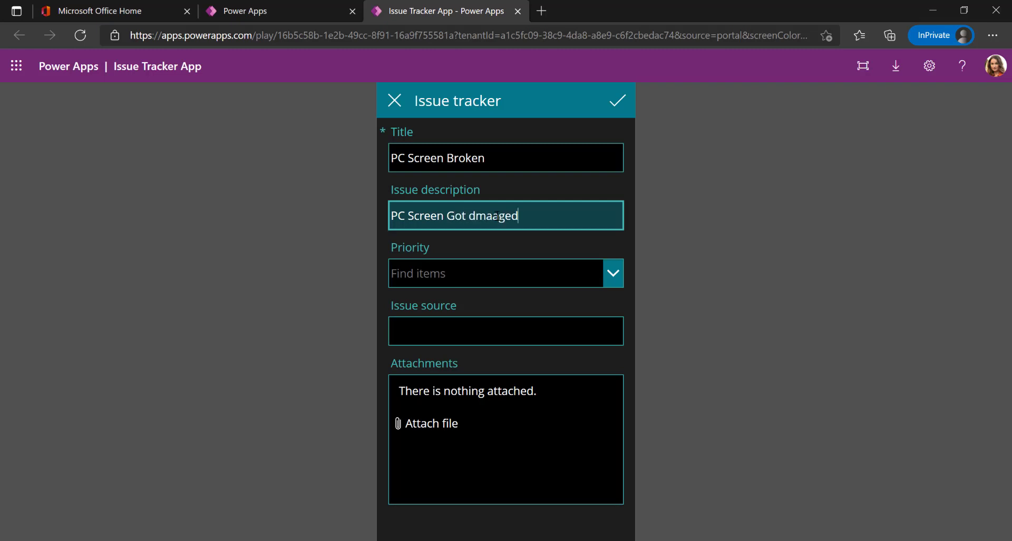
key(BackSpace)
key(BackSpace)
key(BackSpace)
text(fell and got damage)
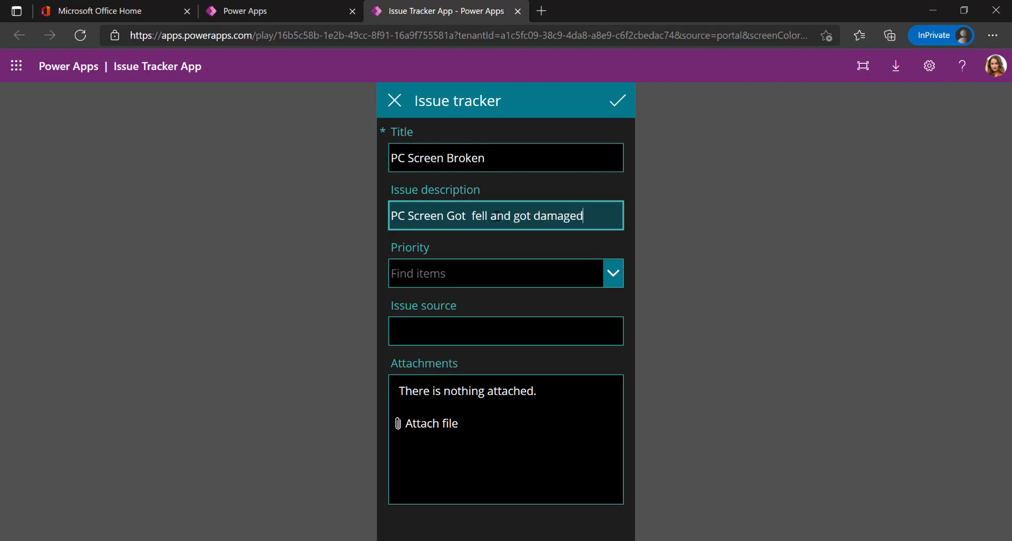
click(503, 268)
click(476, 299)
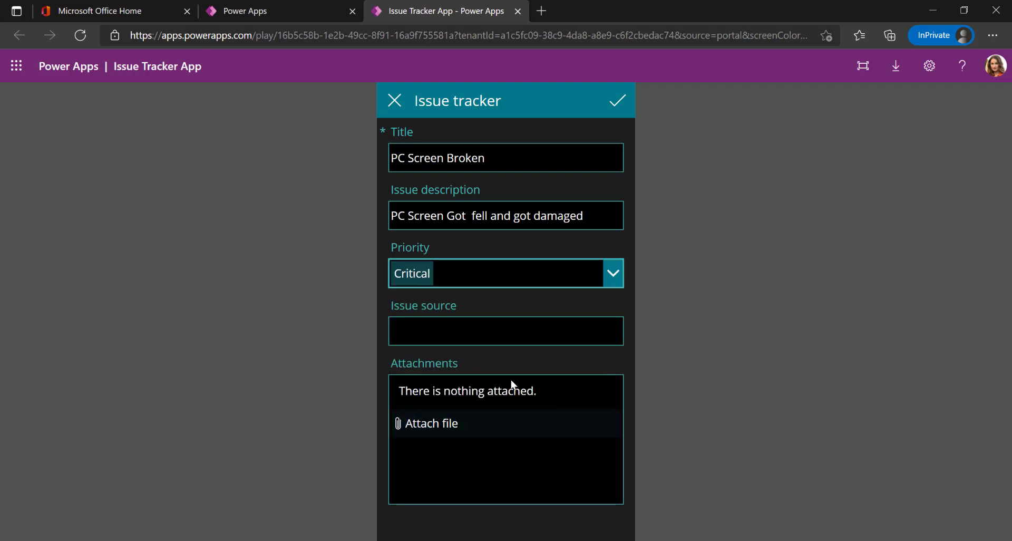
click(610, 107)
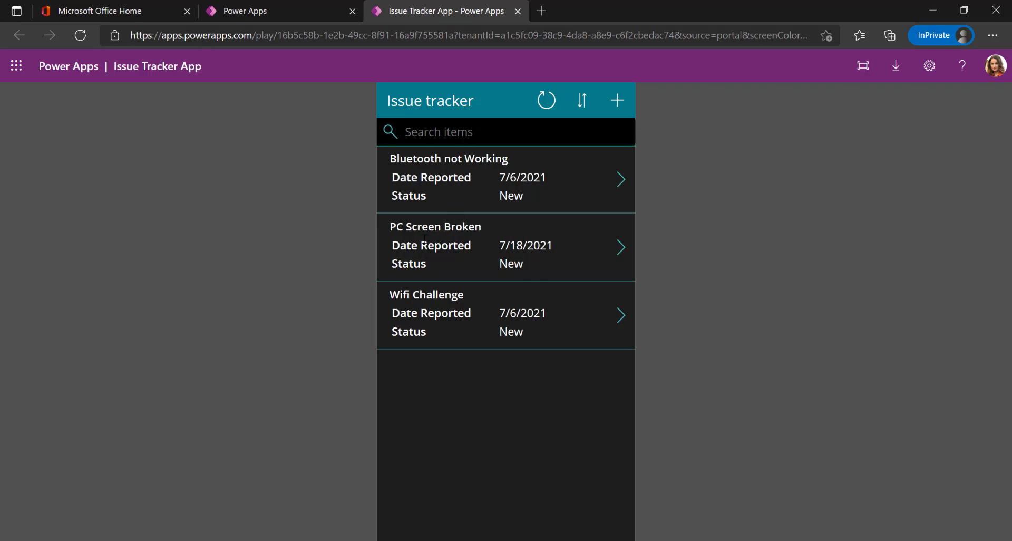
key(alt+Tab)
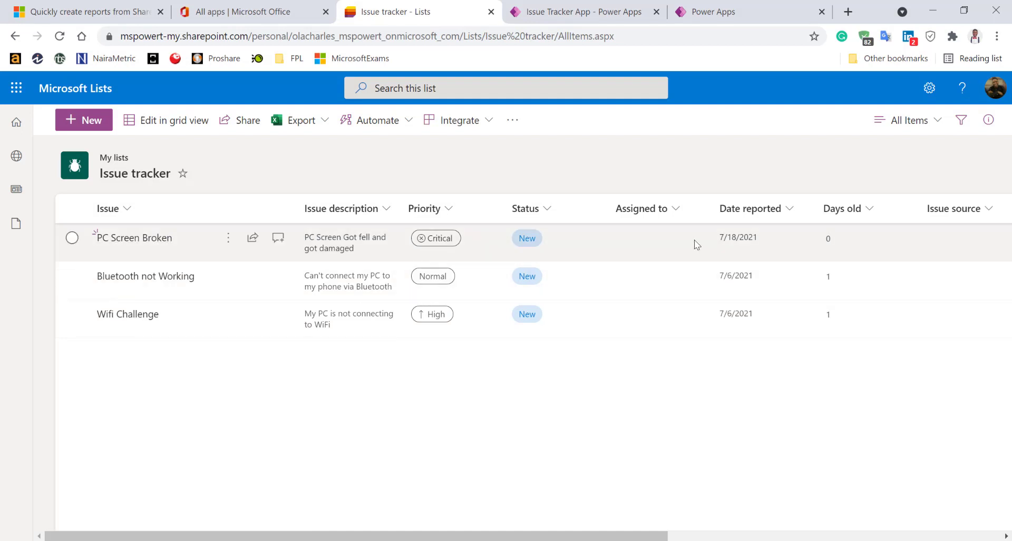
click(677, 211)
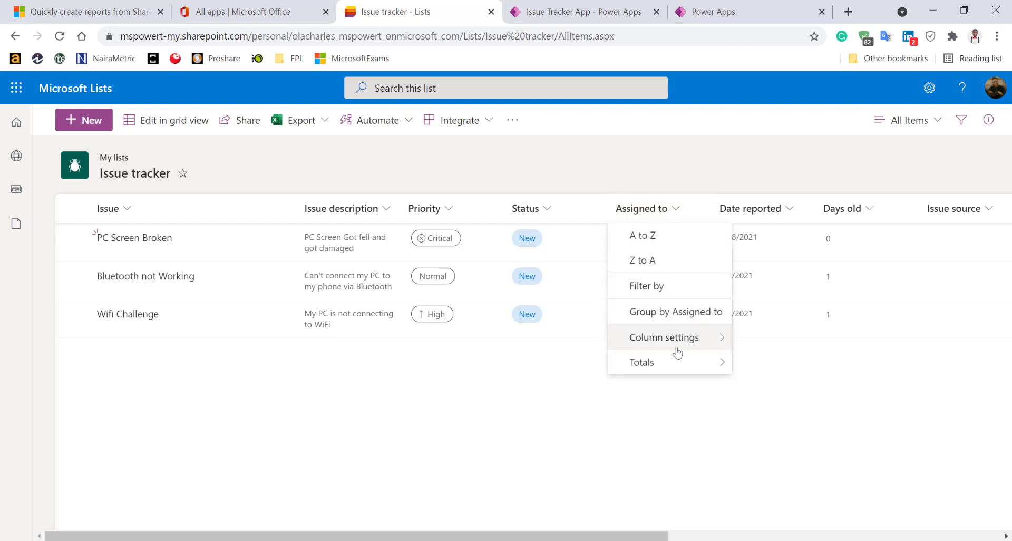
mouse_move(677, 352)
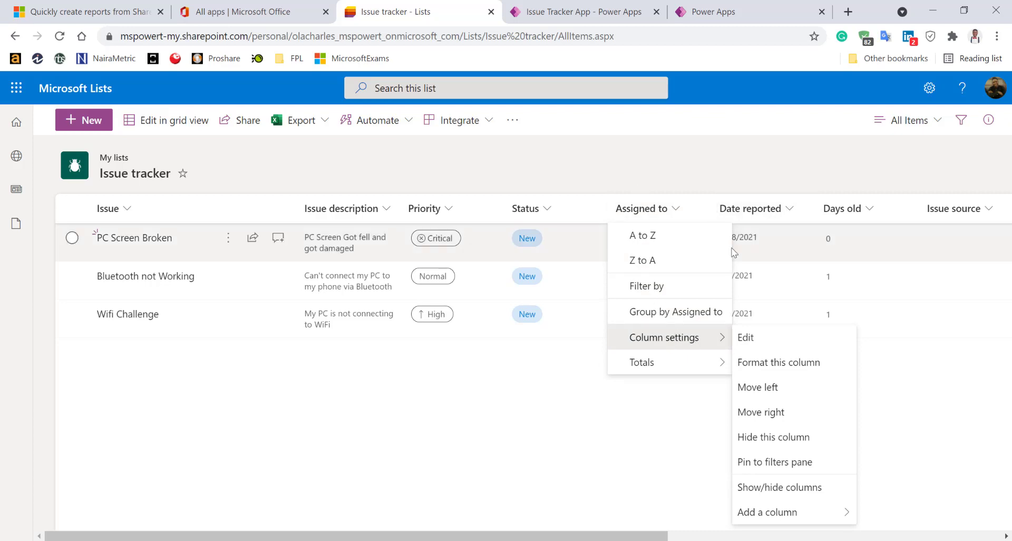
click(746, 338)
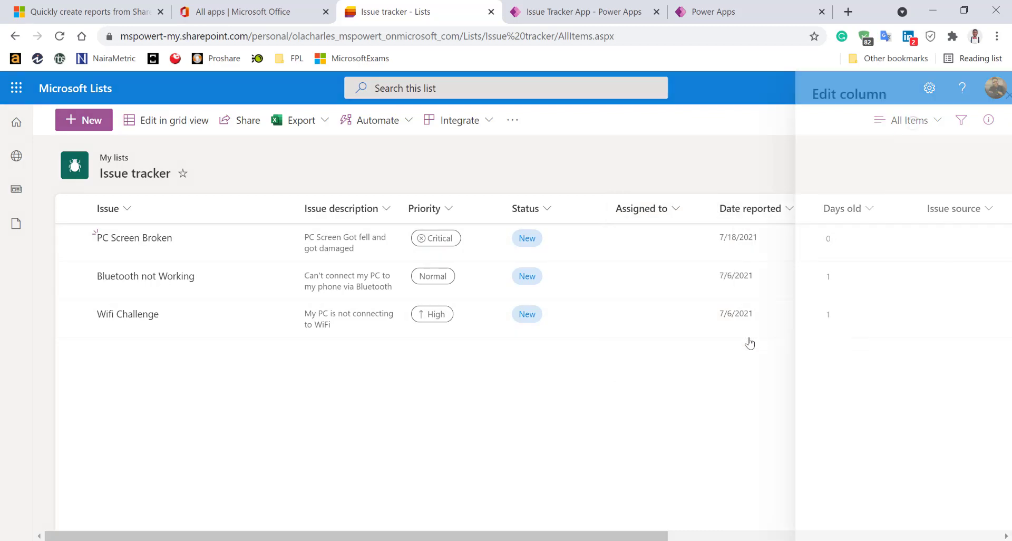
click(852, 371)
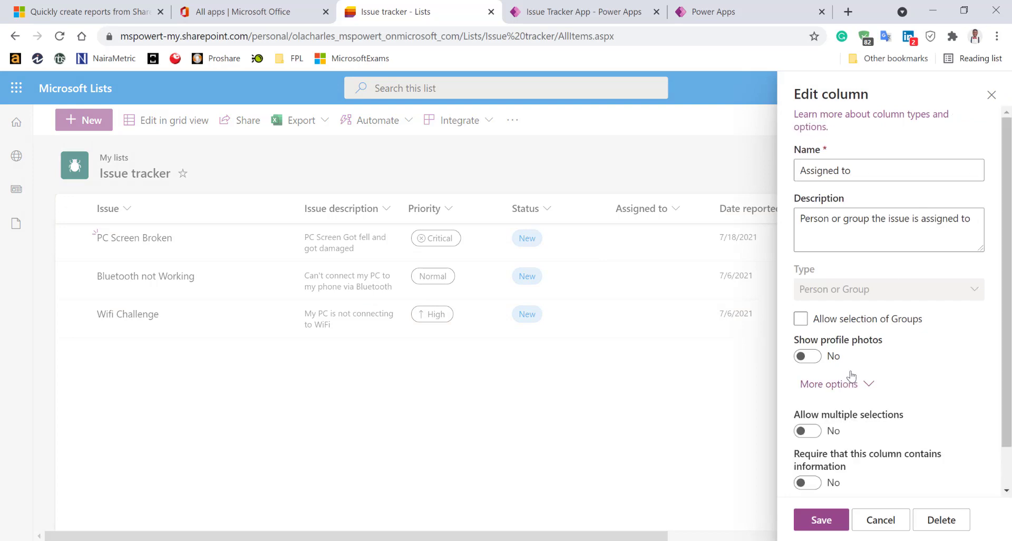
scroll(853, 371, down, 1)
click(879, 520)
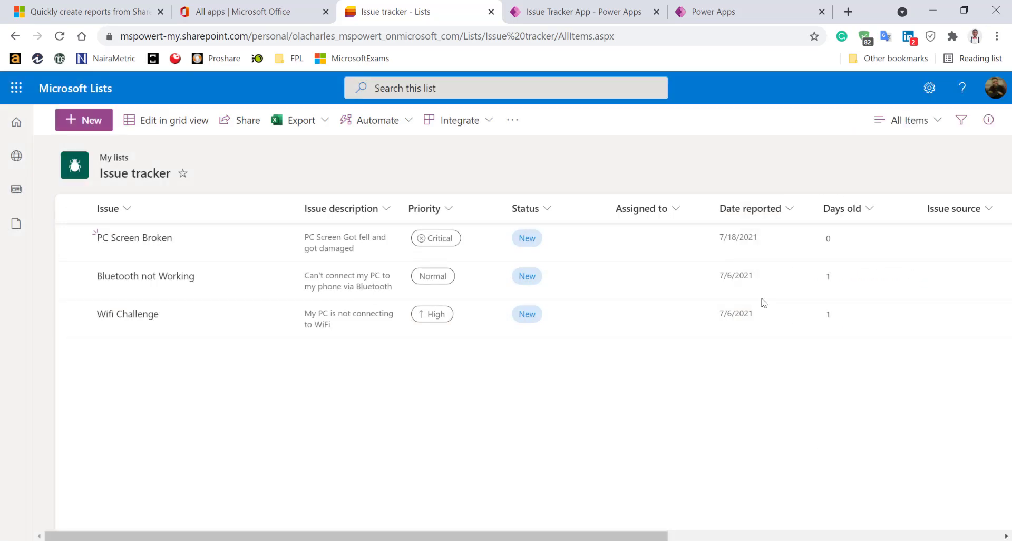
click(785, 211)
mouse_move(785, 338)
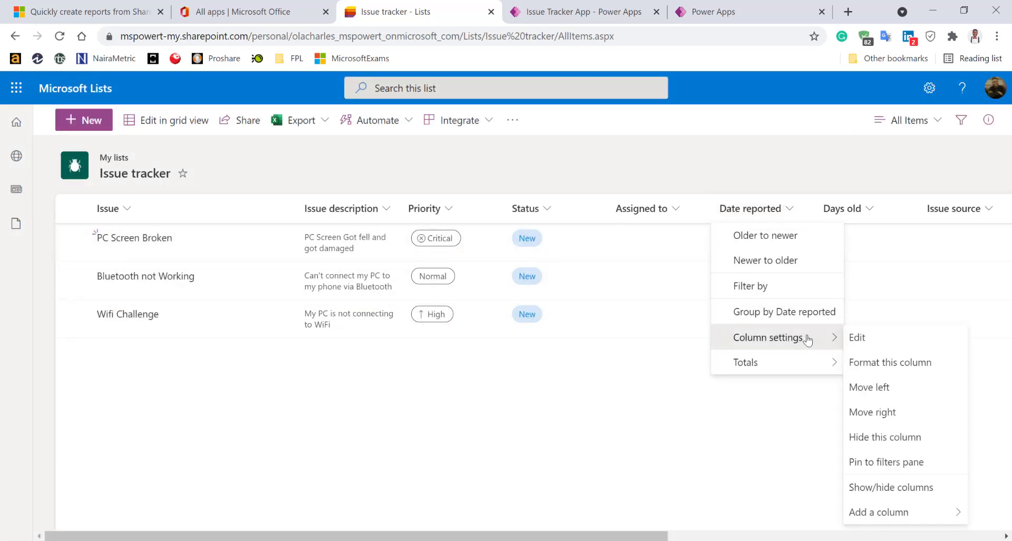
click(865, 339)
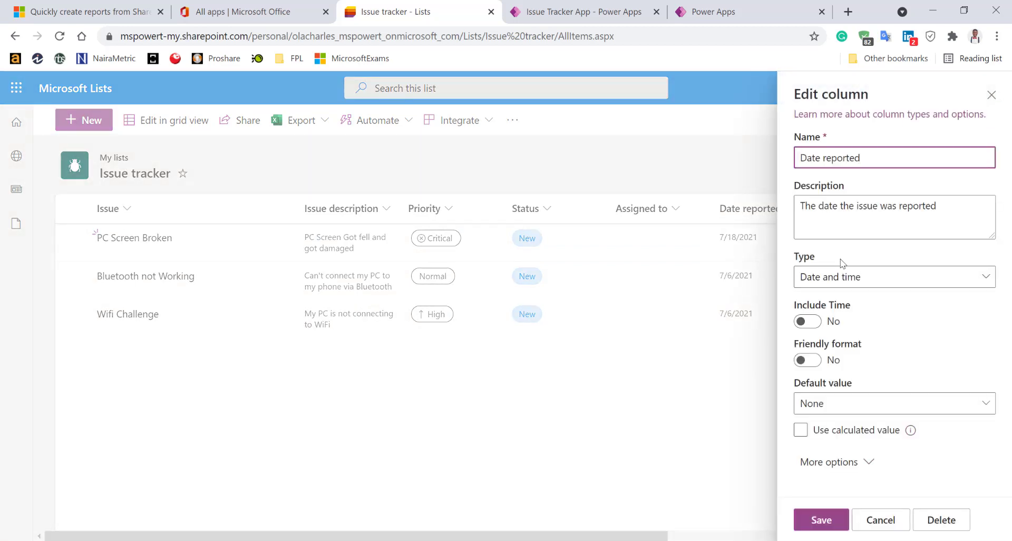
click(819, 464)
scroll(831, 376, down, 8)
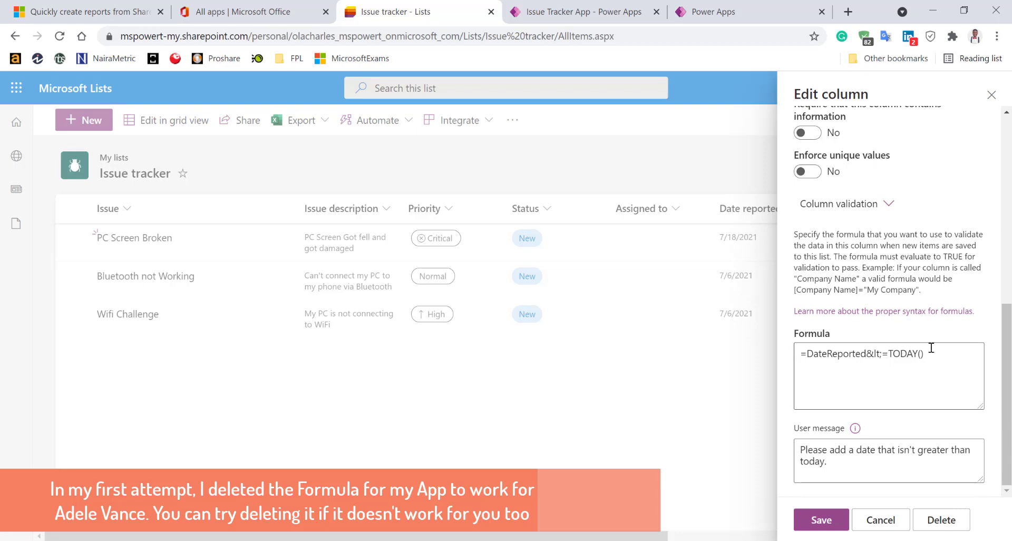
drag(941, 354, 786, 352)
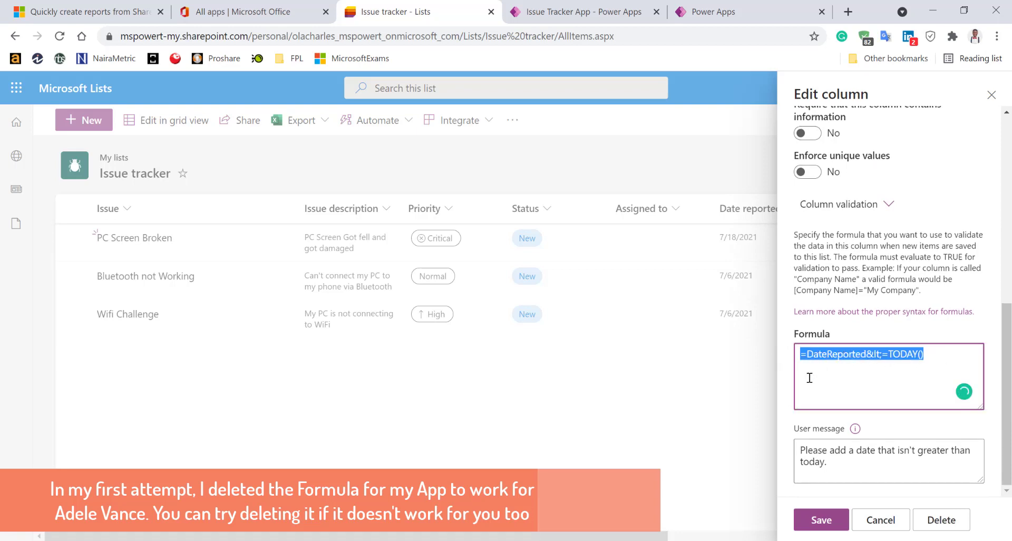
click(789, 394)
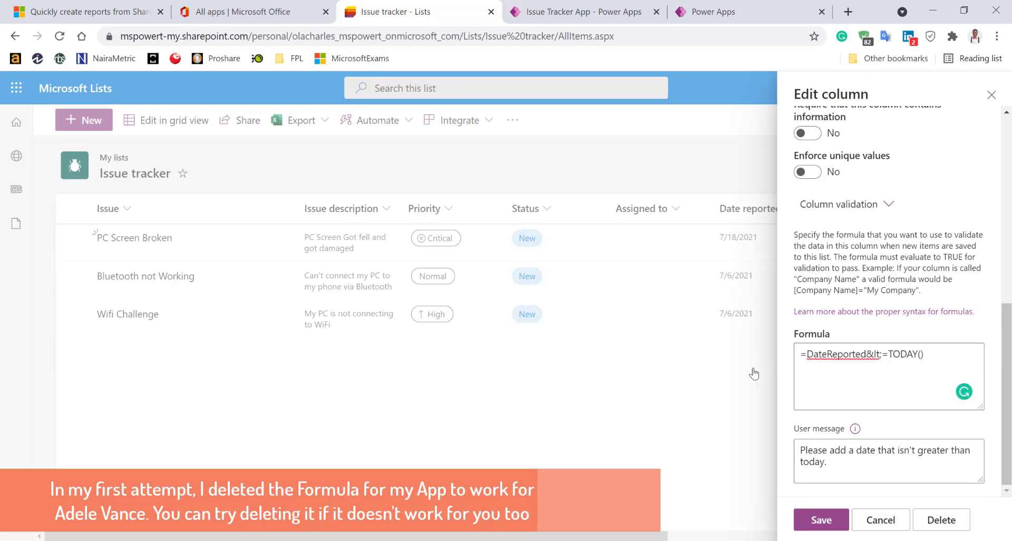
click(882, 519)
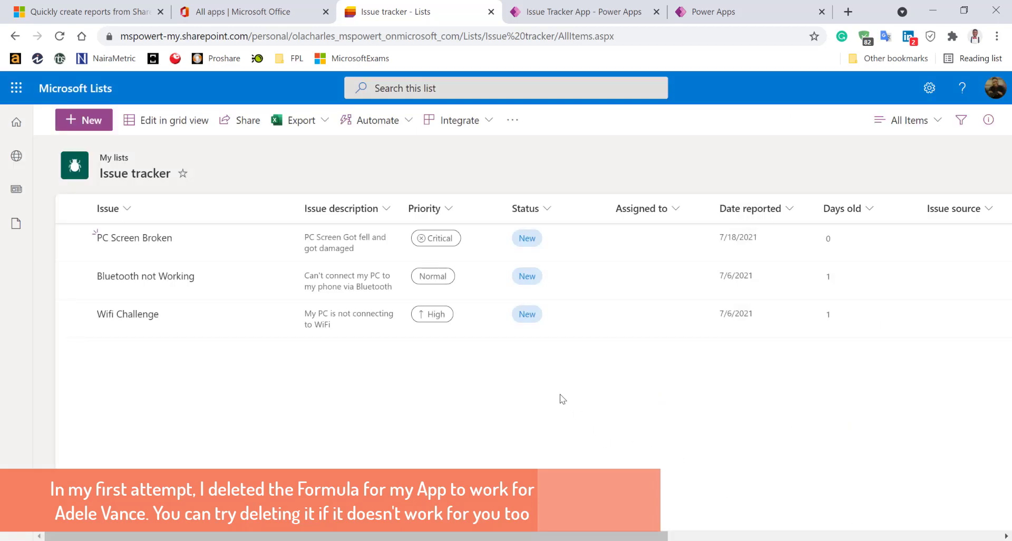
Refresh the Issue tracker data source in the Data pane with BrowseScreen1 showing
click(596, 7)
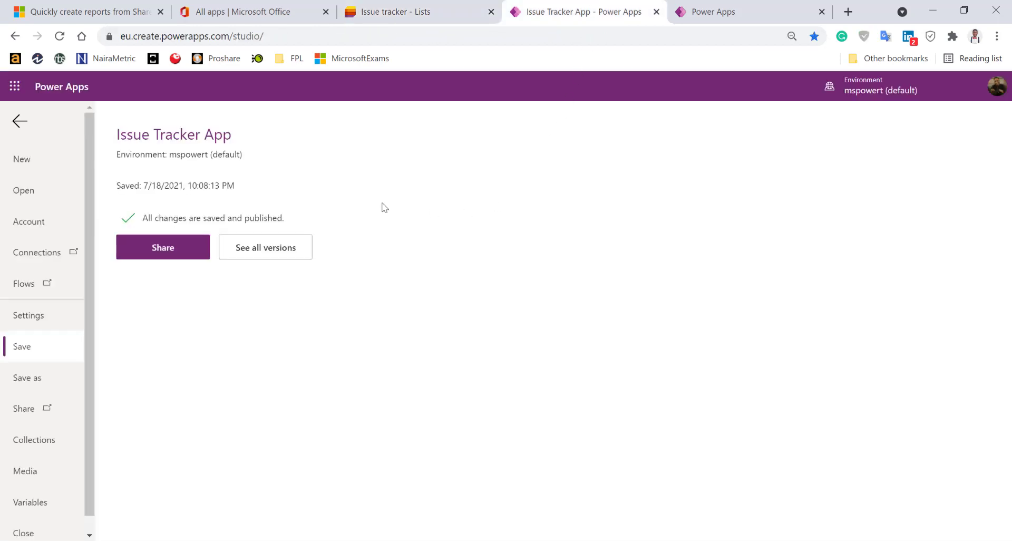
click(20, 121)
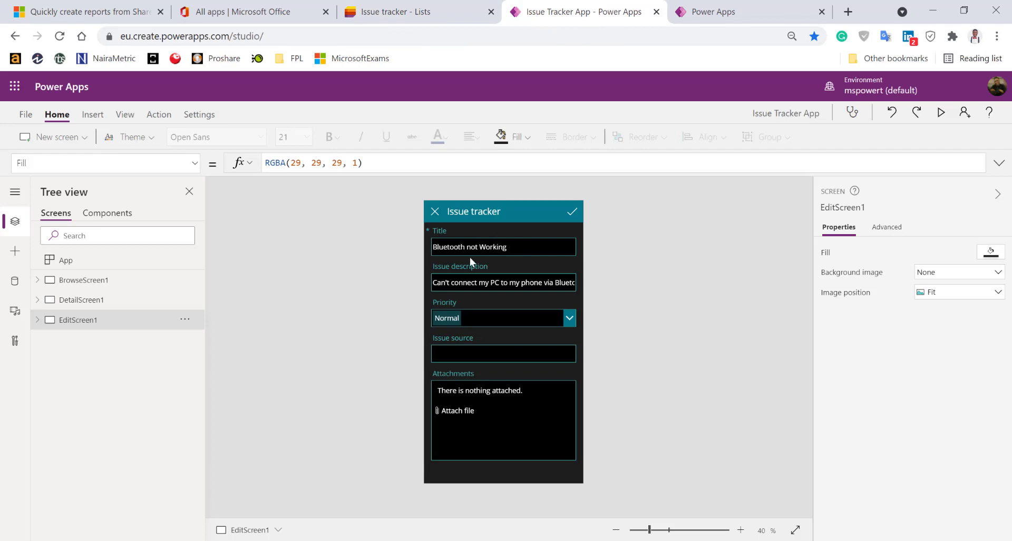
click(70, 302)
click(66, 280)
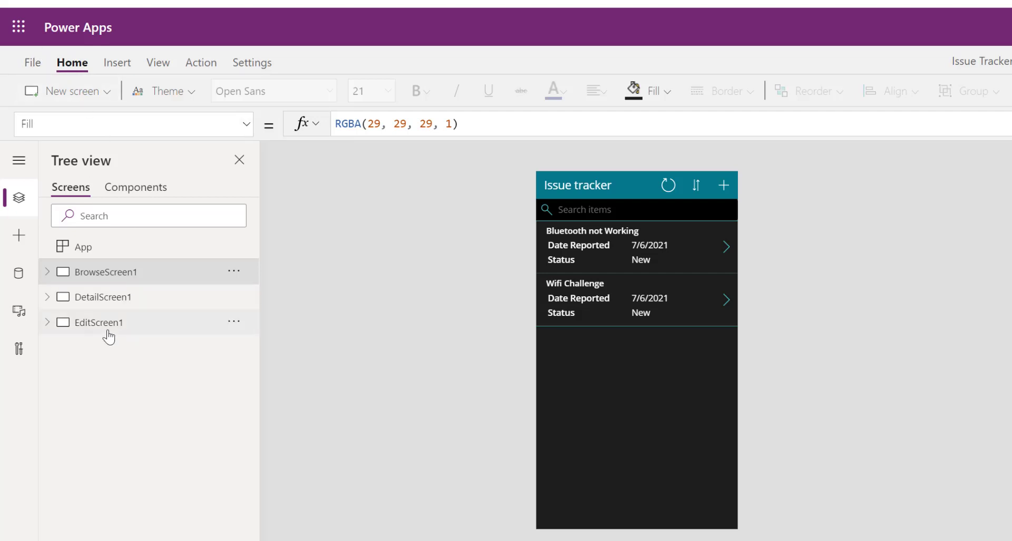
click(18, 272)
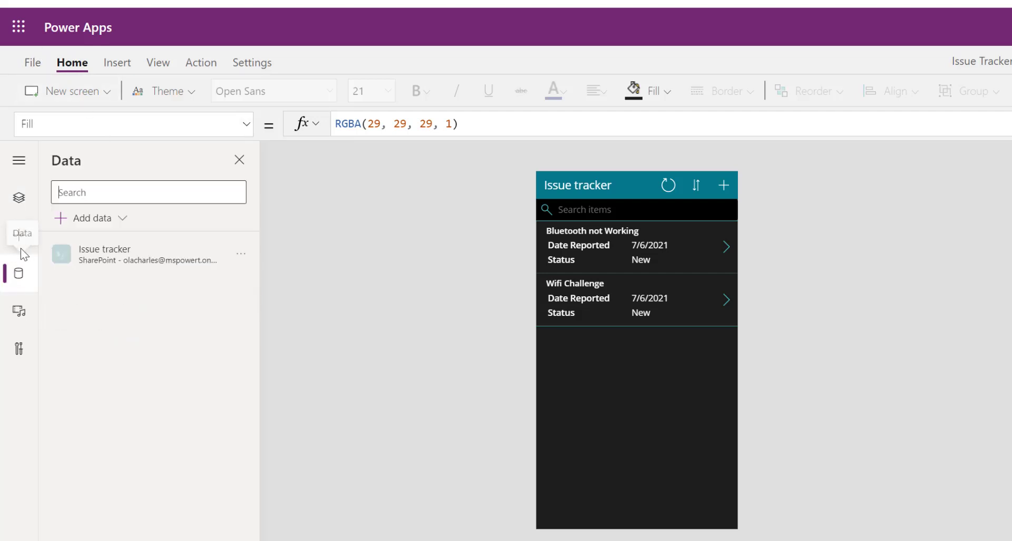
click(241, 254)
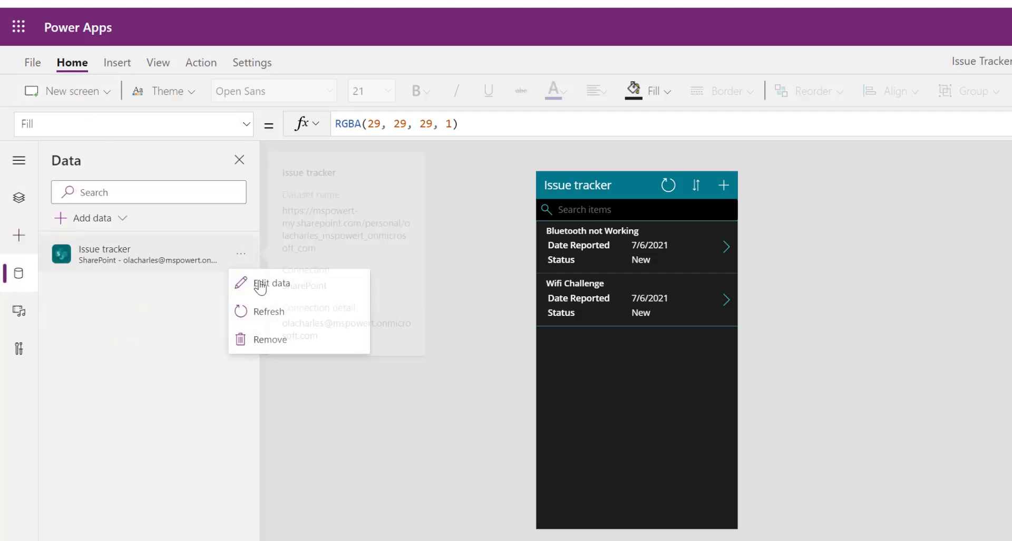
click(267, 312)
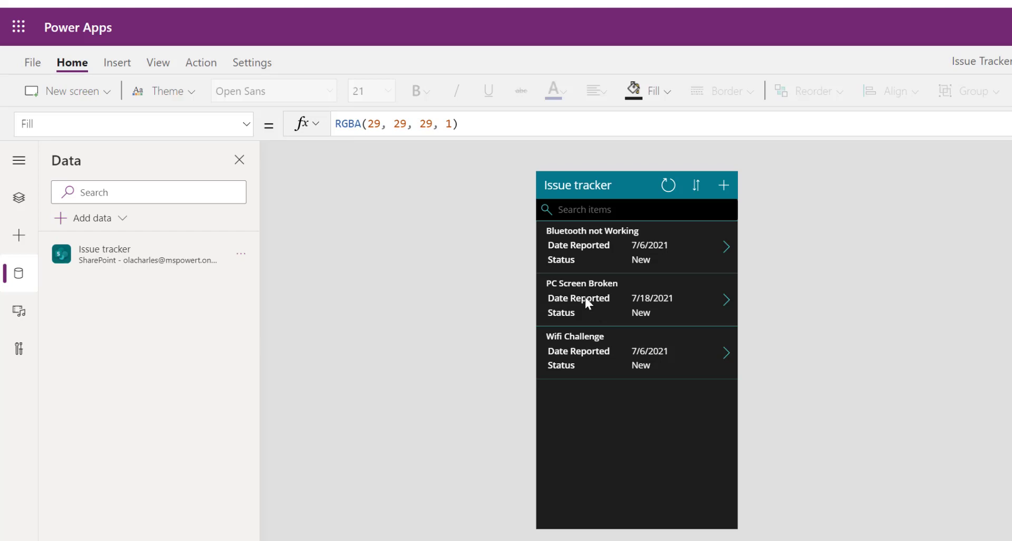
click(633, 470)
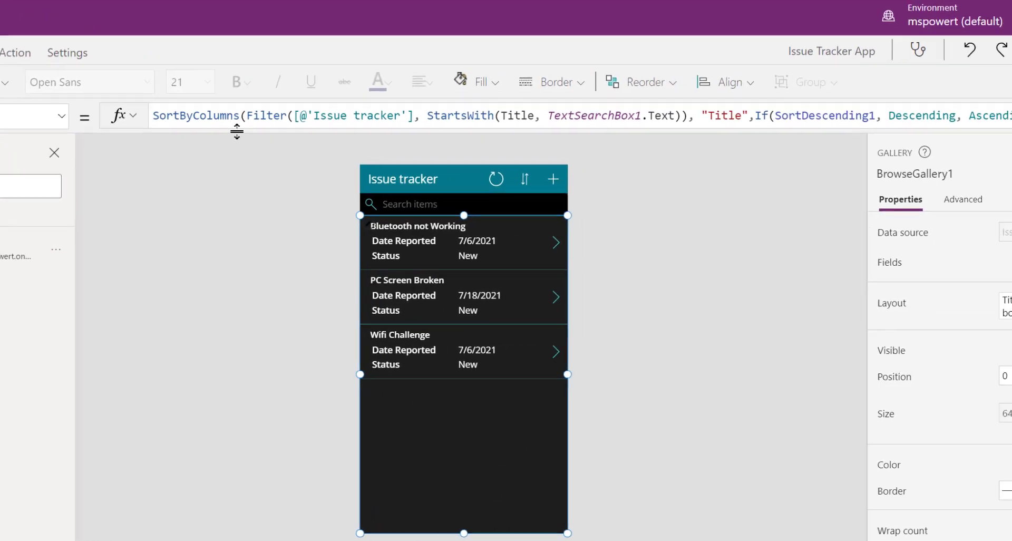
click(363, 114)
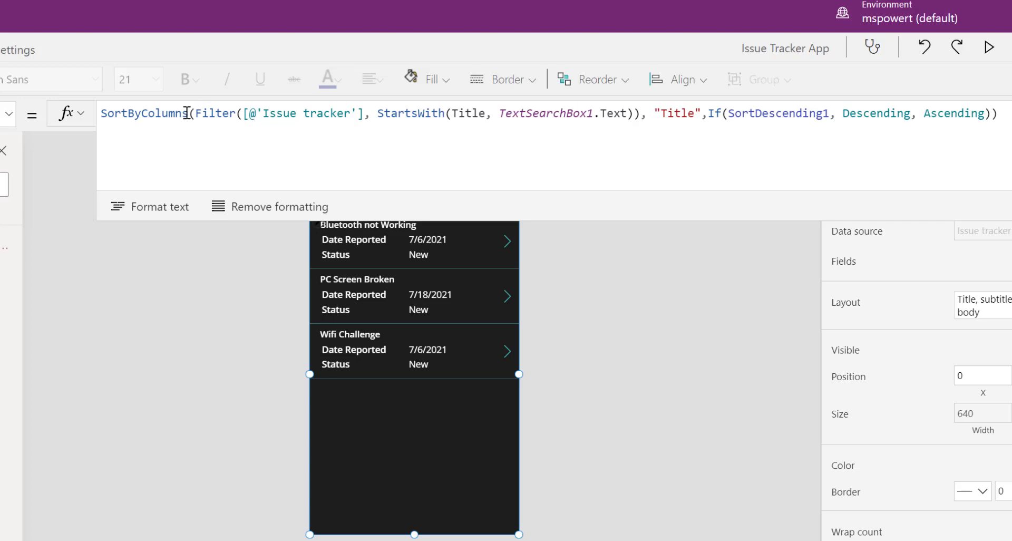
drag(196, 113, 98, 116)
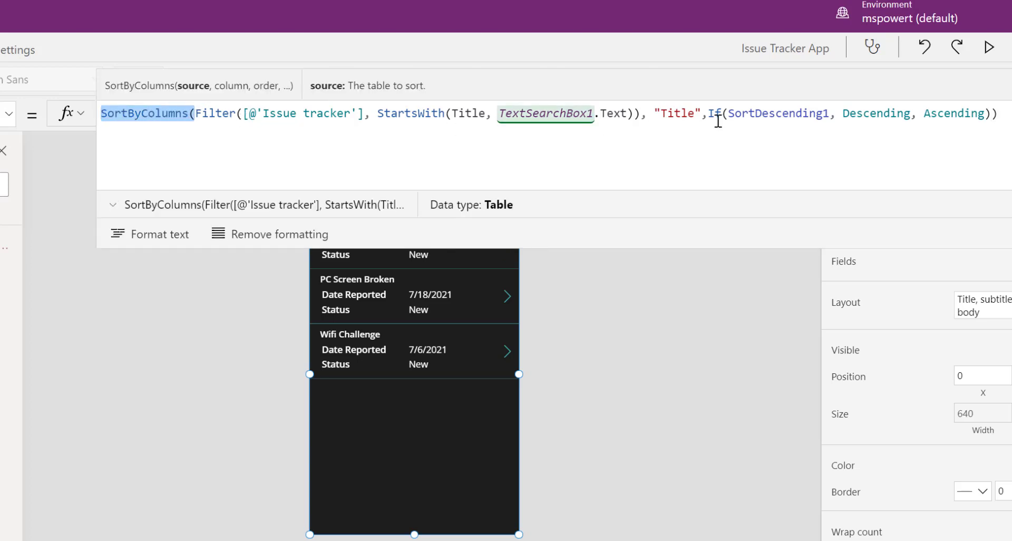
click(668, 112)
drag(654, 113, 993, 112)
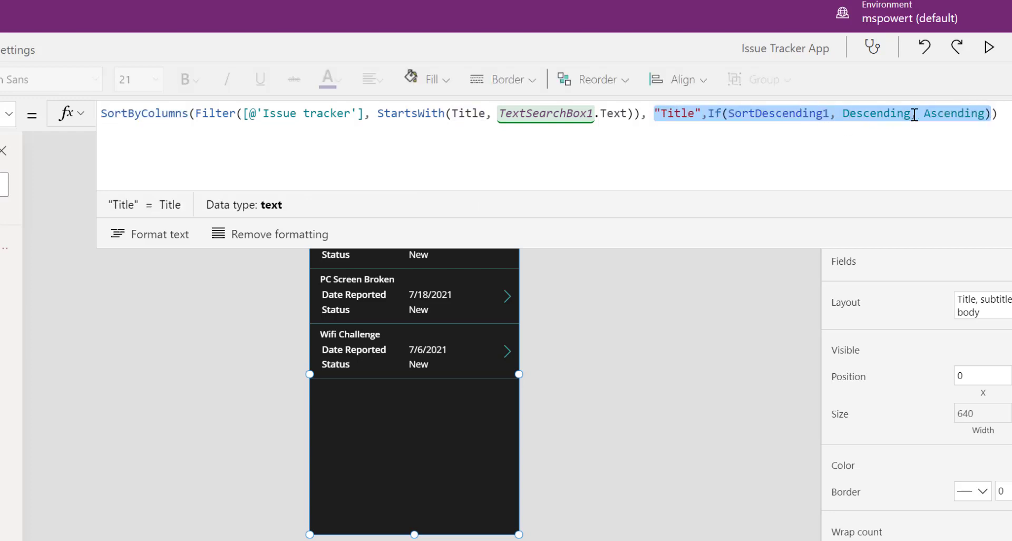
click(609, 158)
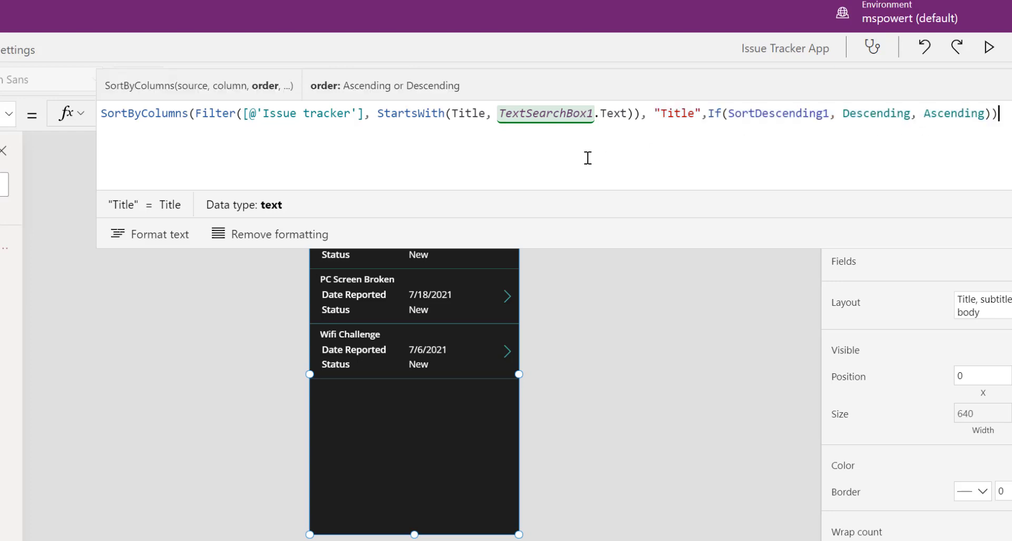
click(209, 113)
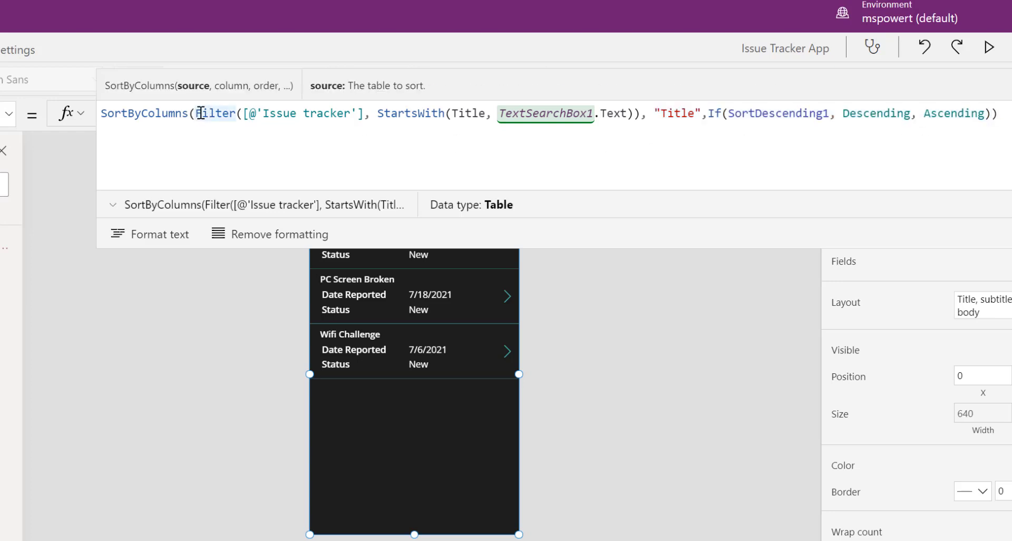
drag(196, 112, 256, 113)
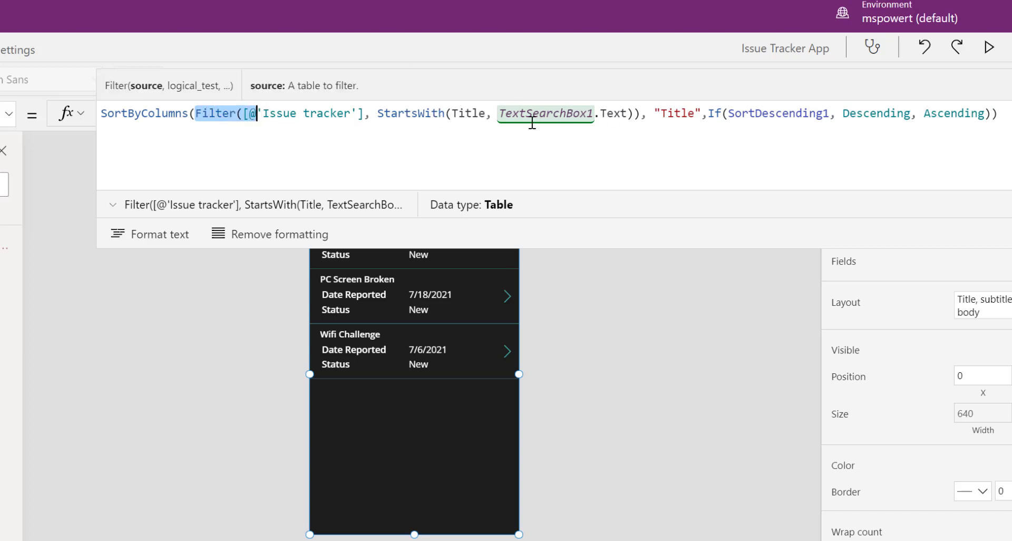
click(633, 113)
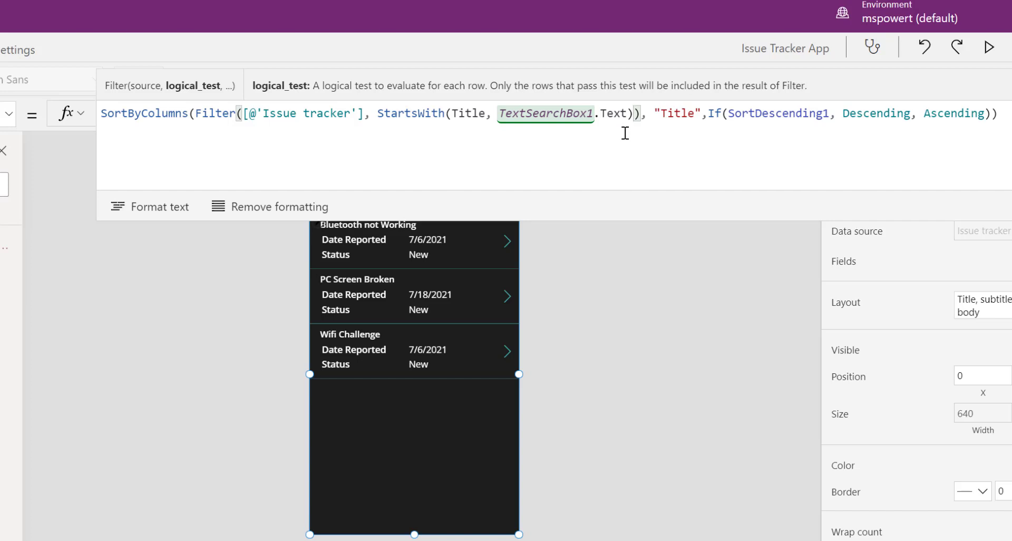
Add the condition User().Email='Created By'.Email after StartsWith in the gallery's Items filter
text(,)
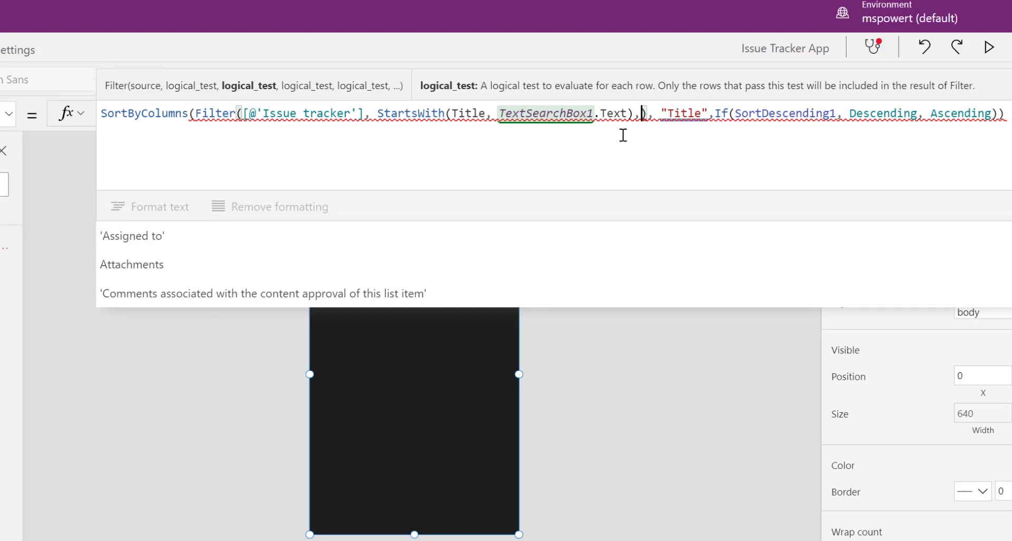
text(user)
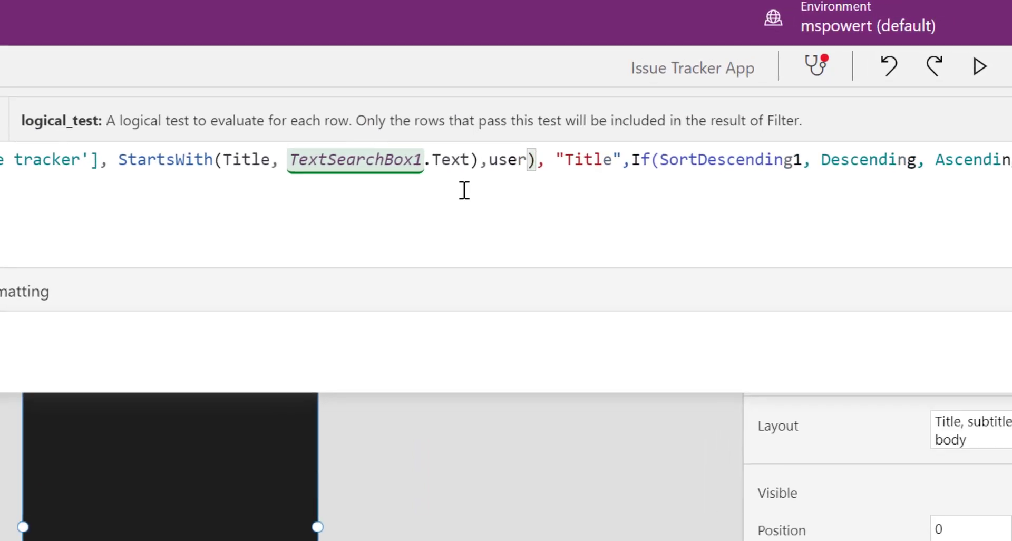
key(Tab)
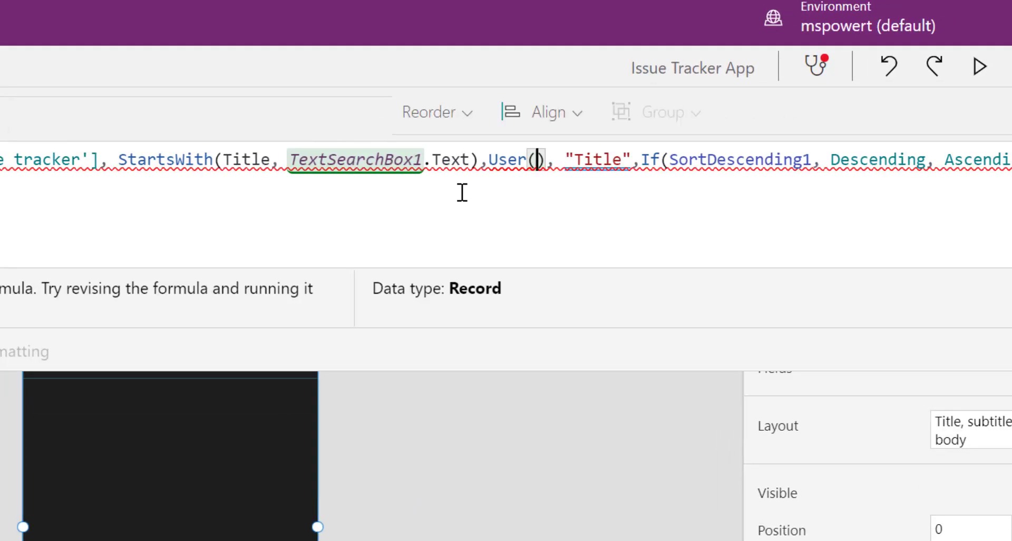
text().Emai)
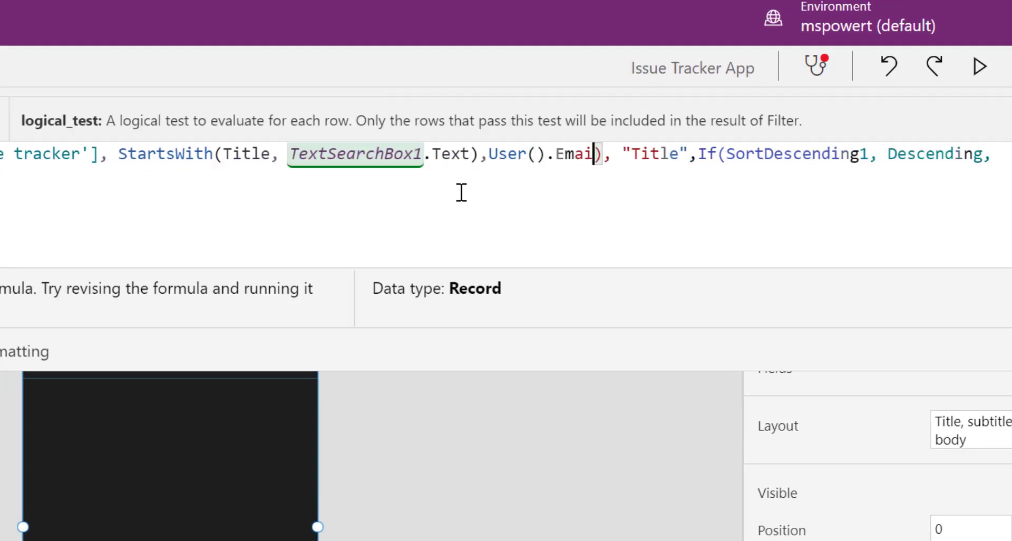
text(l=)
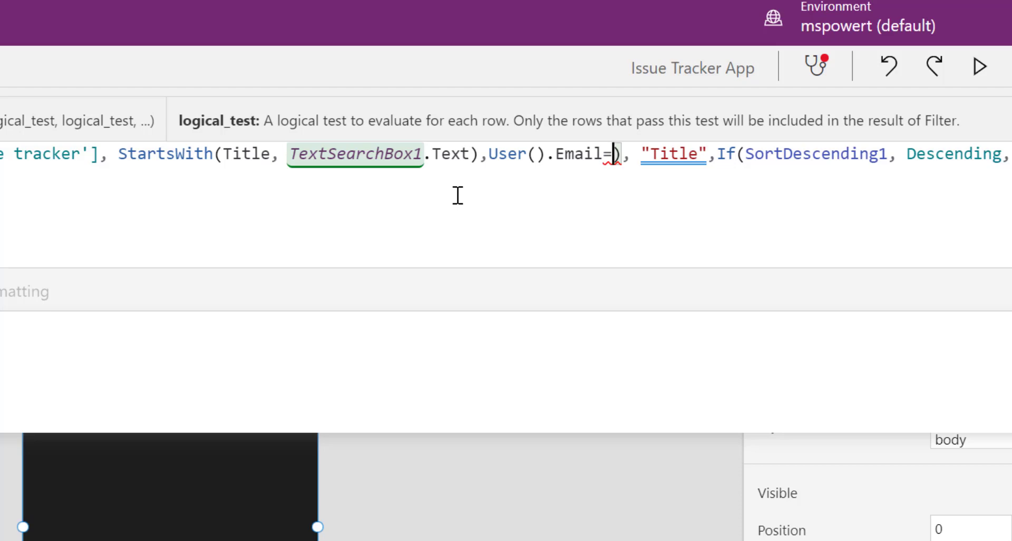
text(create)
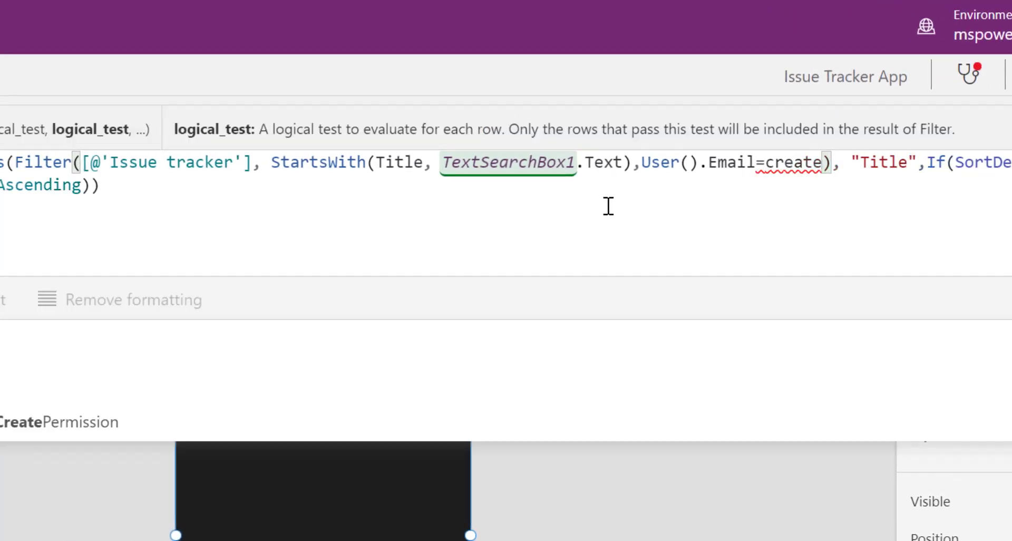
click(498, 382)
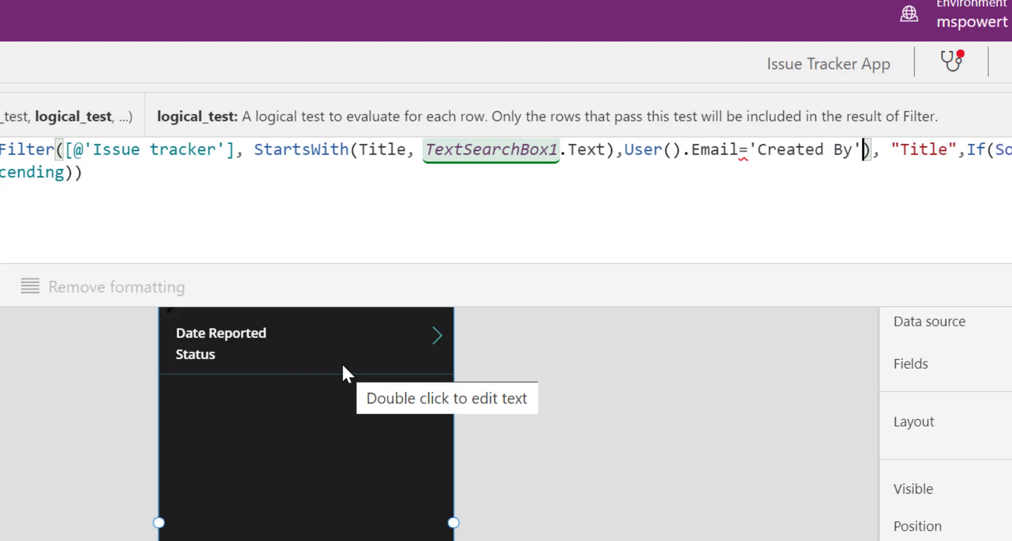
text(.)
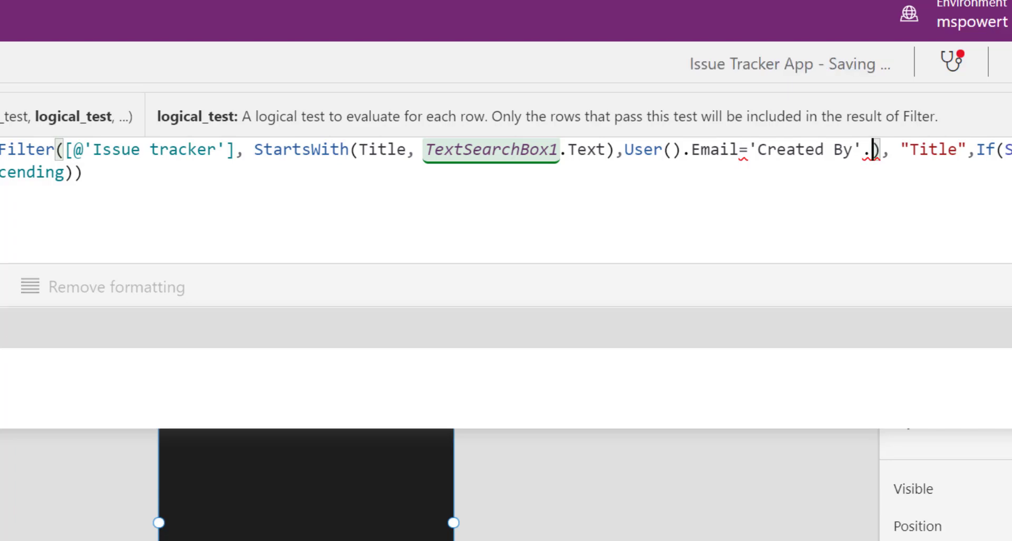
click(2, 327)
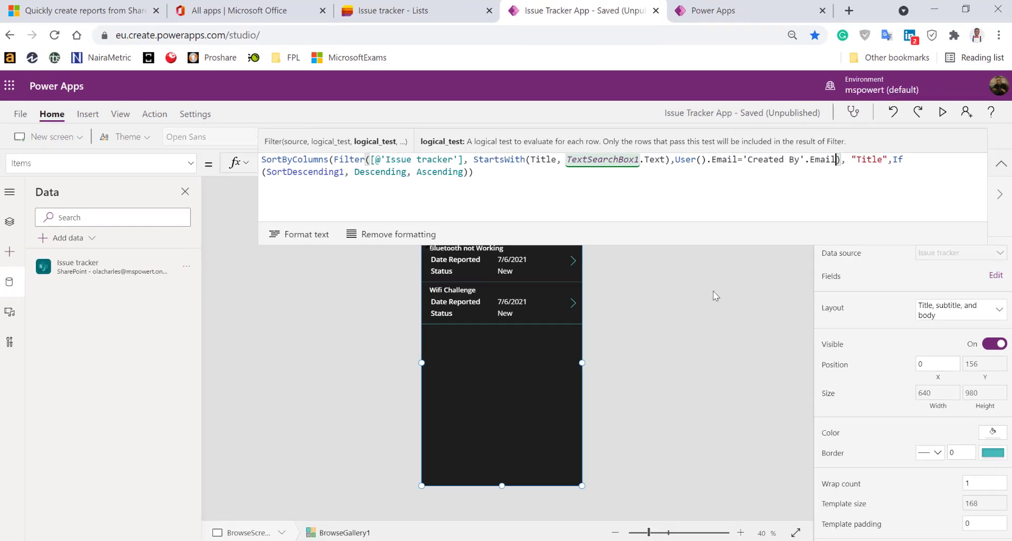
Collapse the formula bar back to one line and save the app with Ctrl+S
click(702, 352)
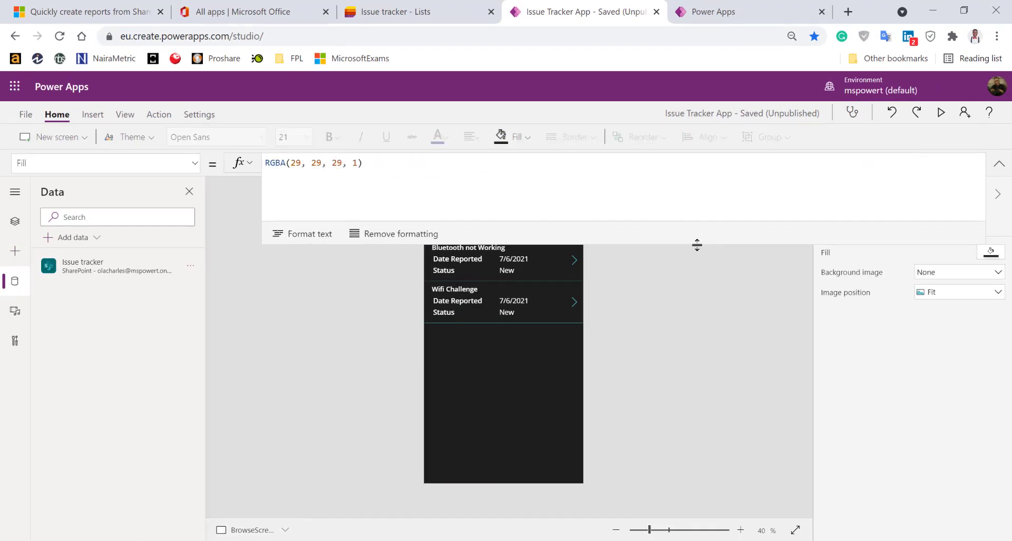
drag(697, 244, 676, 178)
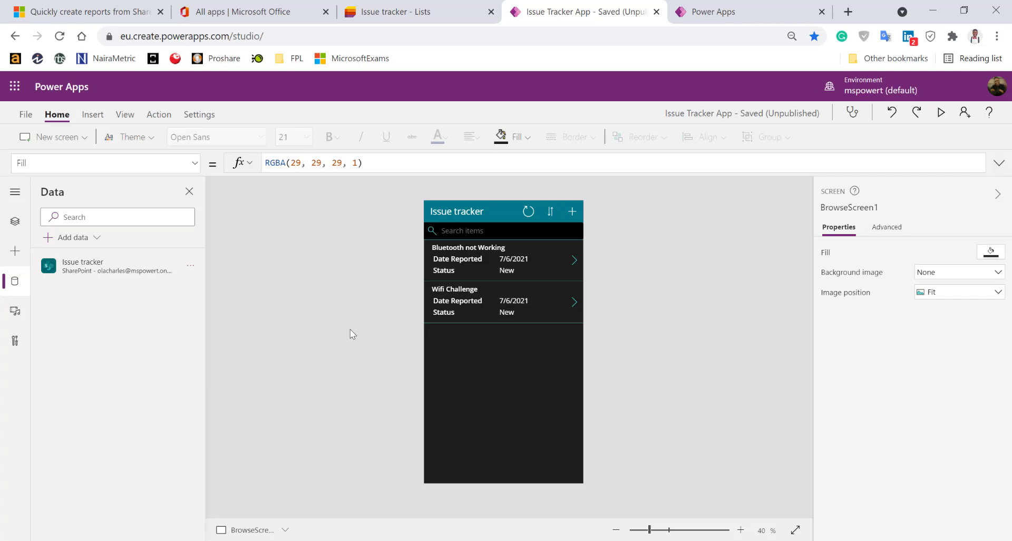
key(ctrl+s)
Publish this version of the Issue Tracker App from the save page
click(25, 114)
click(163, 248)
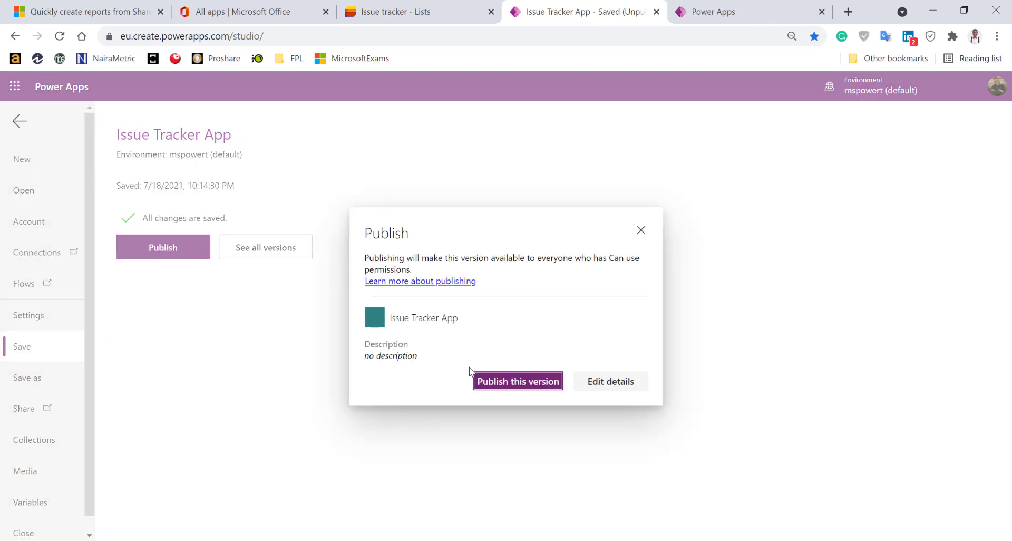
click(501, 383)
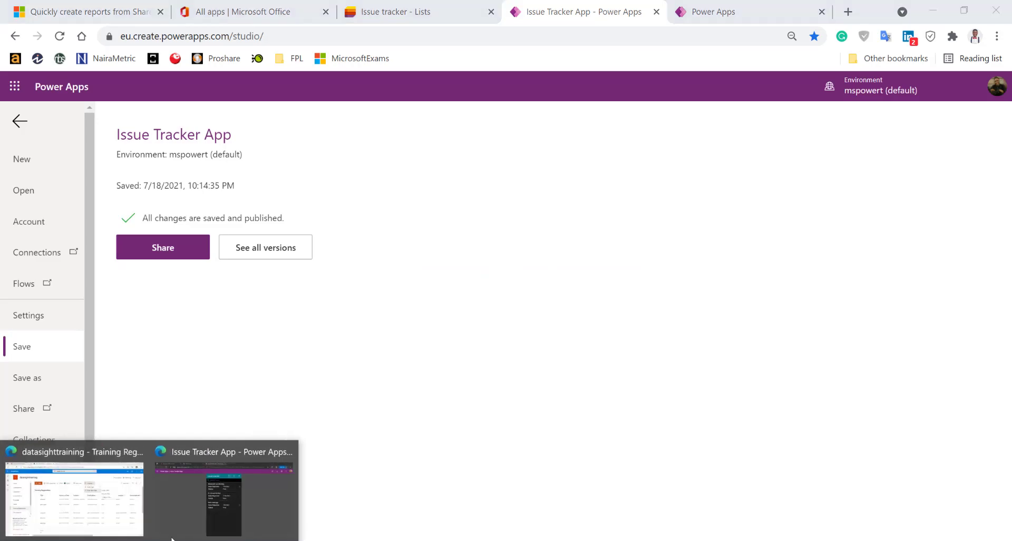
click(217, 510)
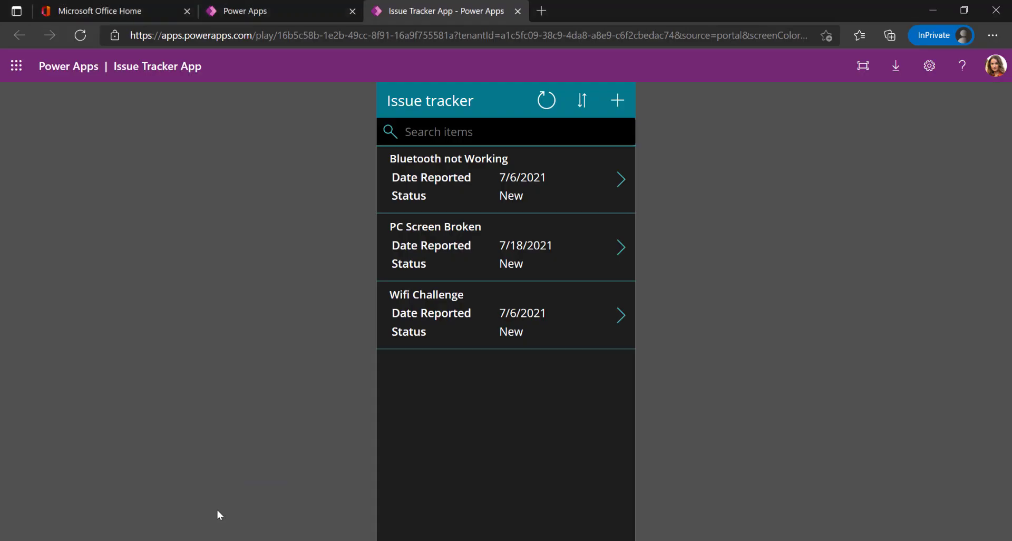
Close the old player, relaunch Issue Tracker App from the refreshed Apps list, and view PC Screen Broken
click(517, 11)
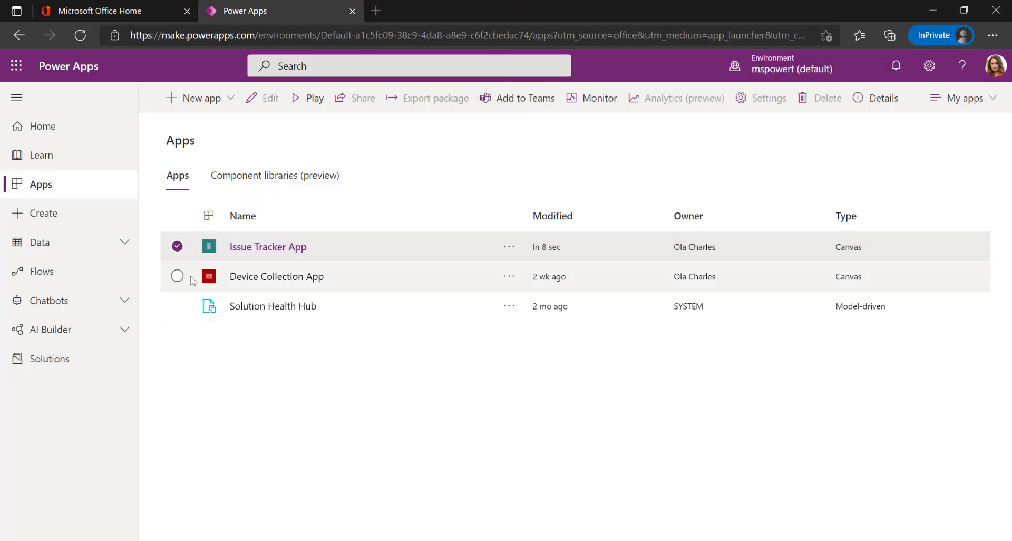
click(80, 35)
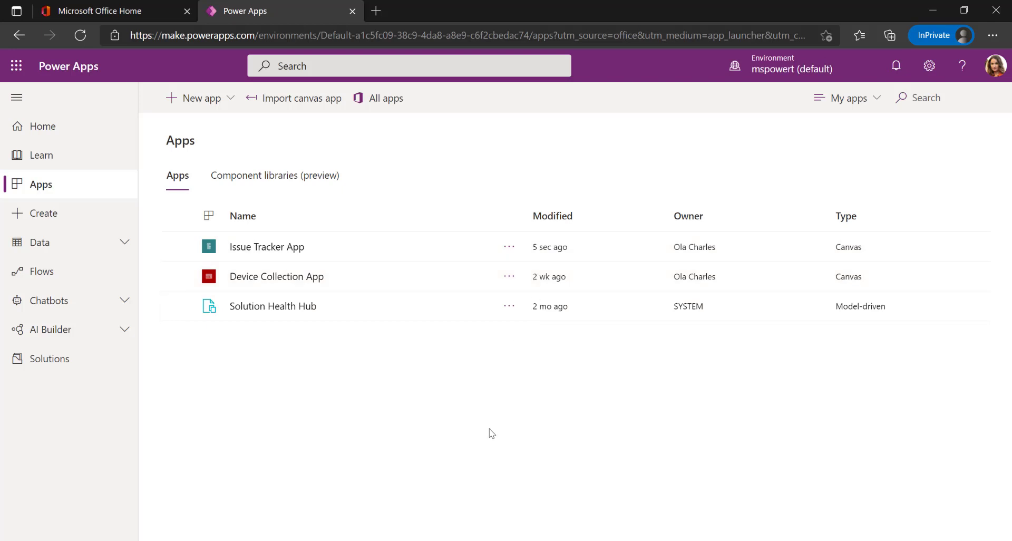
click(275, 250)
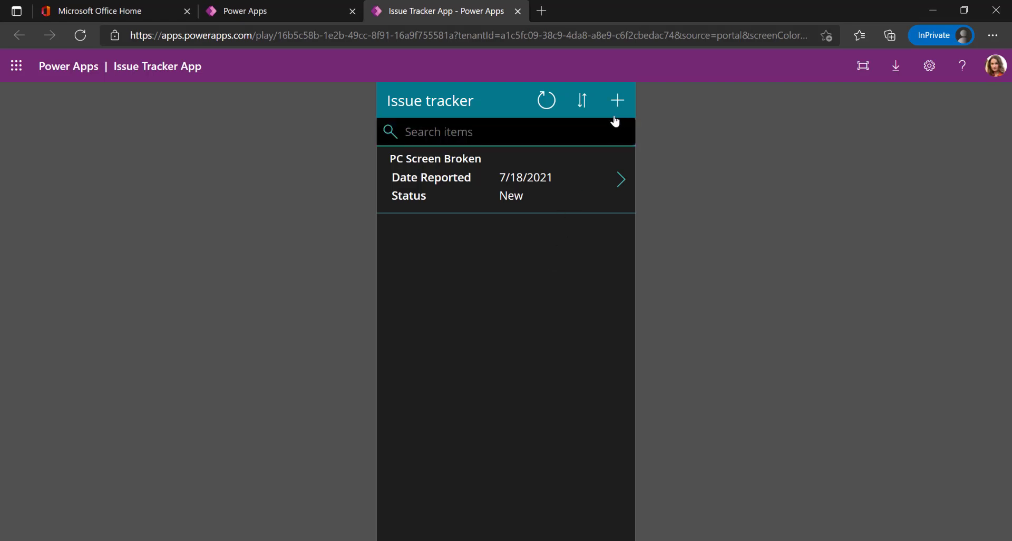
click(618, 179)
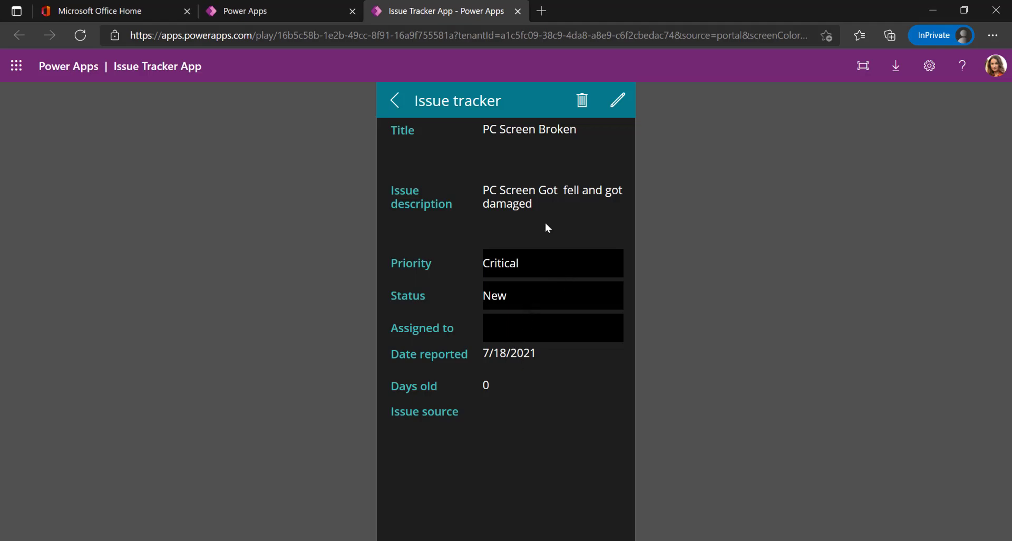
click(396, 101)
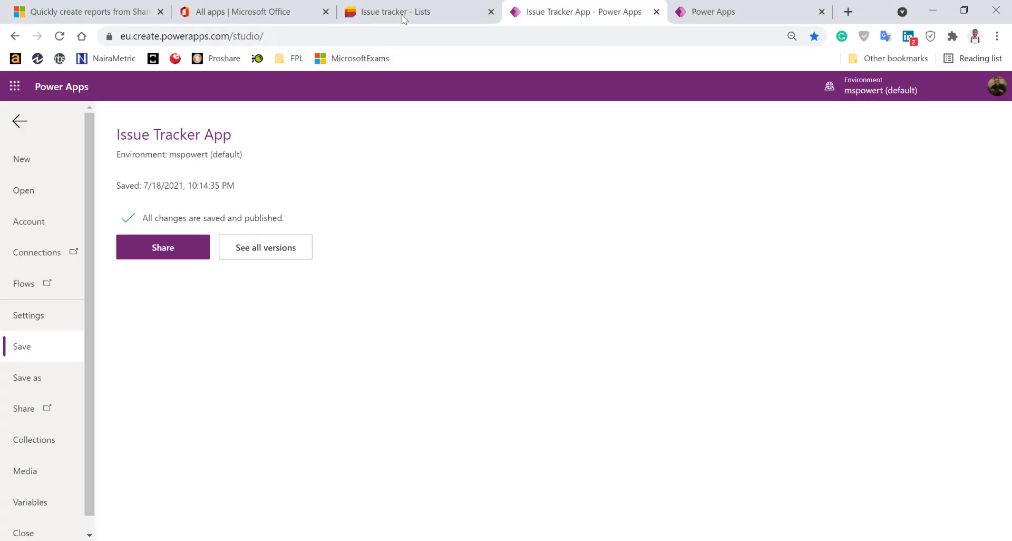
Switch to the Issue tracker list and open its List settings from the gear menu
click(403, 16)
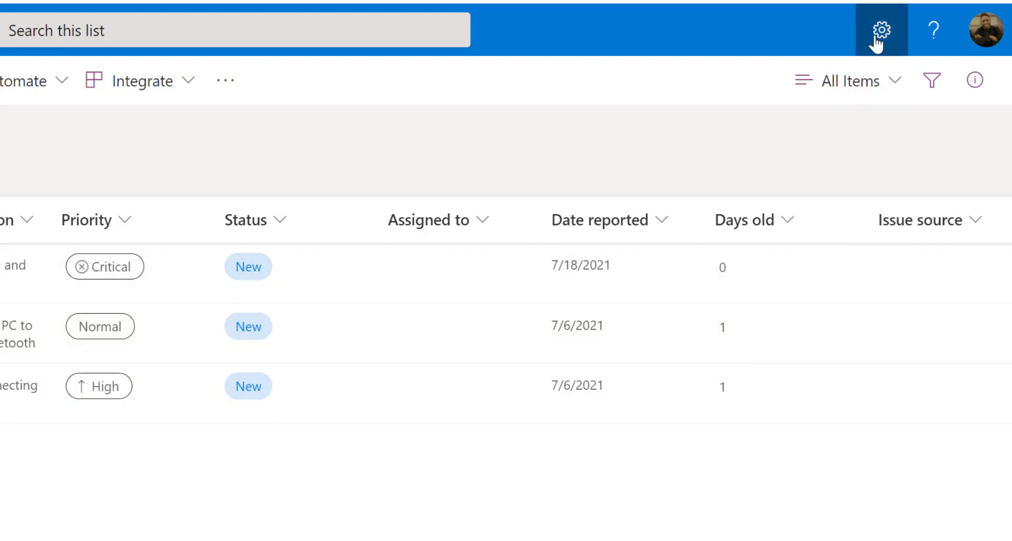
click(878, 35)
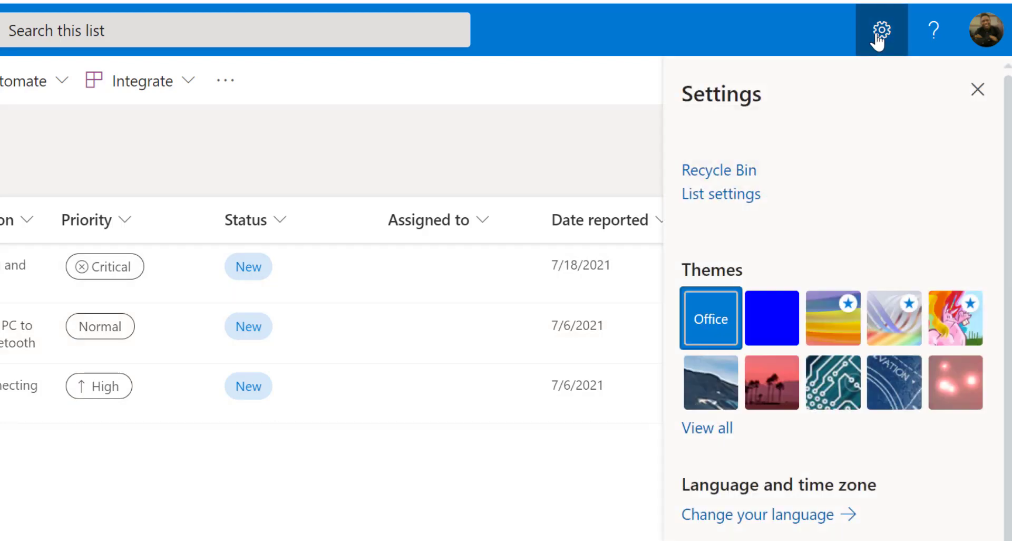
click(741, 199)
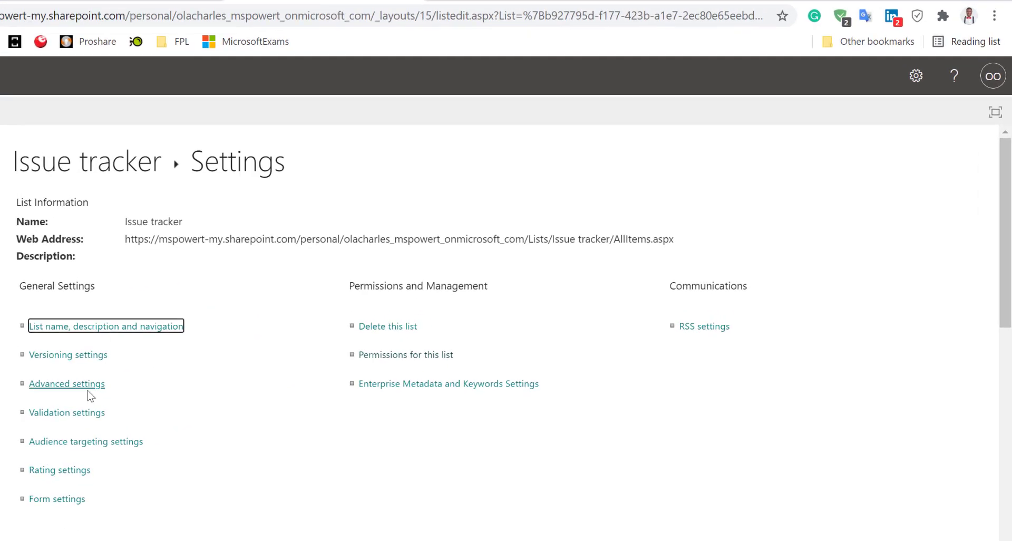
click(866, 37)
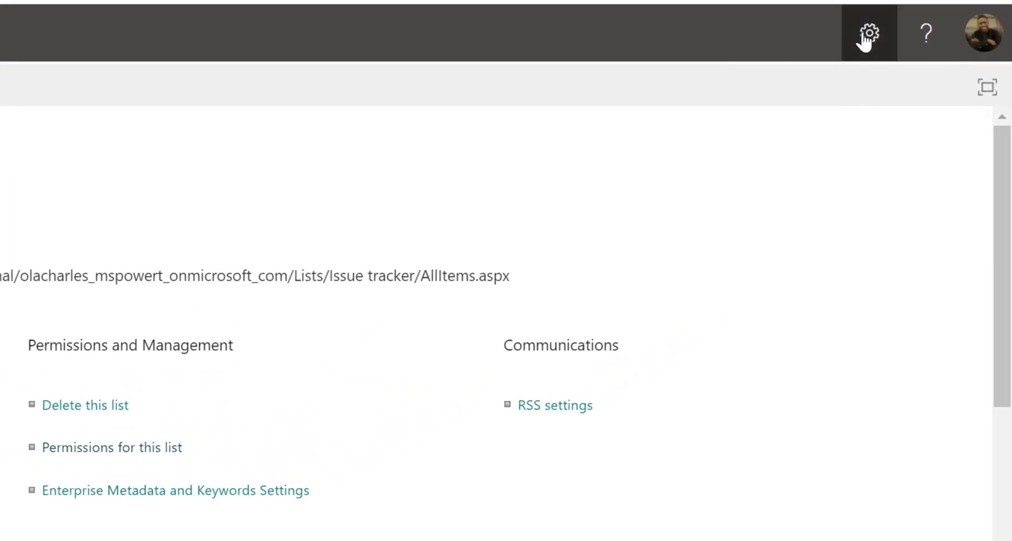
Open the site's Regional Settings and choose the (UTC+01:00) West Central Africa time zone
click(699, 256)
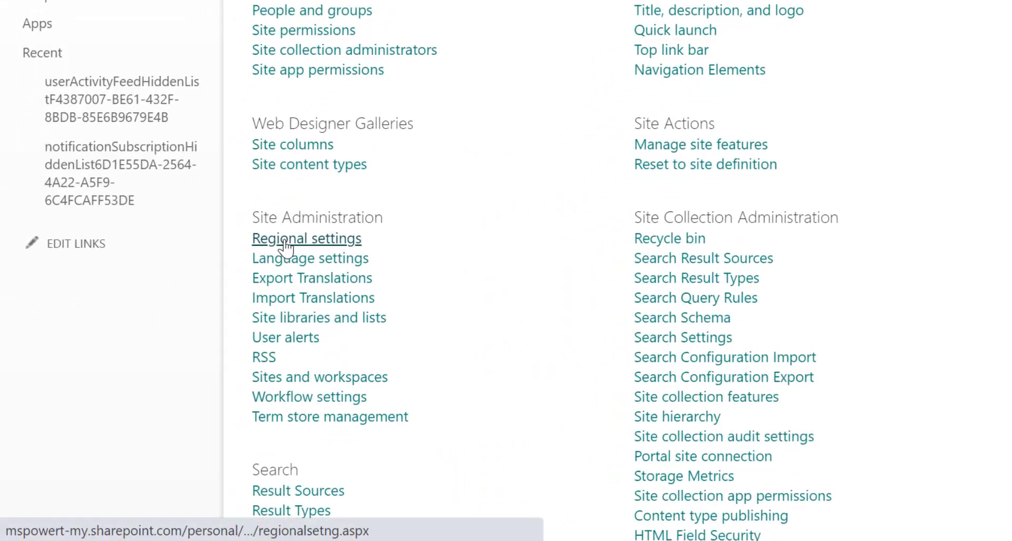
click(285, 243)
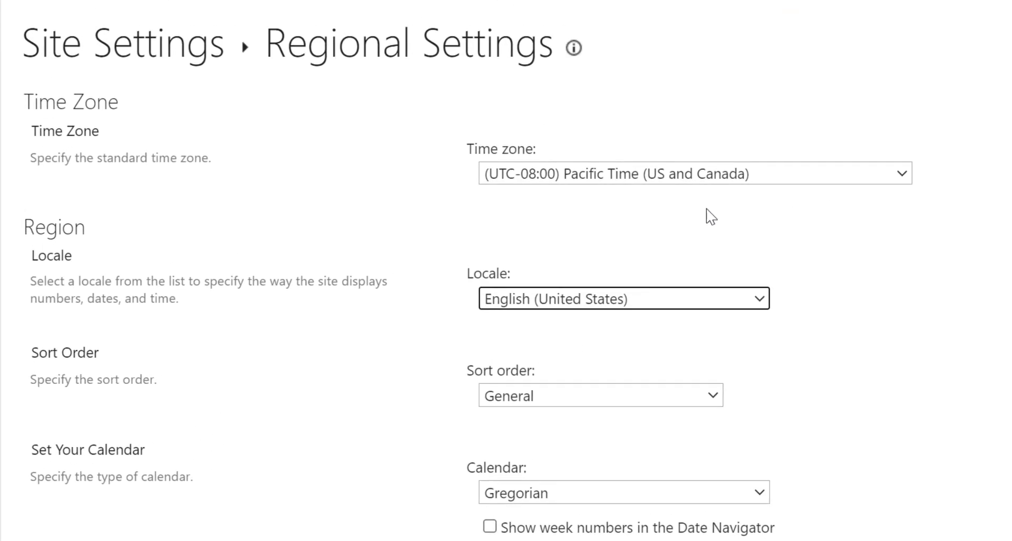
click(665, 184)
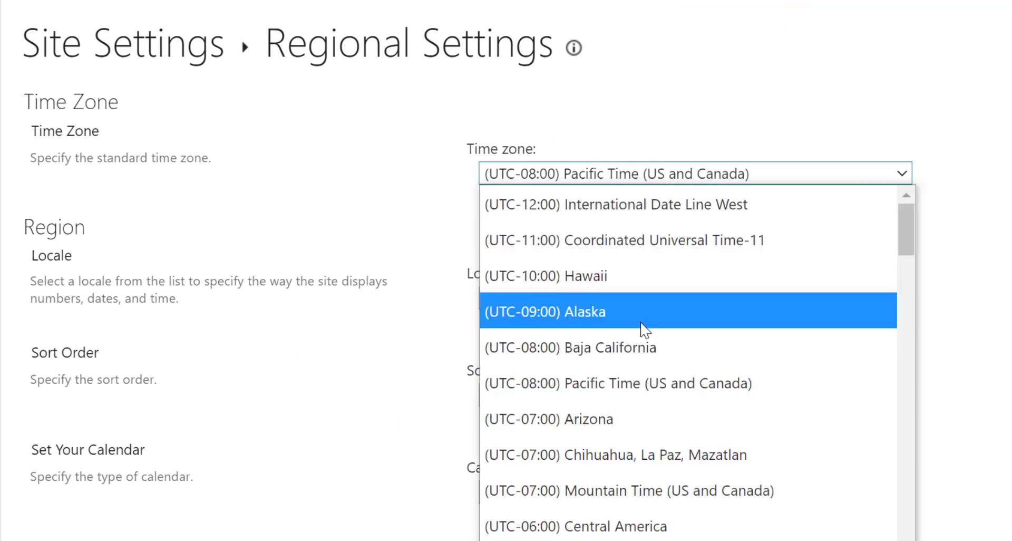
scroll(641, 327, down, 20)
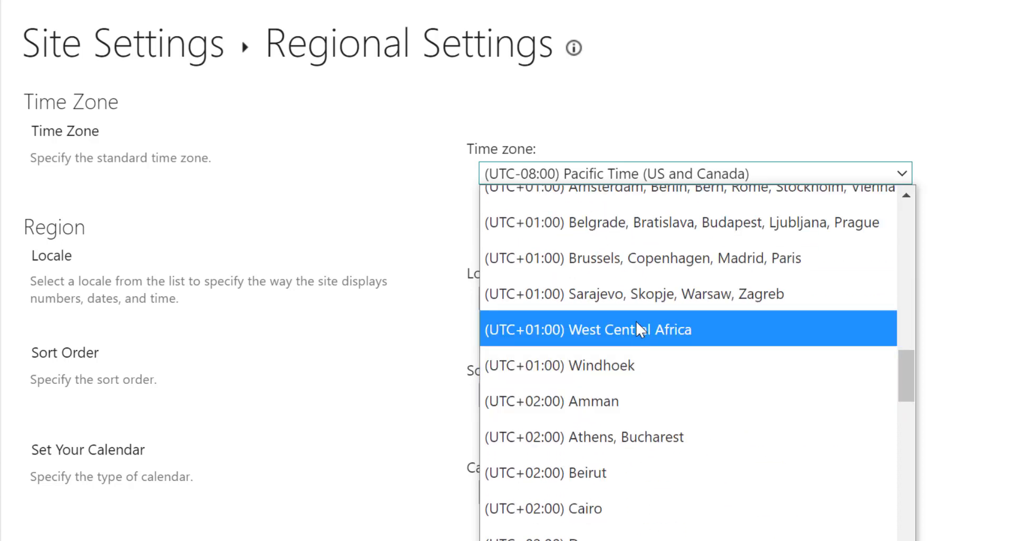
click(637, 325)
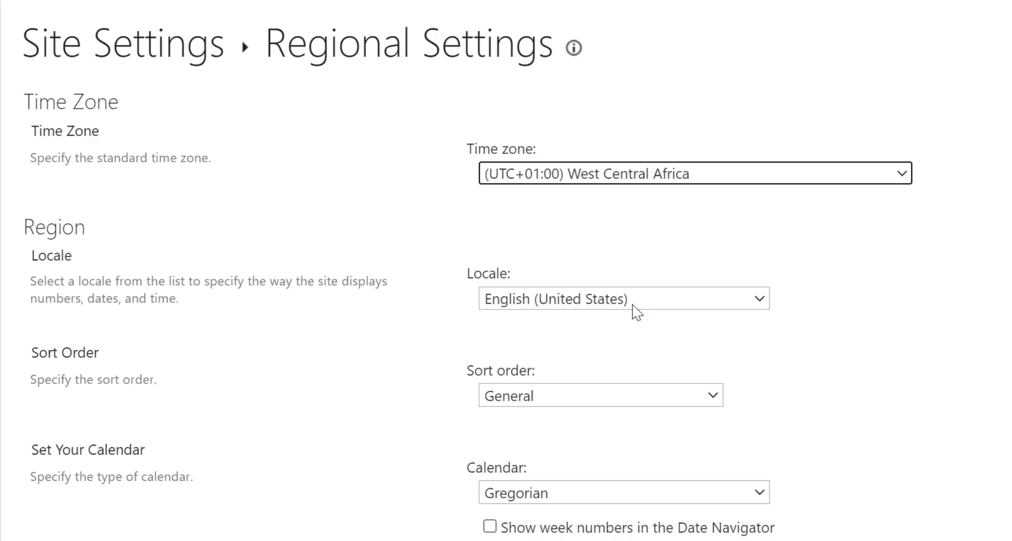
Set the locale to English (United Kingdom) and save the regional settings
click(634, 306)
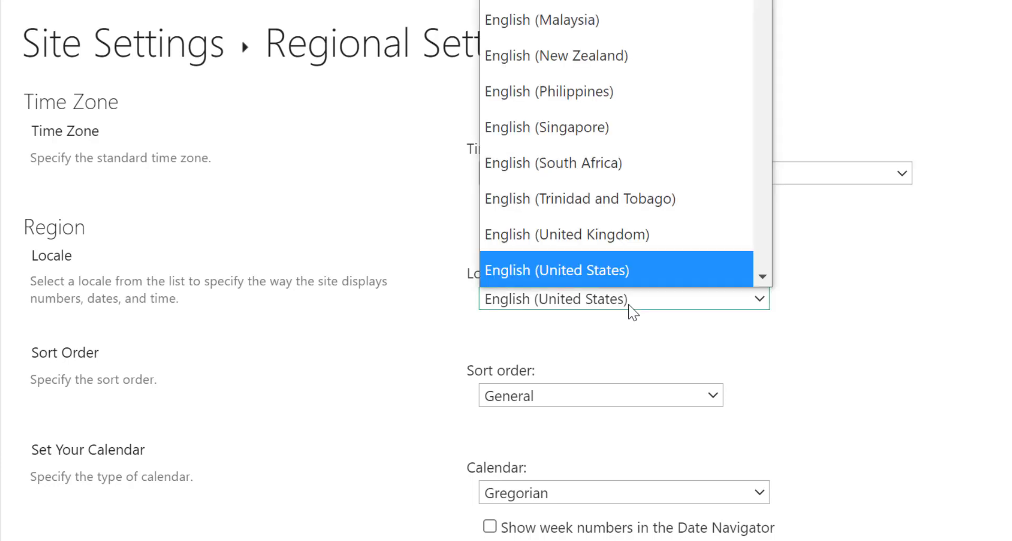
key(Down)
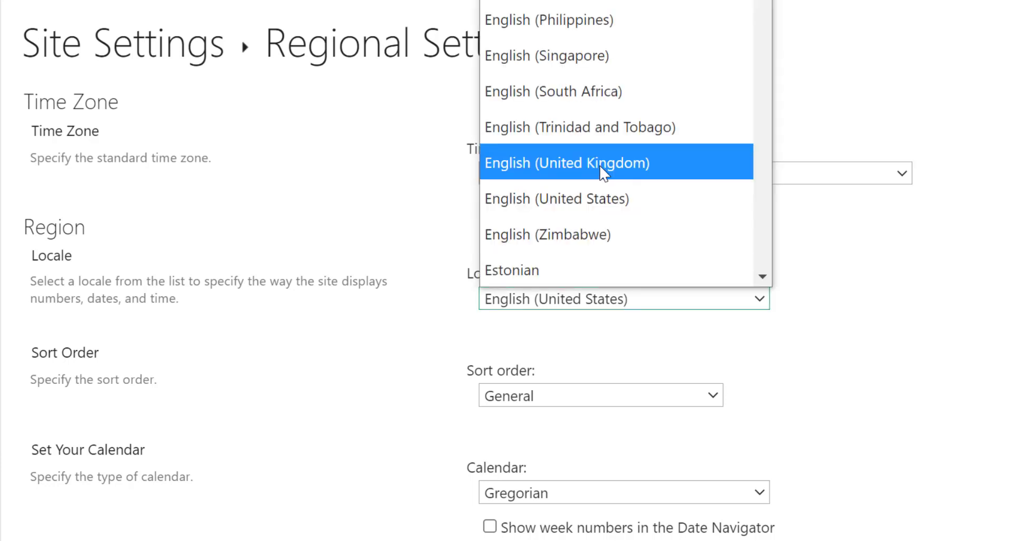
click(603, 174)
scroll(527, 398, down, 4)
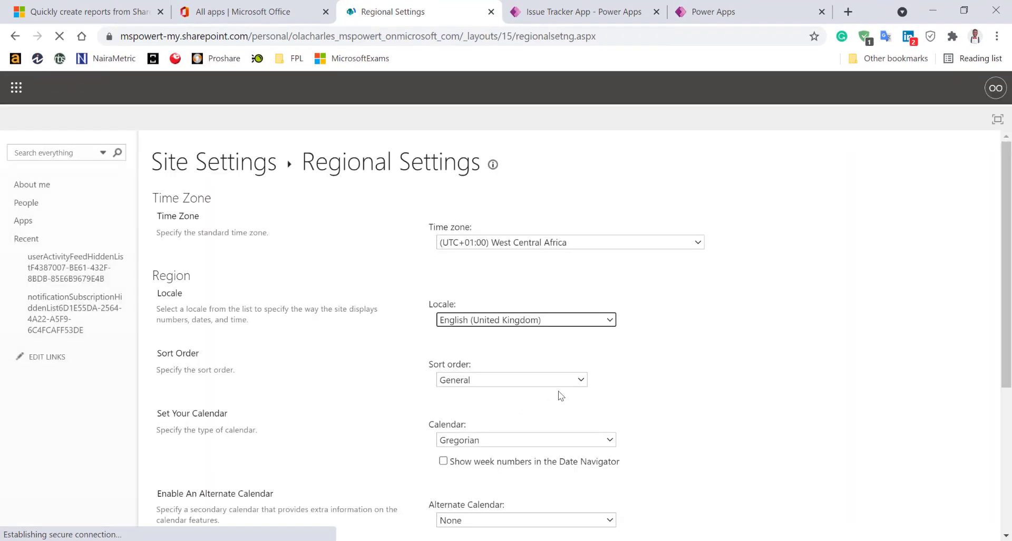
scroll(750, 401, down, 5)
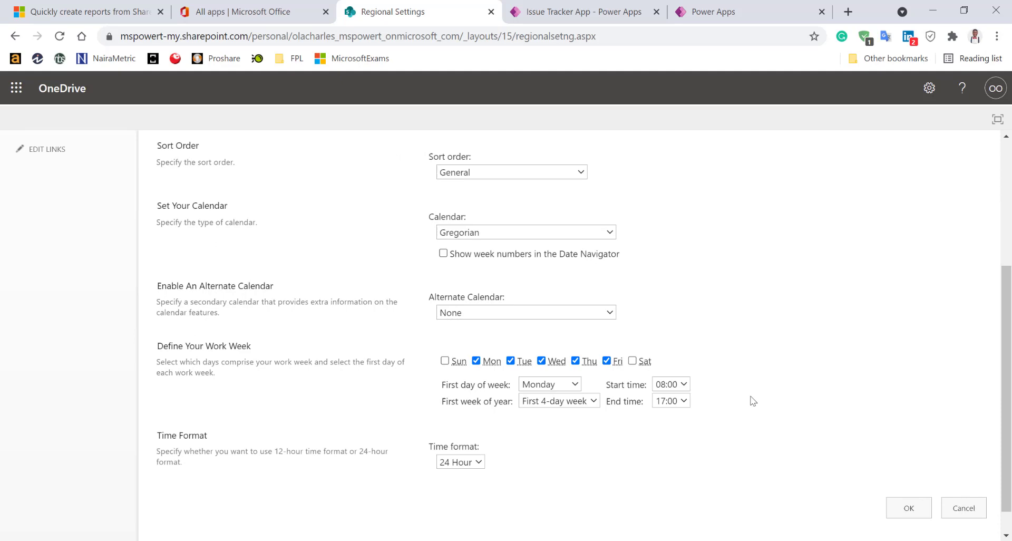
click(909, 477)
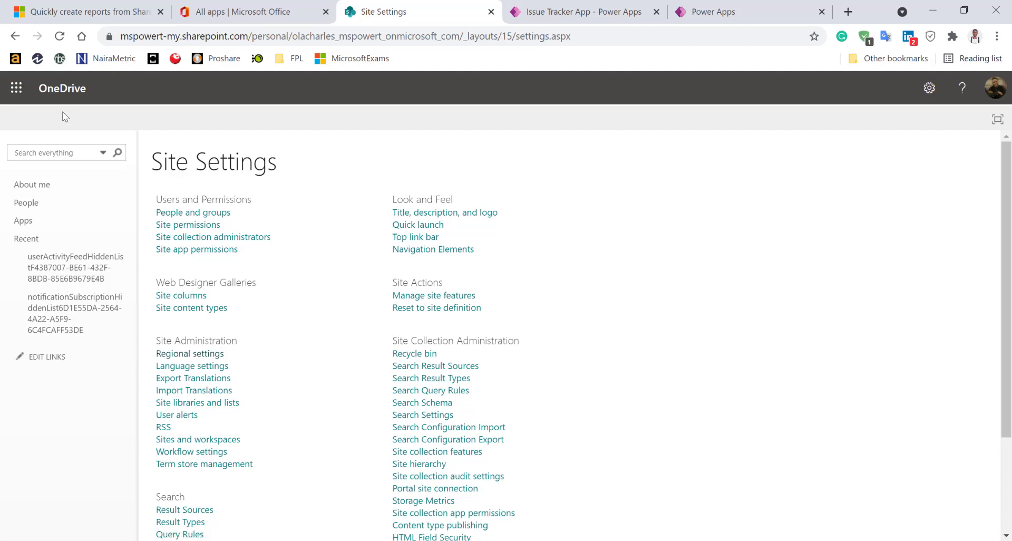
Go back, reach Microsoft Lists through the app launcher, and reopen the Issue tracker list
click(14, 35)
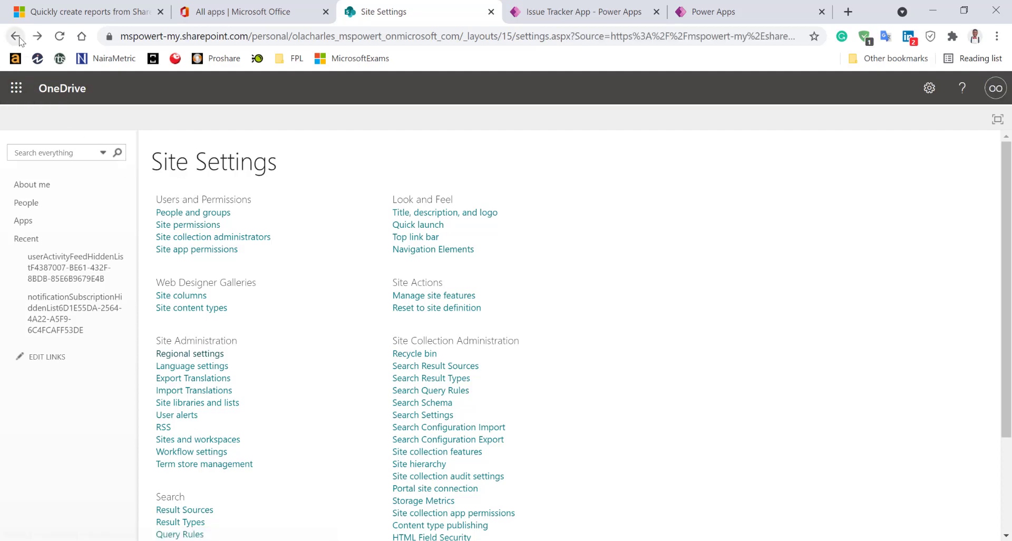
click(16, 88)
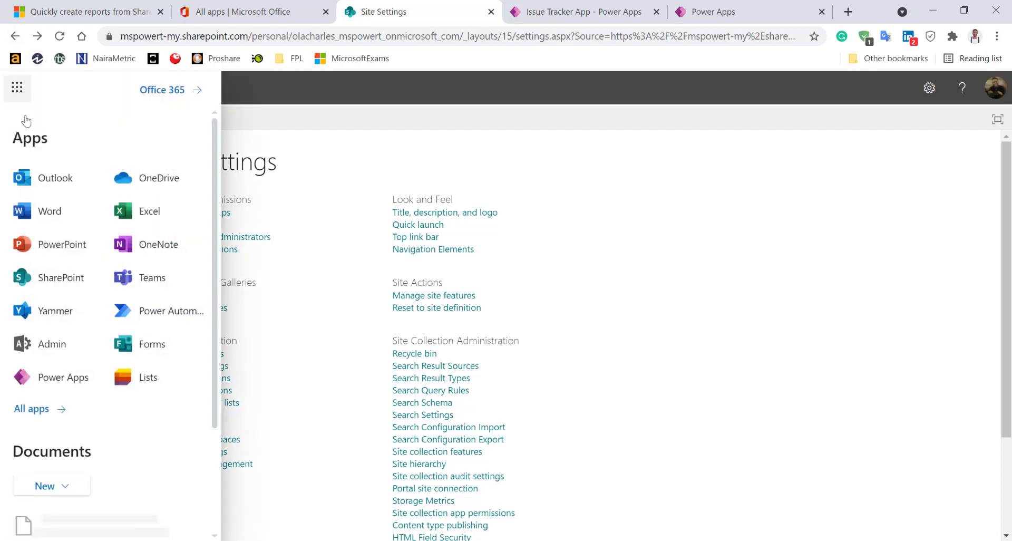
click(136, 384)
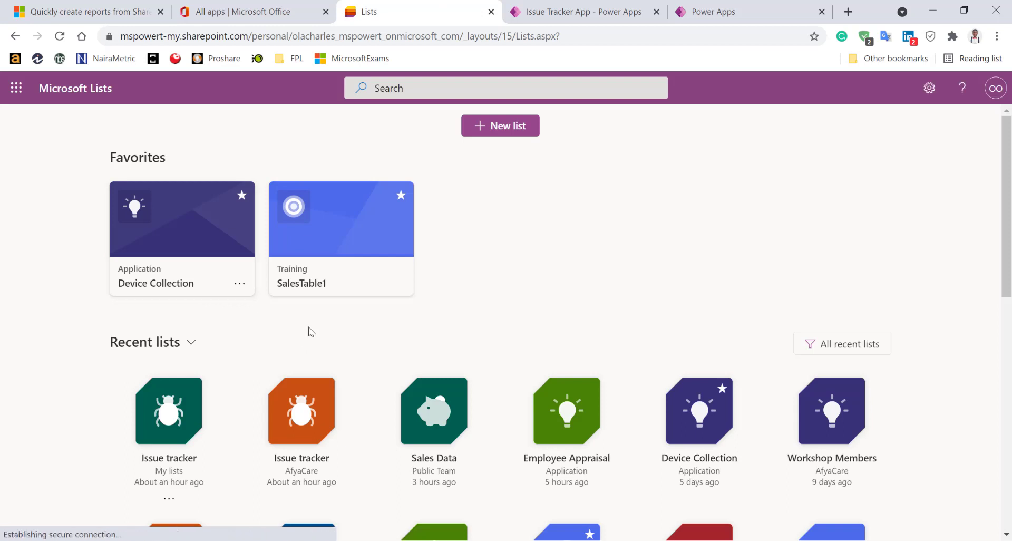
scroll(334, 327, down, 1)
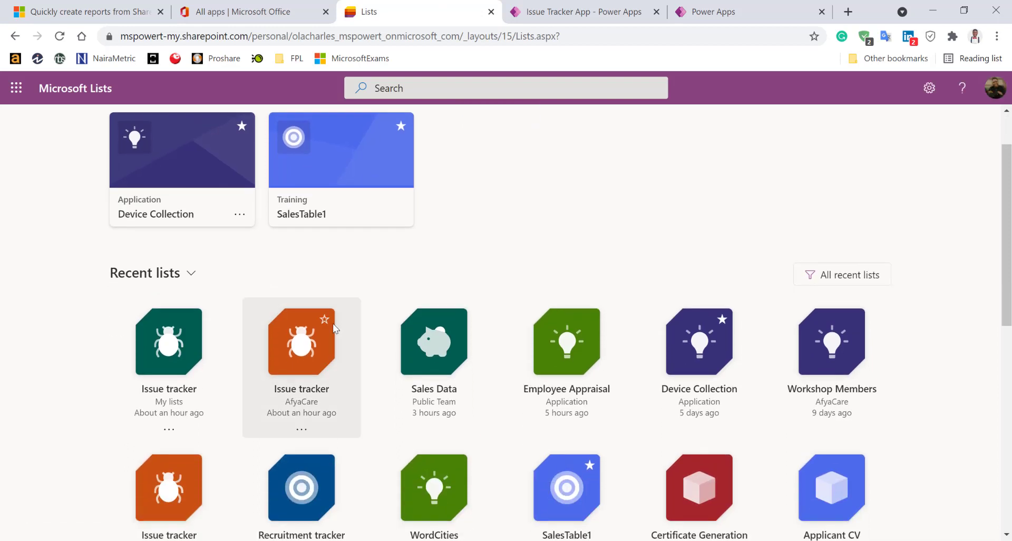
click(168, 347)
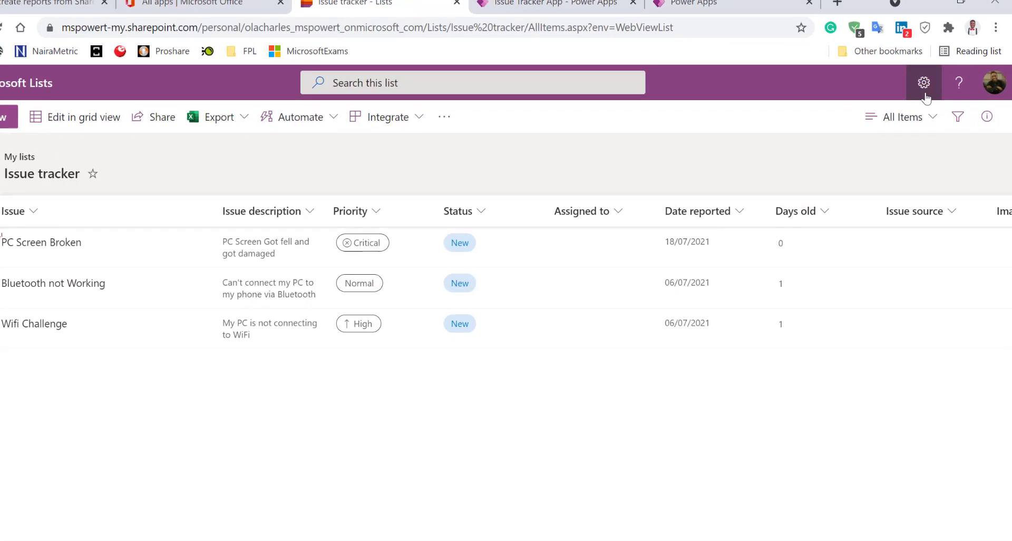
Open the list's full settings page and start editing the Days old column
click(925, 89)
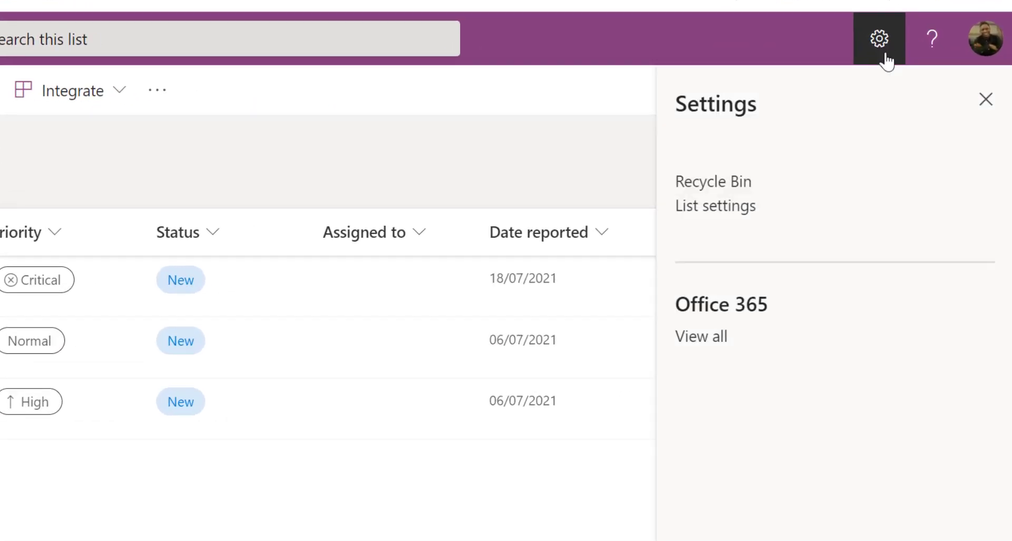
click(743, 211)
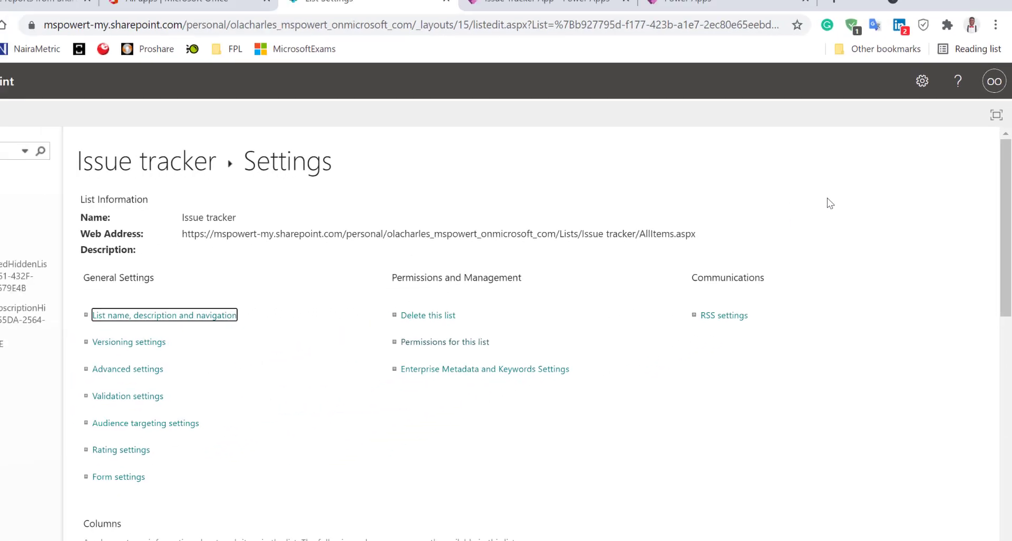
scroll(396, 345, down, 6)
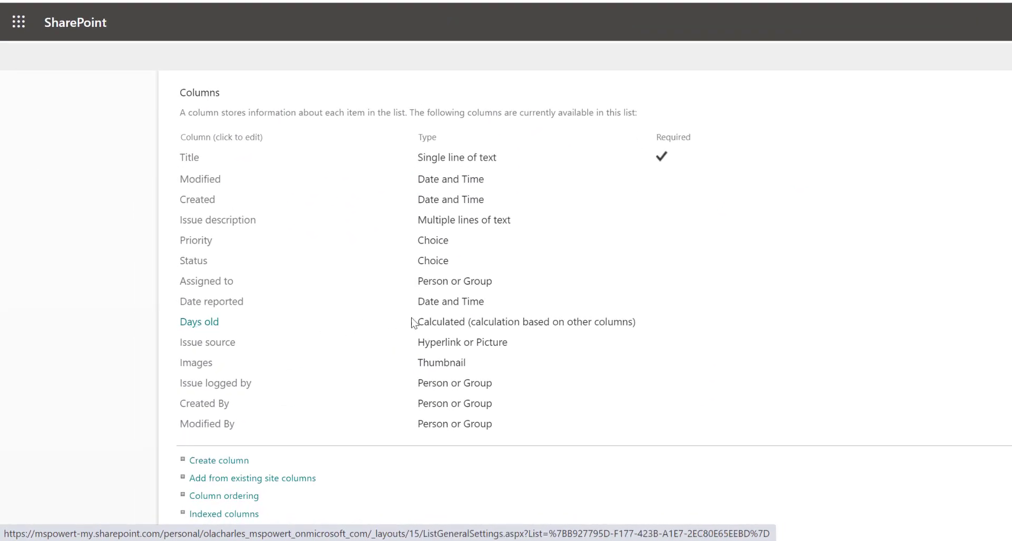
click(186, 323)
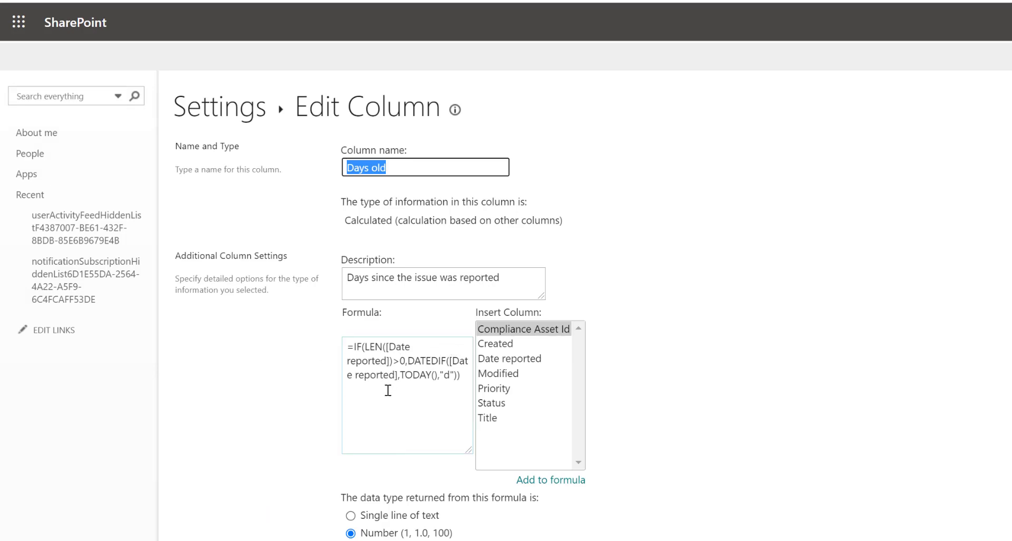
scroll(388, 390, down, 2)
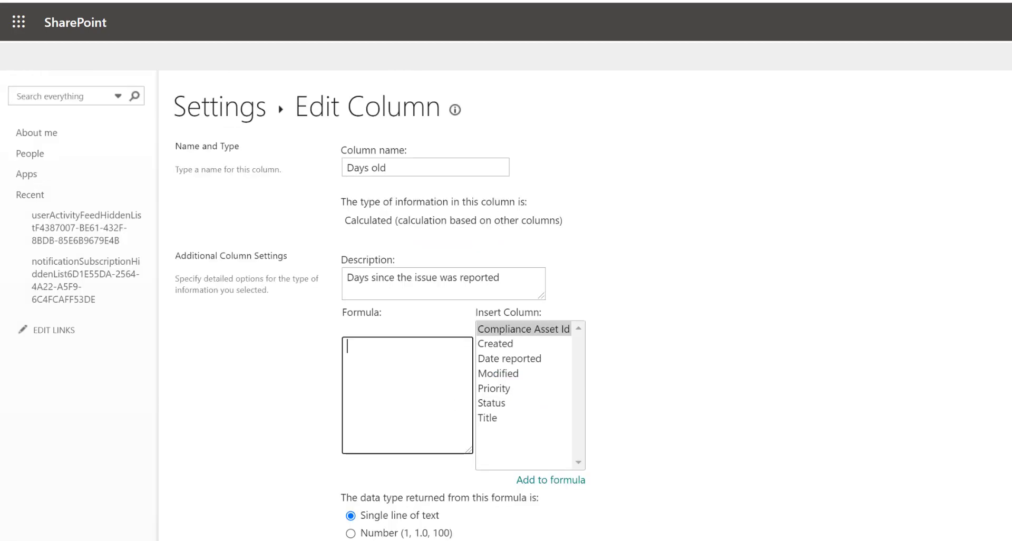
scroll(415, 269, down, 2)
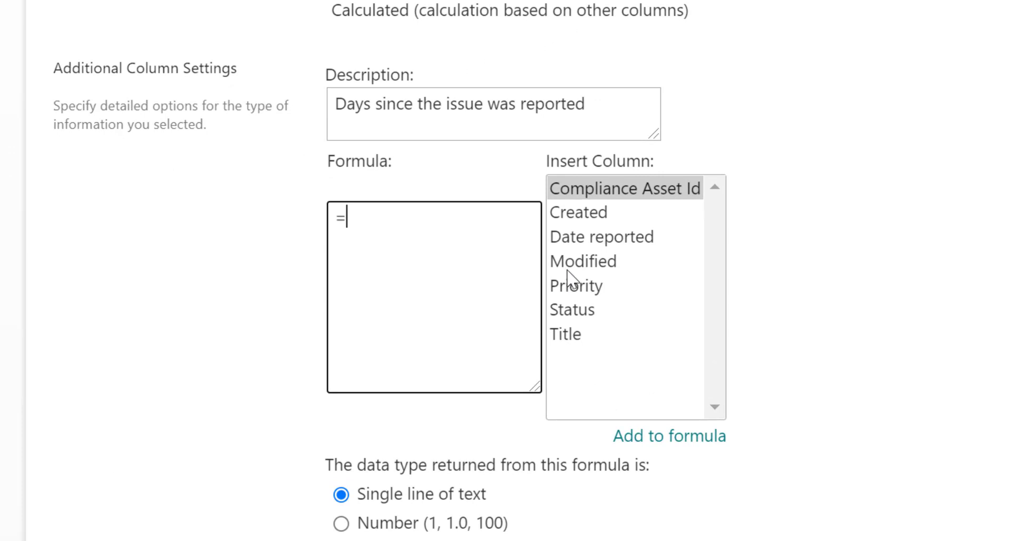
Enter =DATEDIF([Date reported],today(),"d") & " " & "days" as single line of text and save
text(DATEDIF)
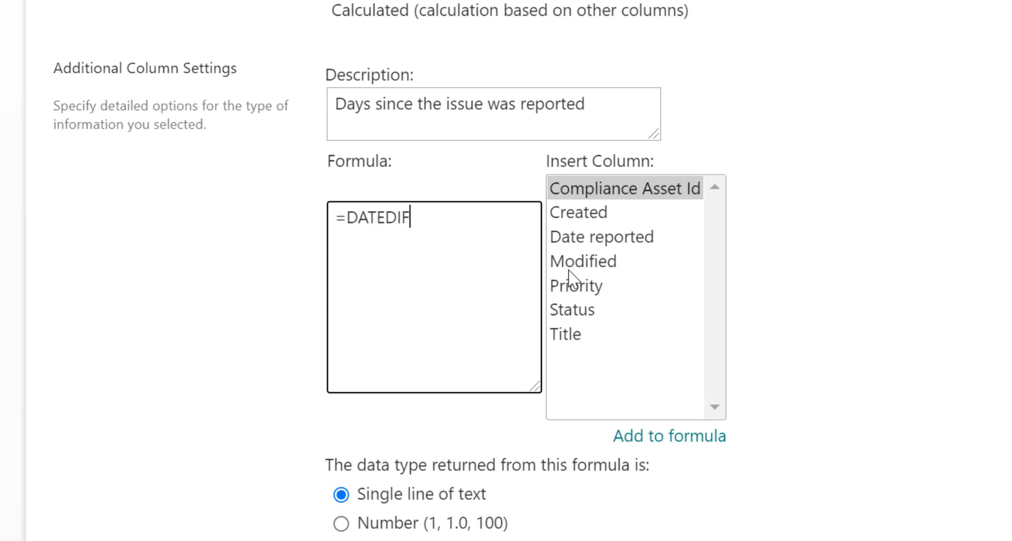
text(()
double_click(654, 238)
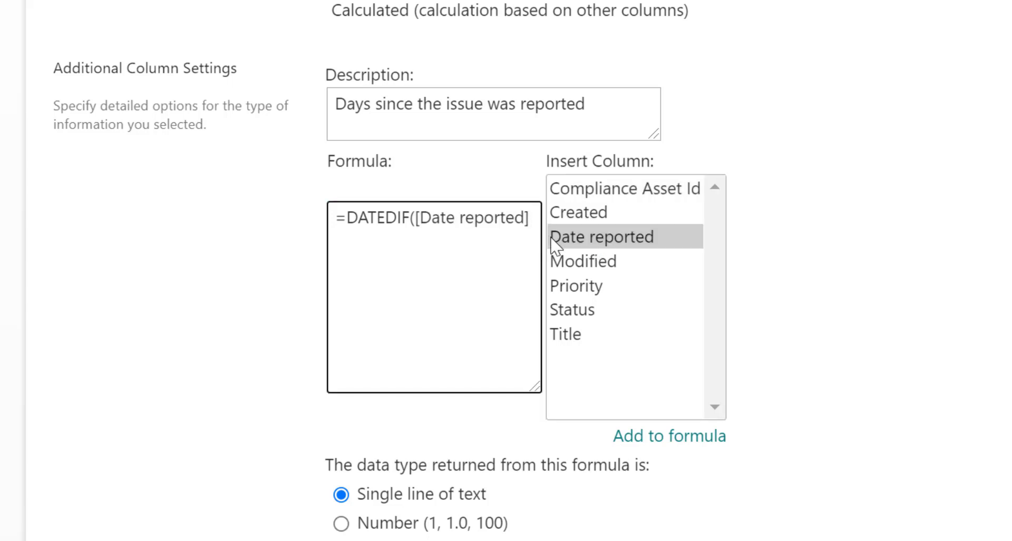
text(,today)
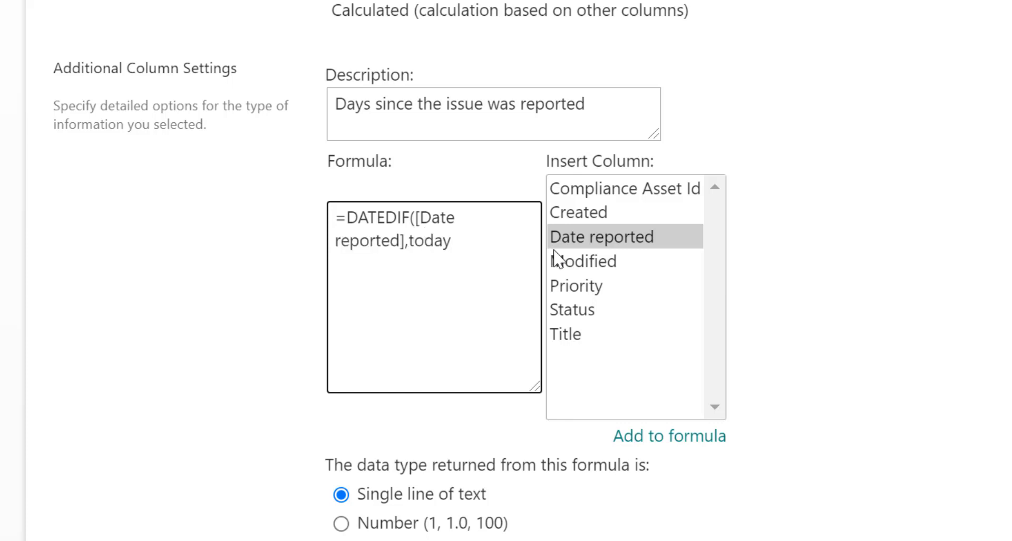
text((),)
text("d") & " " &)
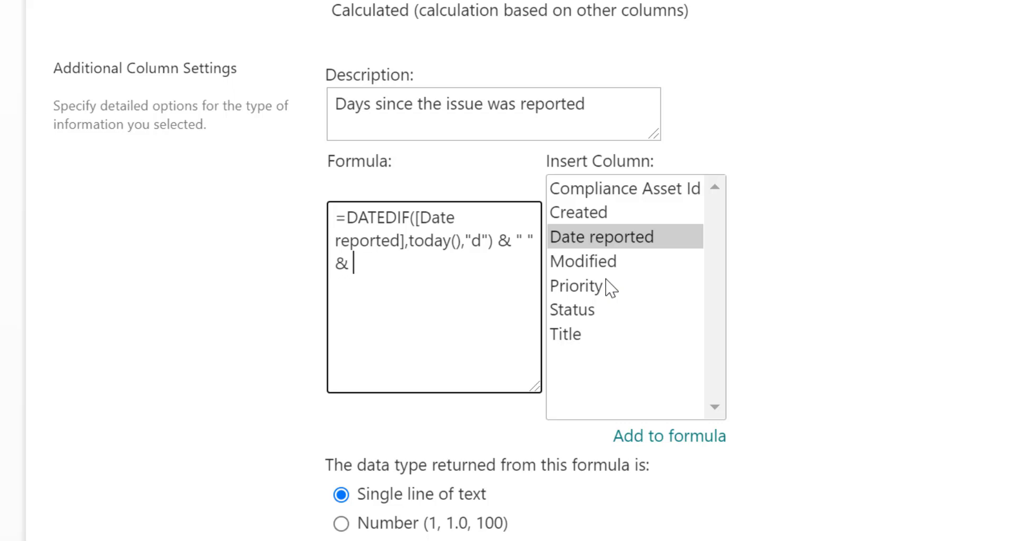
text( "days")
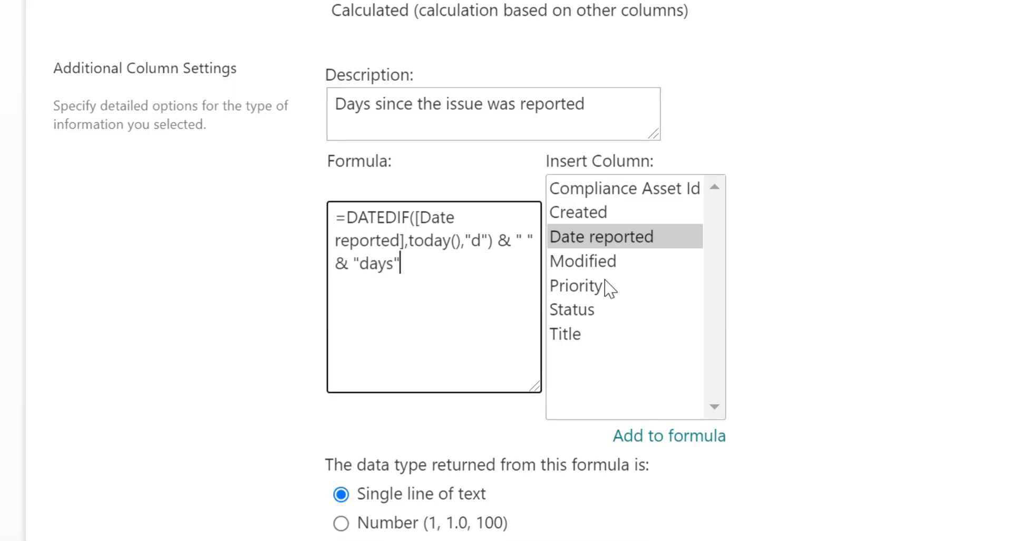
scroll(678, 229, down, 3)
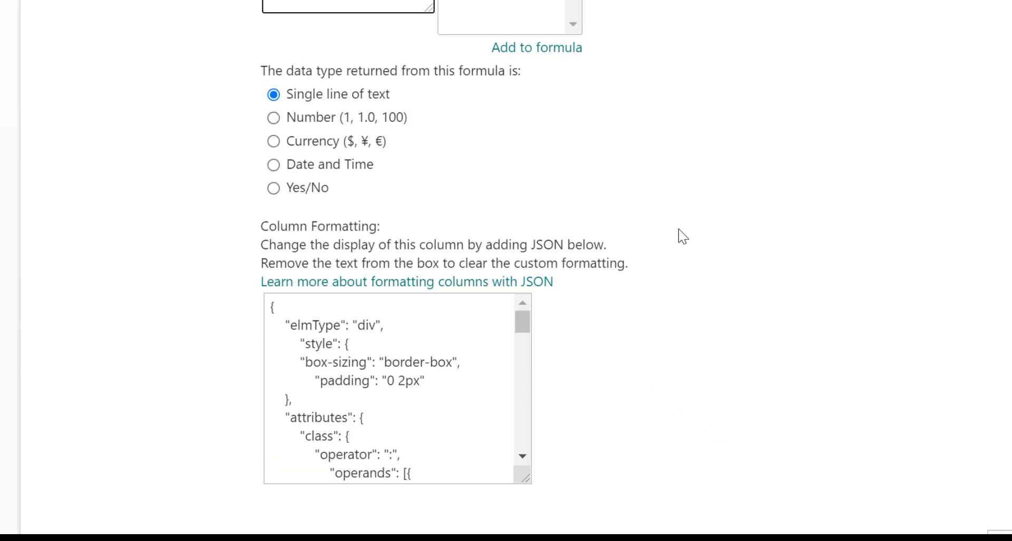
click(313, 109)
click(308, 84)
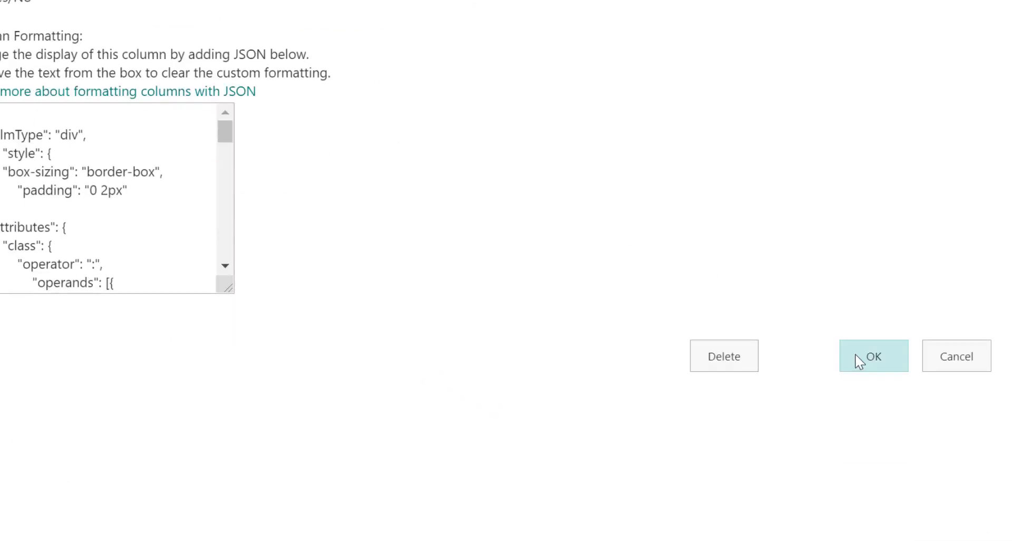
click(869, 356)
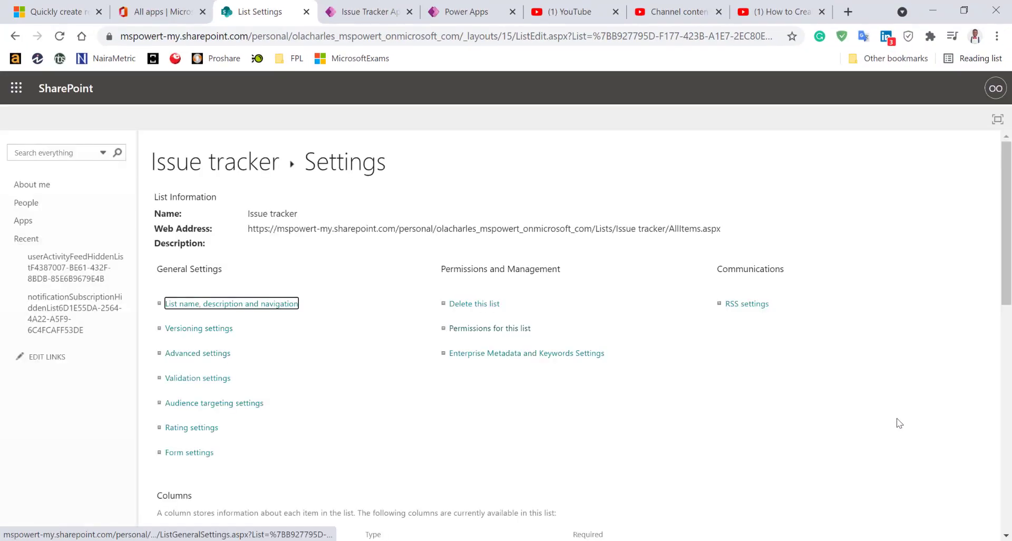
View the Issue tracker items to check Days old values, then return to the Power Apps tab
scroll(201, 176, down, 1)
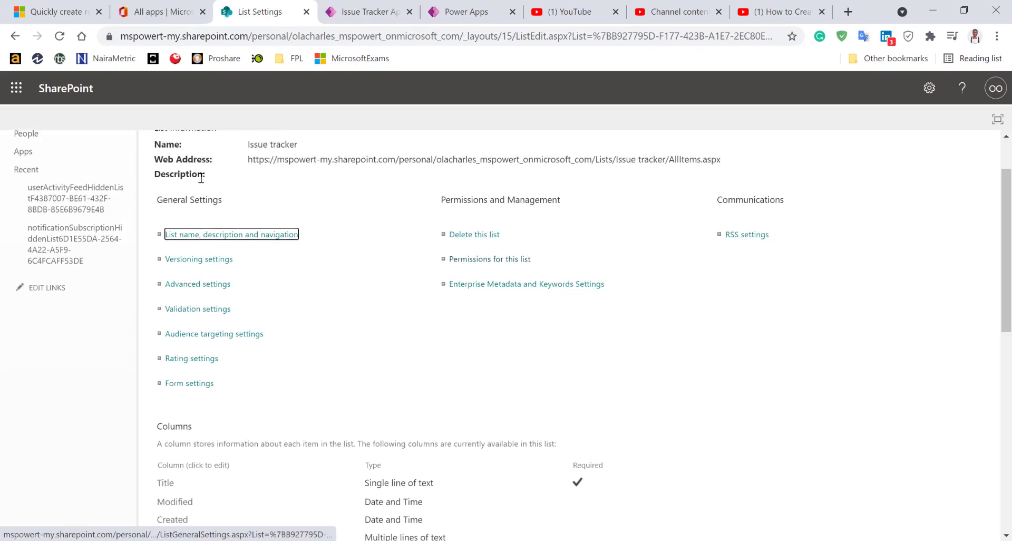
scroll(202, 182, up, 1)
click(196, 165)
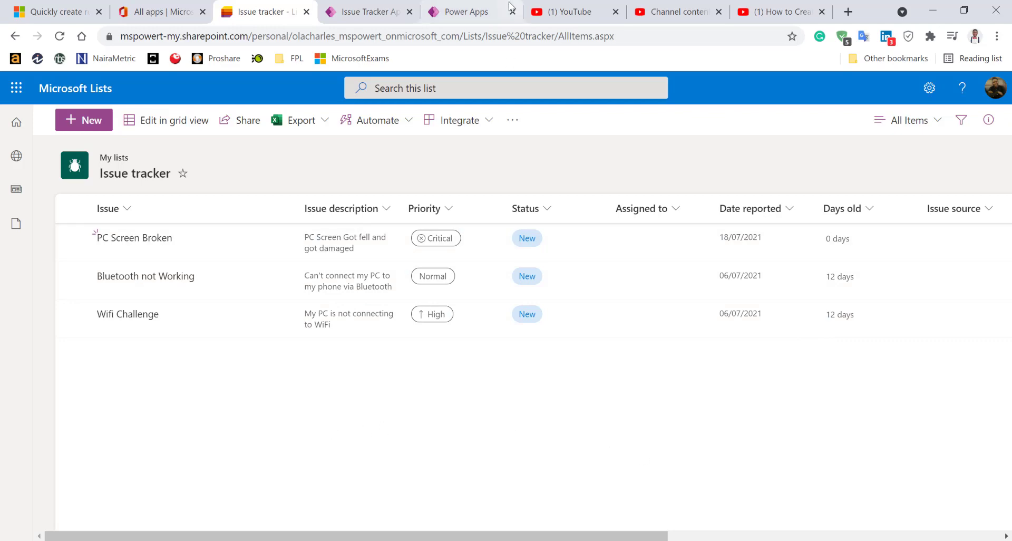
click(359, 14)
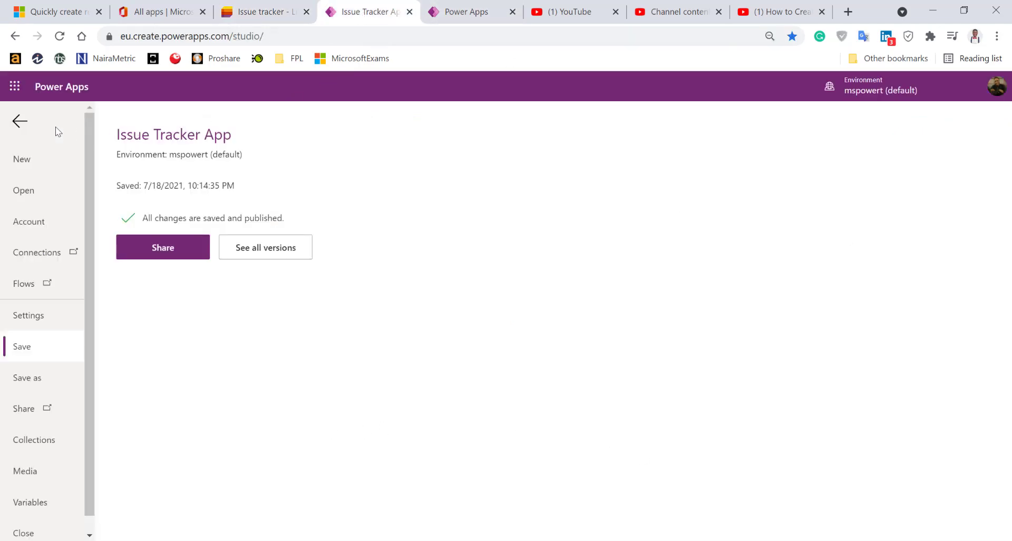
Return to the Power Apps Studio editor and select the issue gallery on BrowseScreen1
click(19, 121)
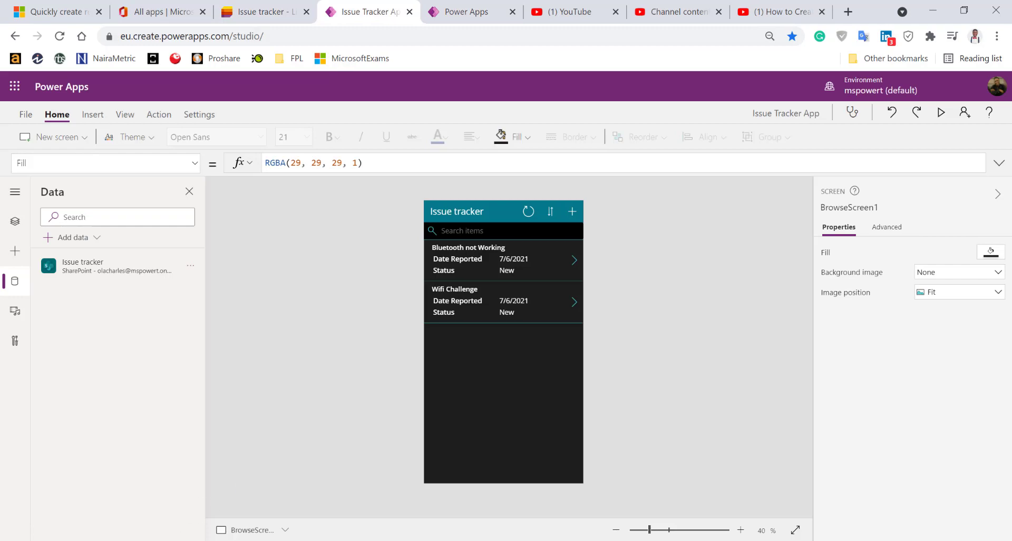
click(223, 499)
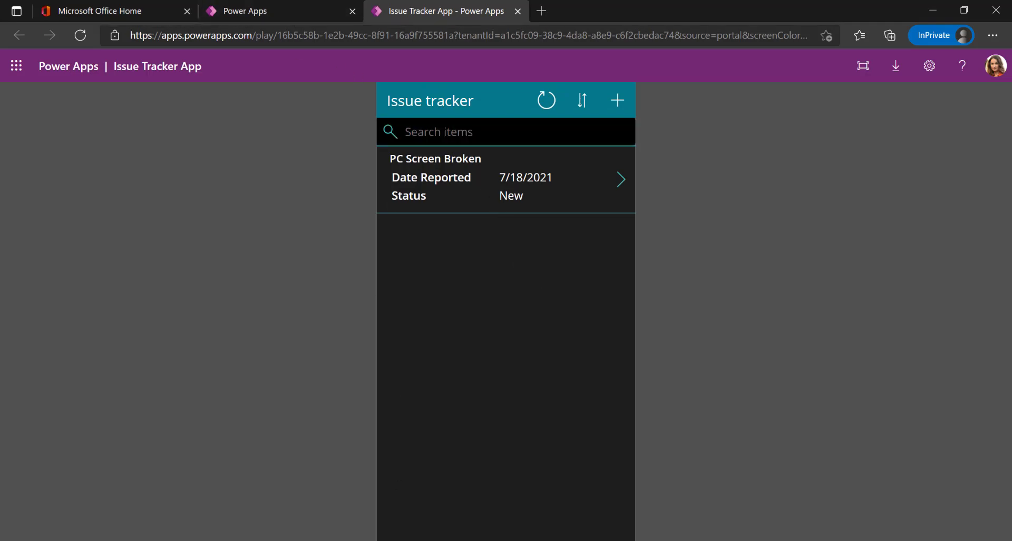
click(274, 540)
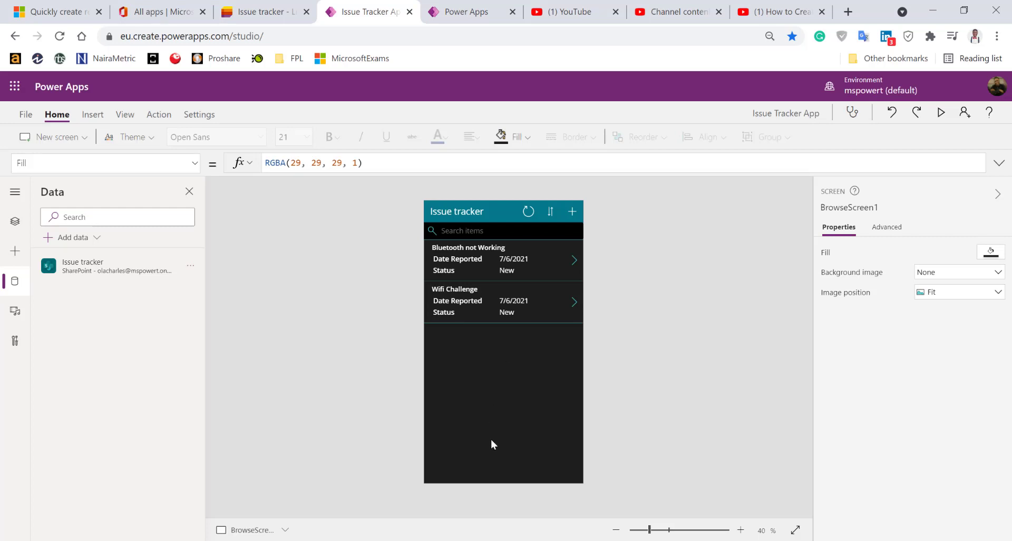
click(530, 466)
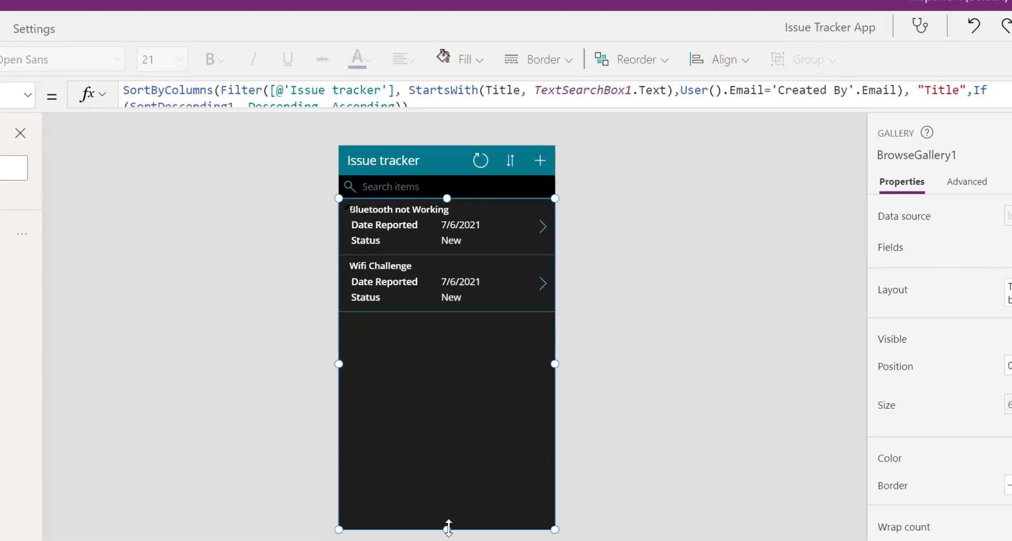
Raise the gallery's bottom edge, then select the Issue tracker title label and teal header bar
drag(446, 528, 447, 504)
click(718, 337)
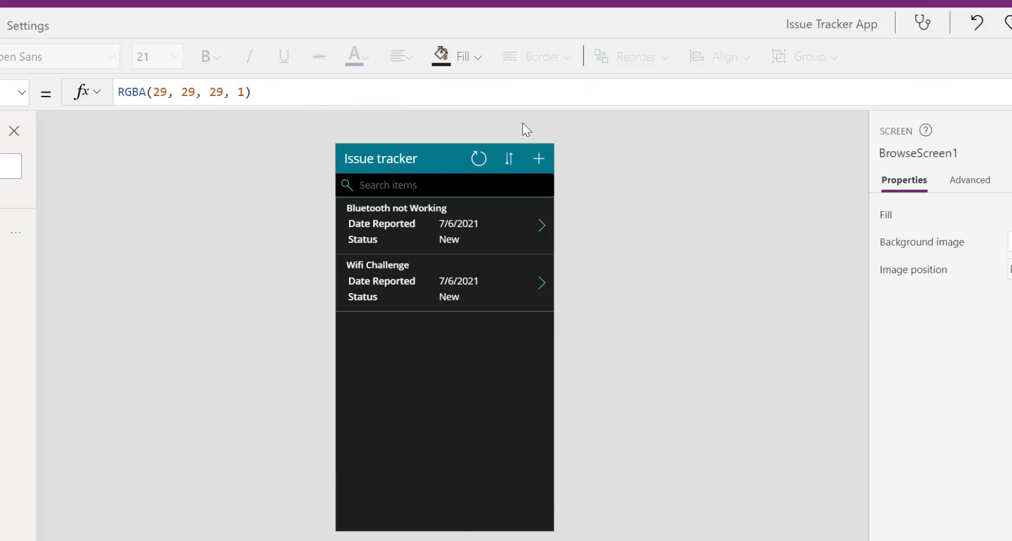
click(455, 151)
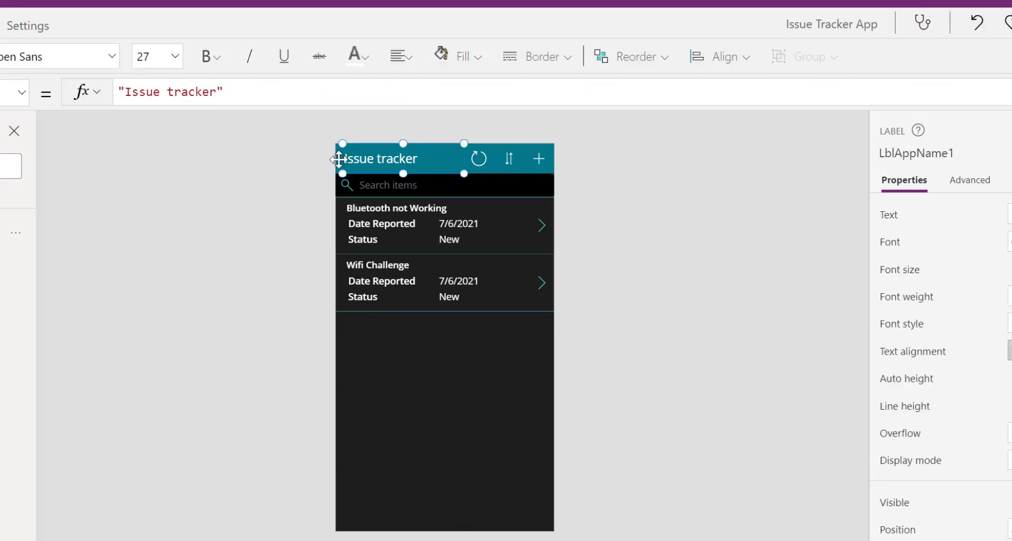
scroll(348, 218, up, 1)
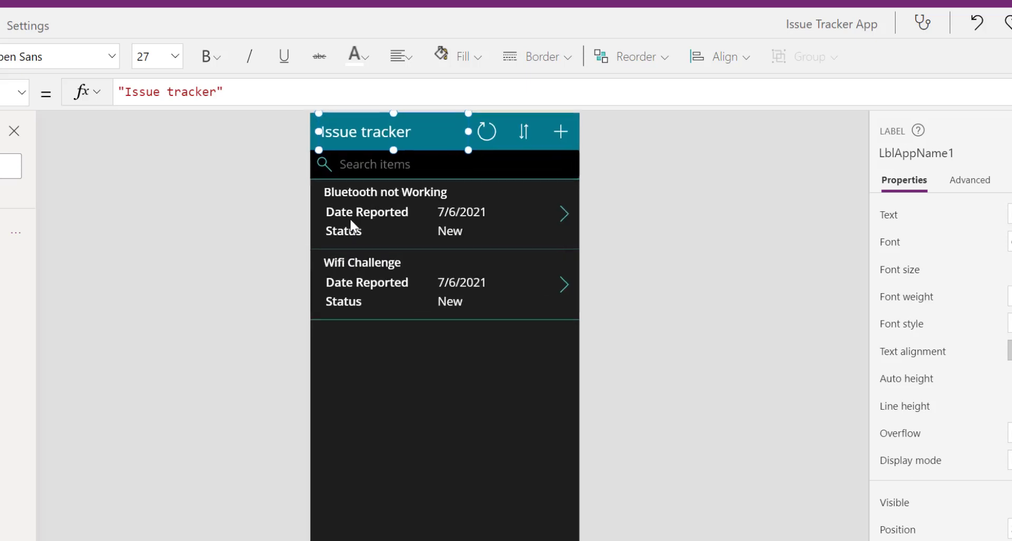
click(309, 137)
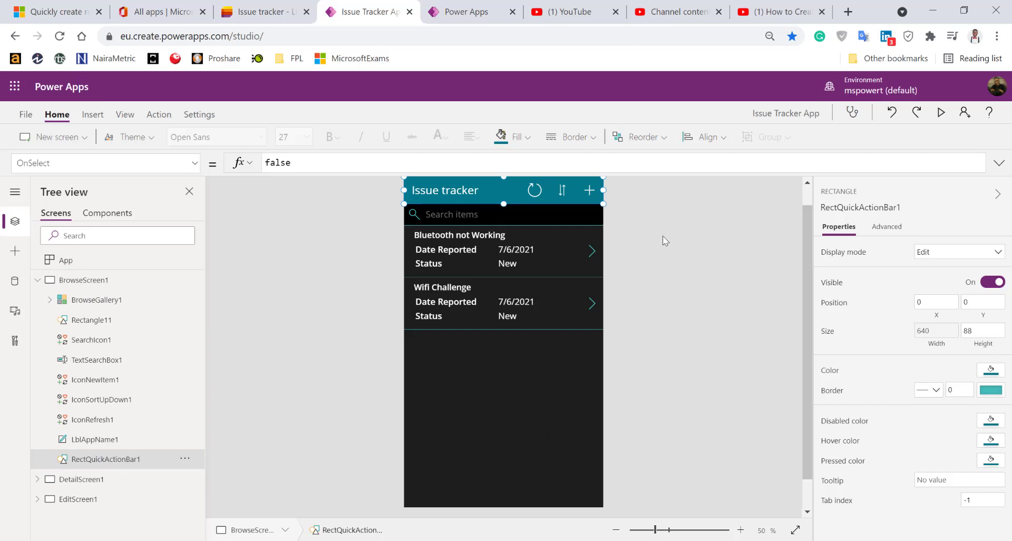
Duplicate the teal header bar (RectQuickActionBar1) and move the copy to the browse screen's bottom edge
drag(589, 197, 586, 252)
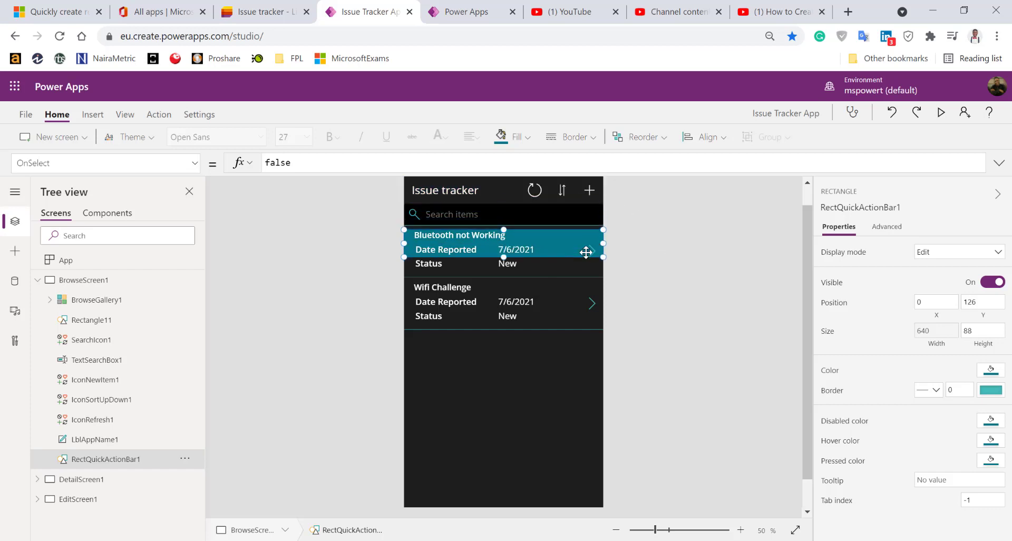
key(ctrl+z)
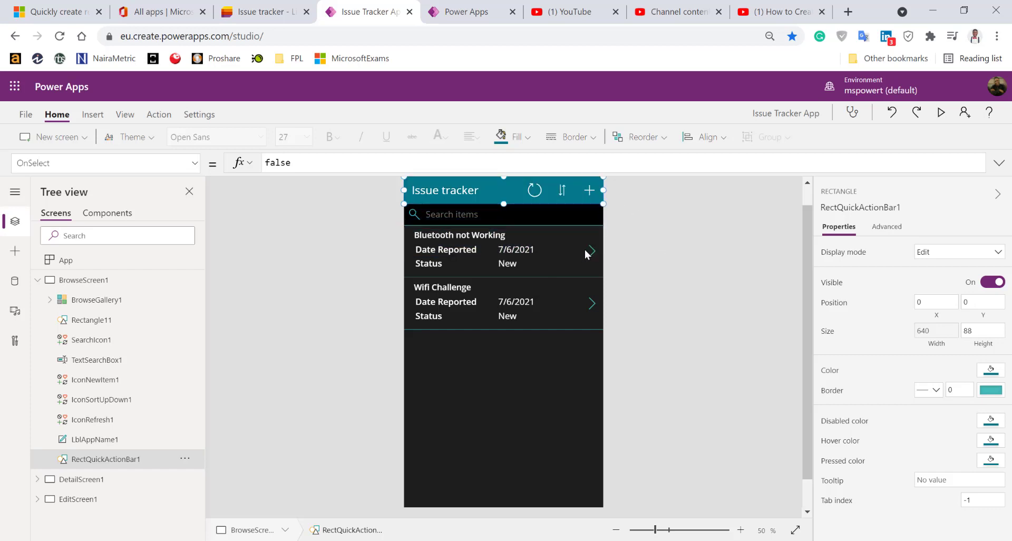
key(ctrl+c)
key(ctrl+v)
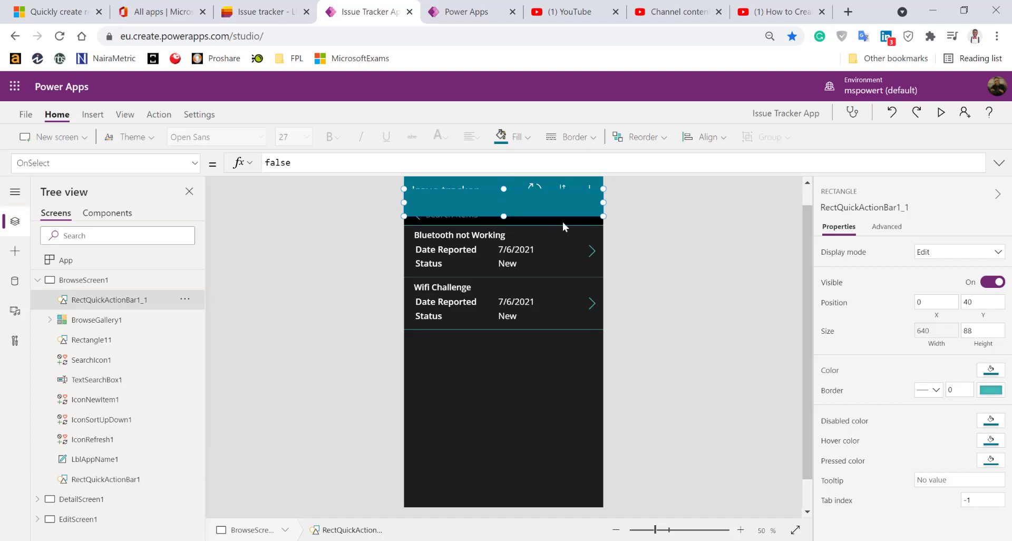
drag(524, 203, 551, 492)
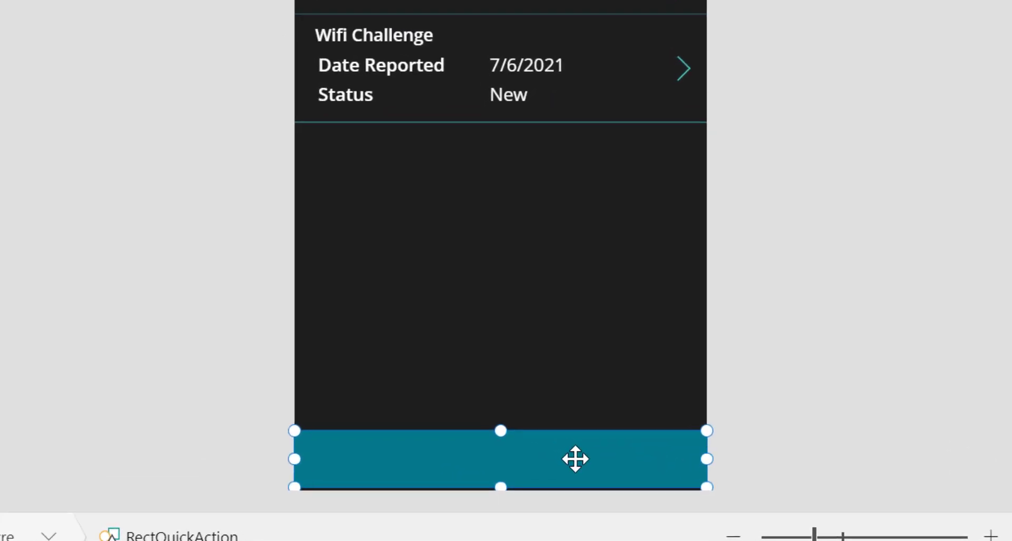
drag(576, 459, 577, 455)
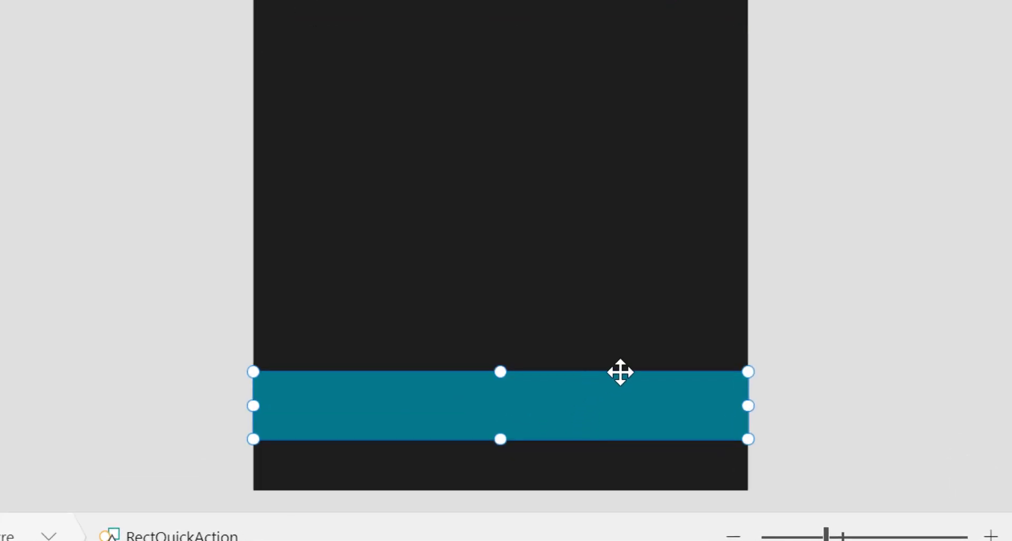
scroll(865, 301, down, 1)
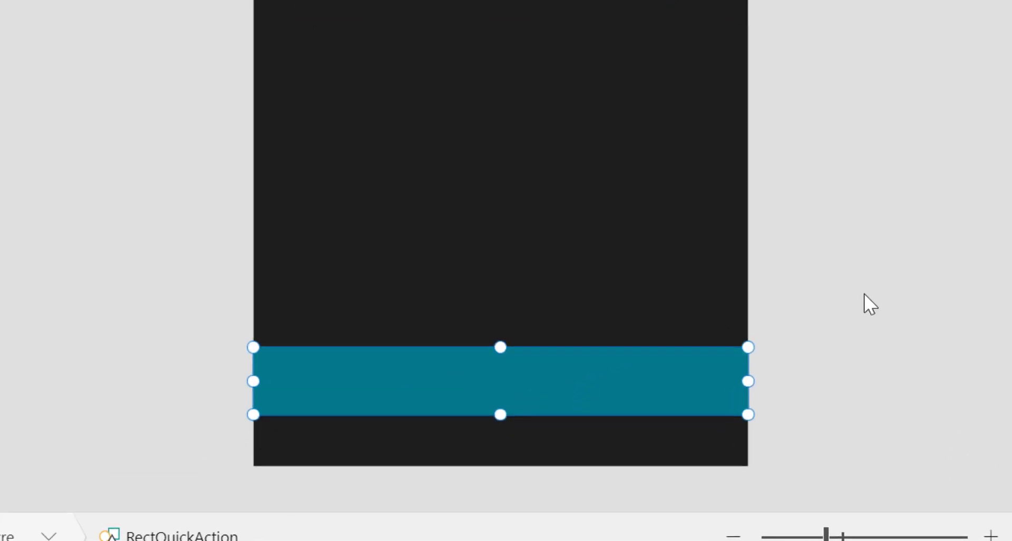
drag(546, 409, 548, 439)
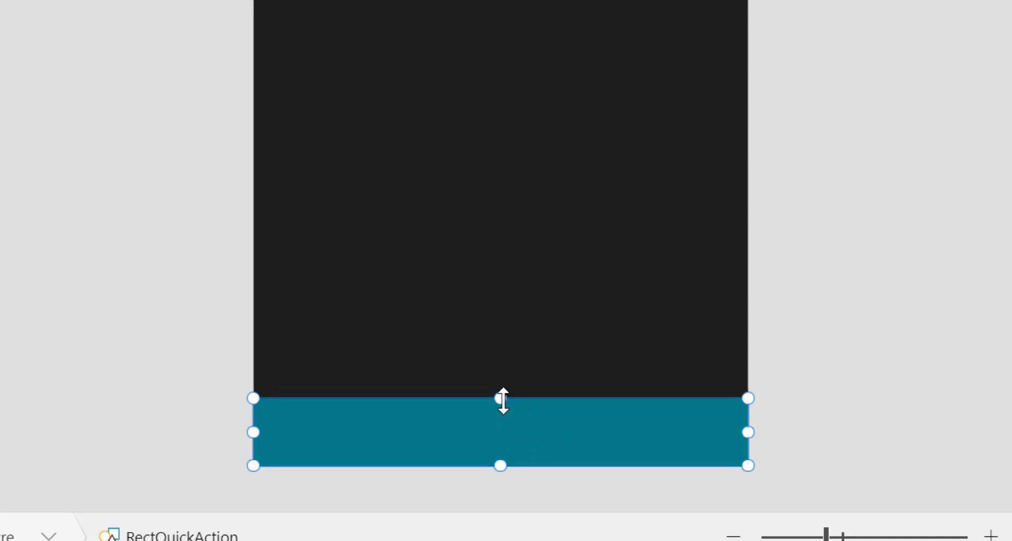
Thin the bottom bar from its top edge and extend the issue gallery down to meet it
drag(501, 398, 501, 409)
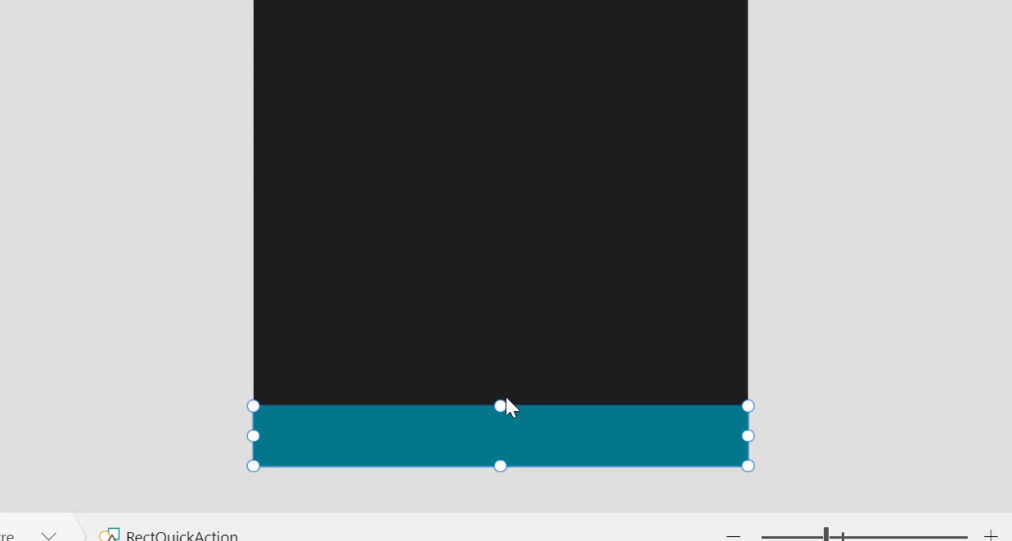
drag(501, 406, 501, 416)
click(548, 375)
click(859, 379)
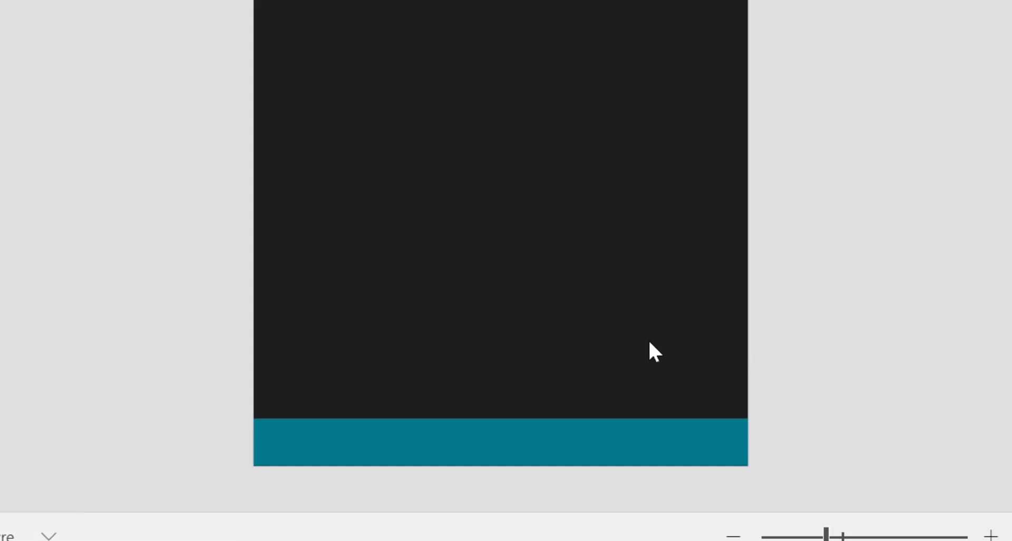
ctrl+scroll(722, 297, down, 2)
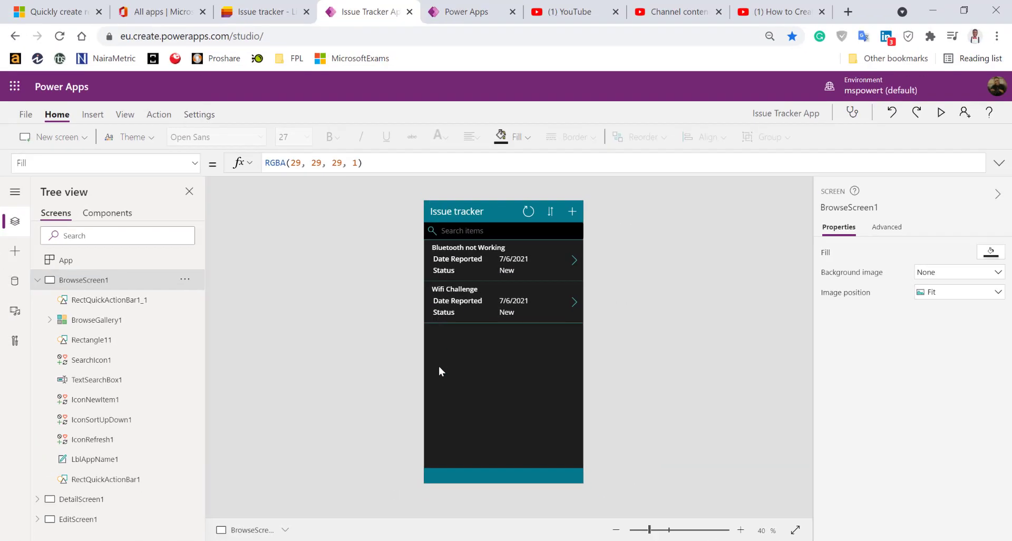
Insert an Add icon and move it to the centre of the teal footer bar
click(439, 371)
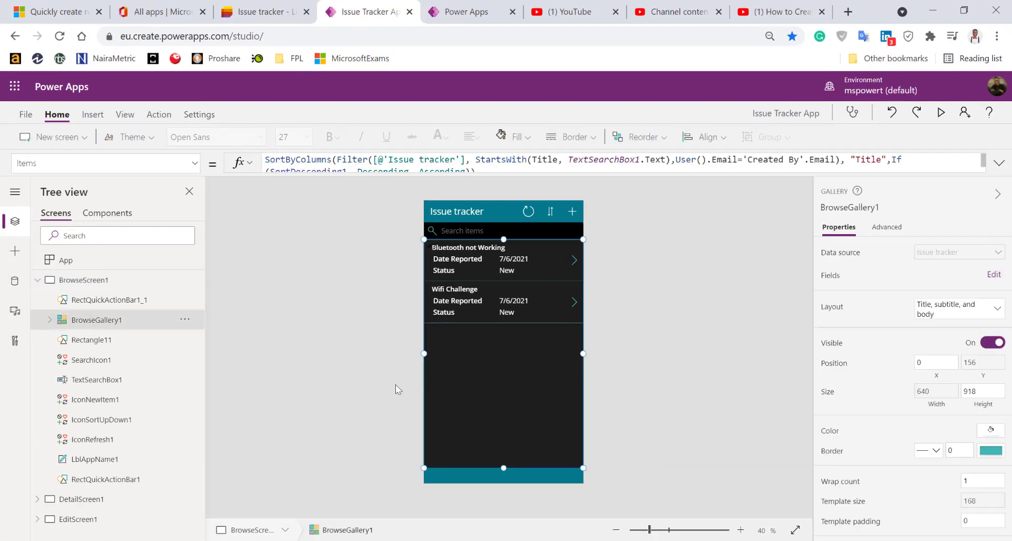
click(310, 321)
click(93, 116)
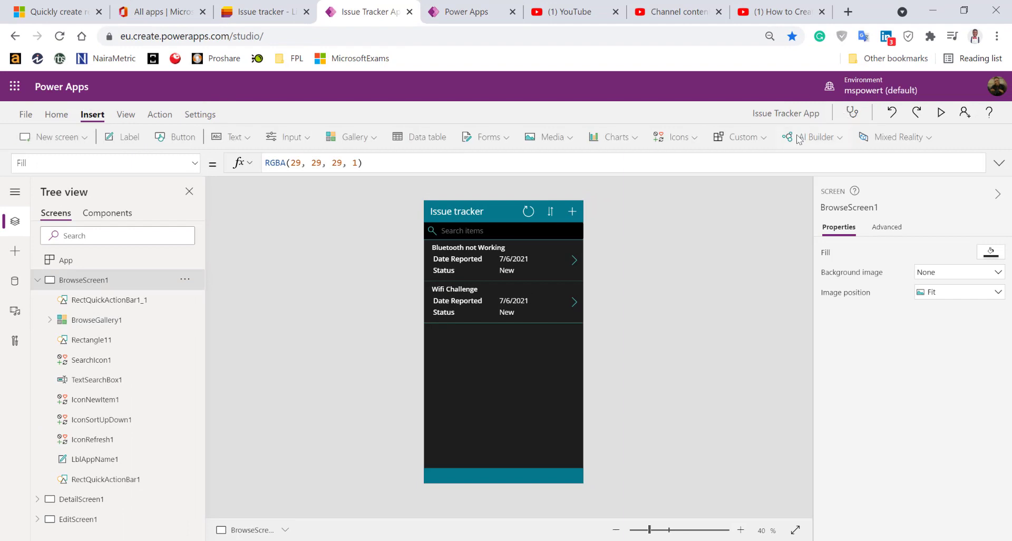
click(674, 137)
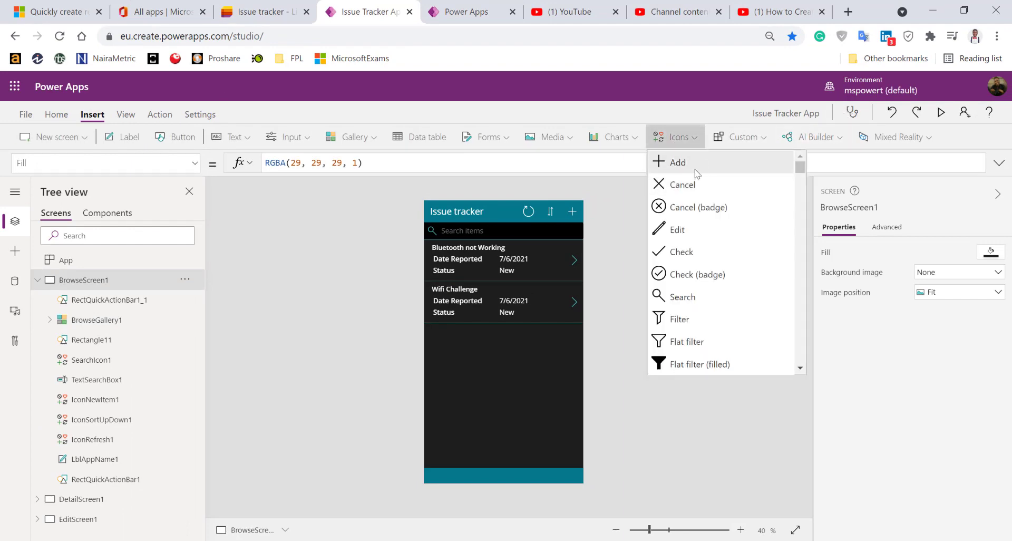
click(675, 163)
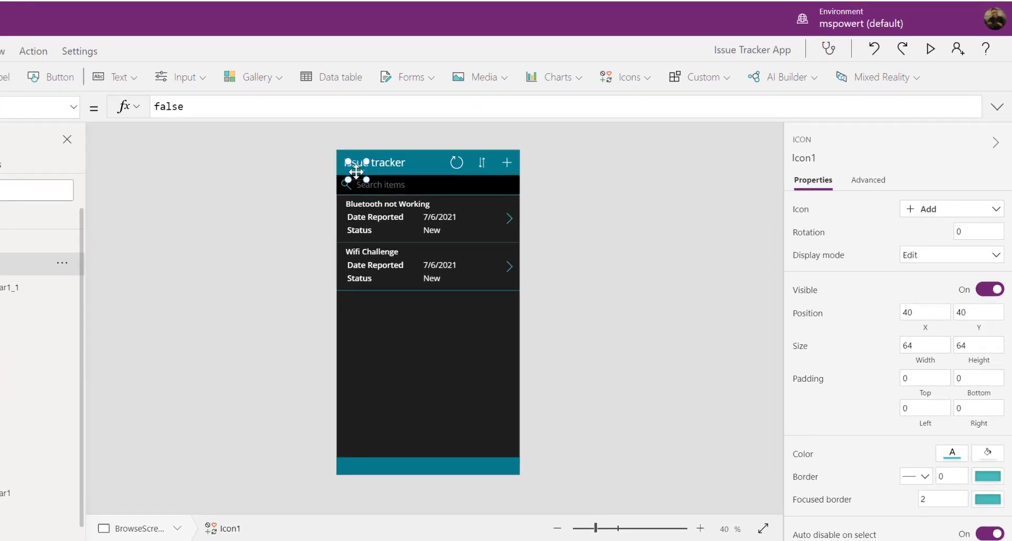
drag(362, 175, 421, 466)
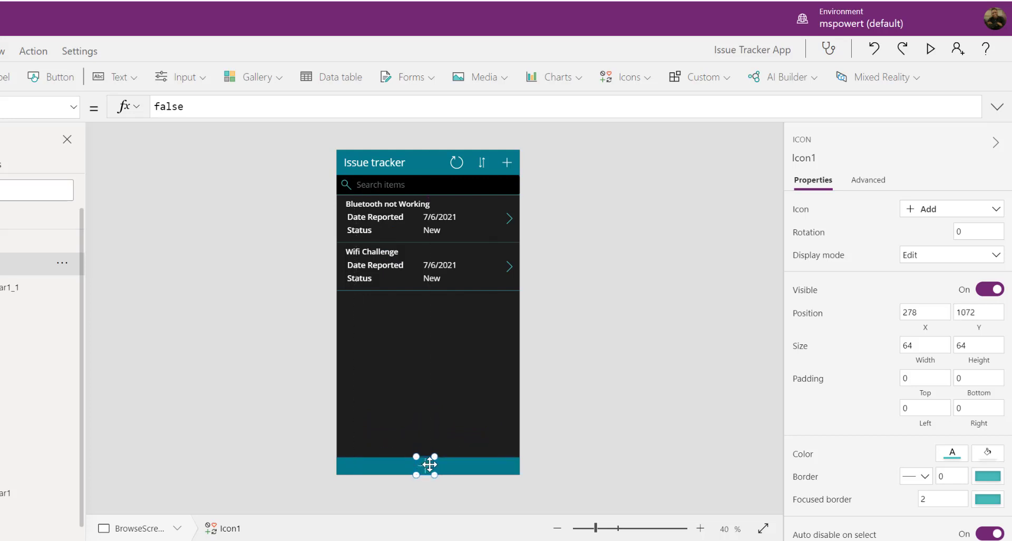
Change the footer icon's shape to Home using the icon picker search
click(942, 214)
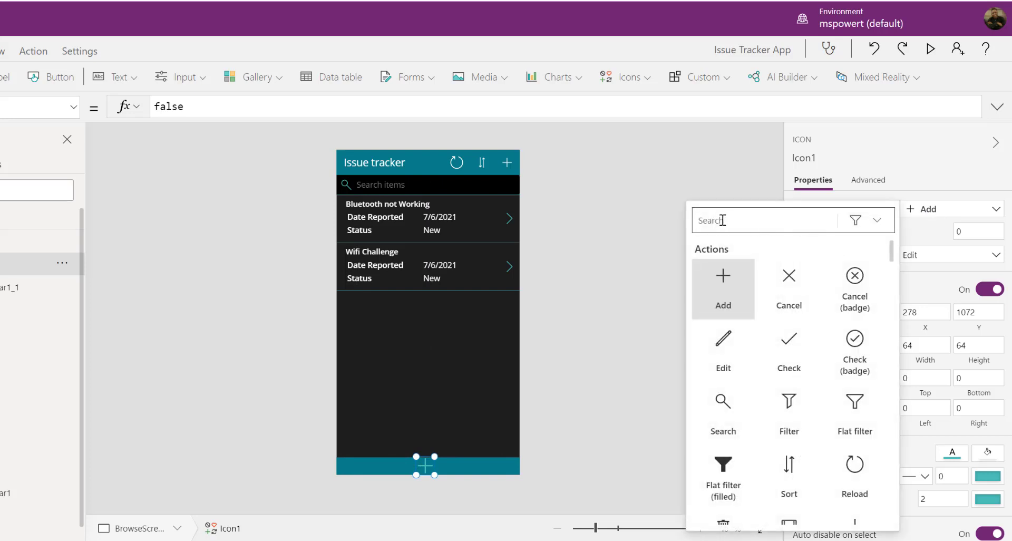
text(home)
click(723, 279)
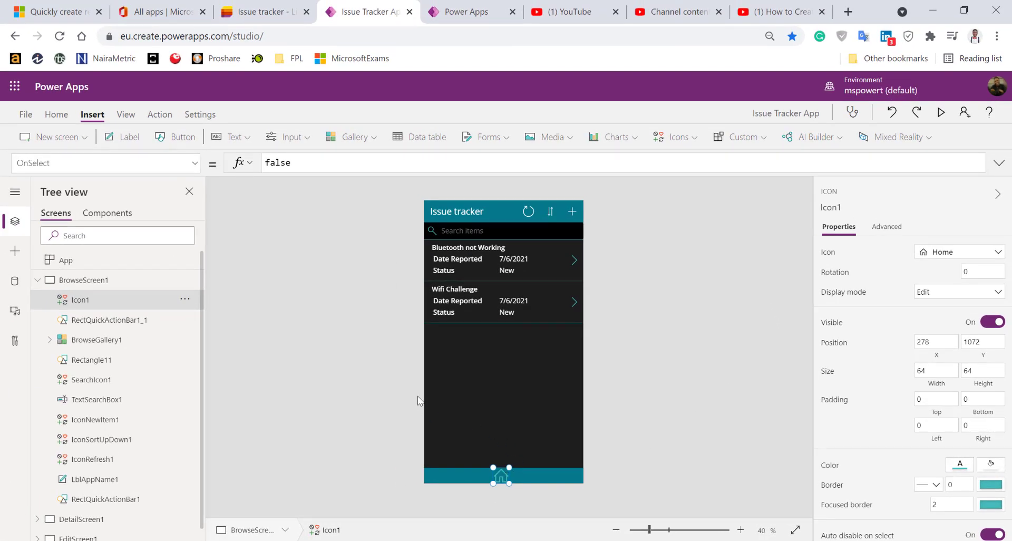
click(416, 396)
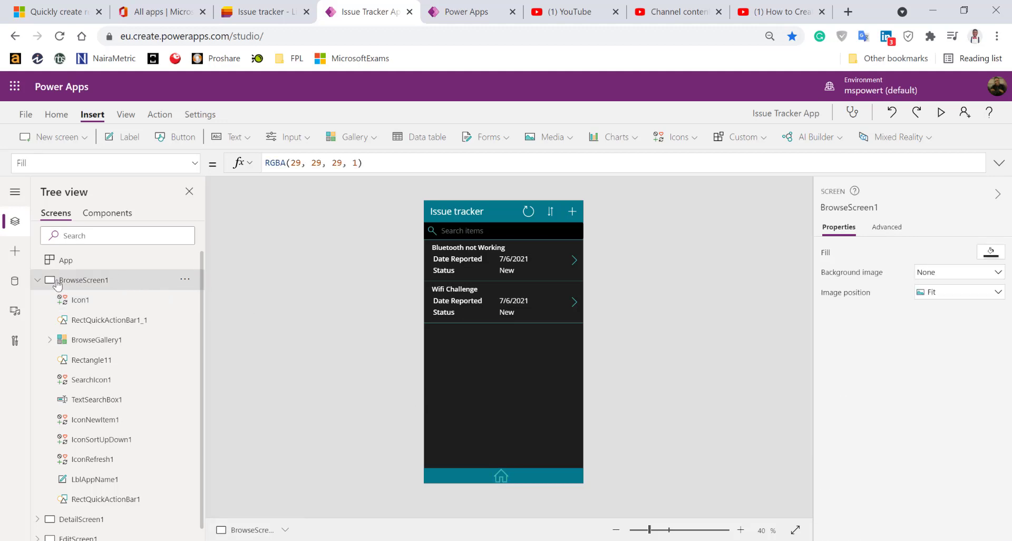
Add a new blank screen and rename it 'homepage'
click(38, 281)
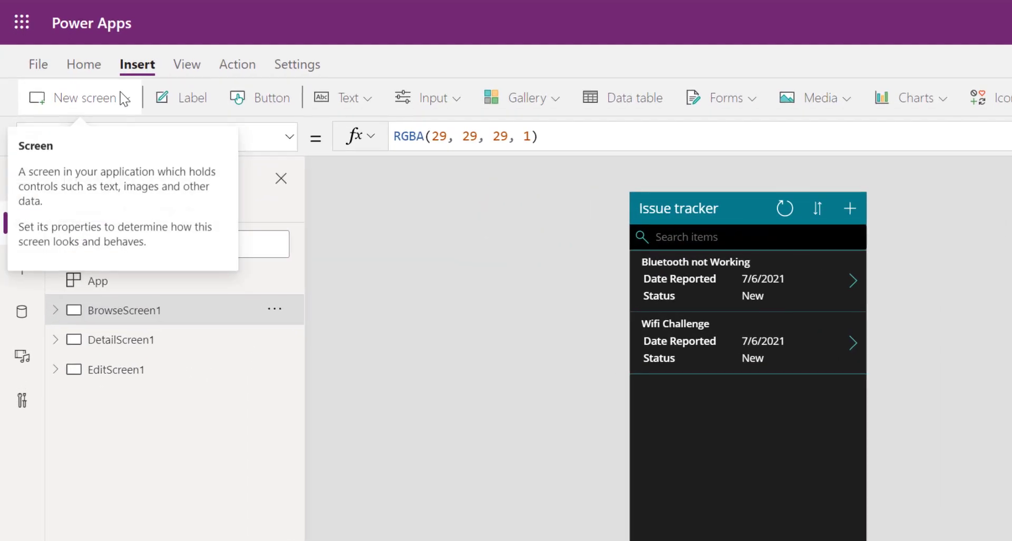
click(84, 138)
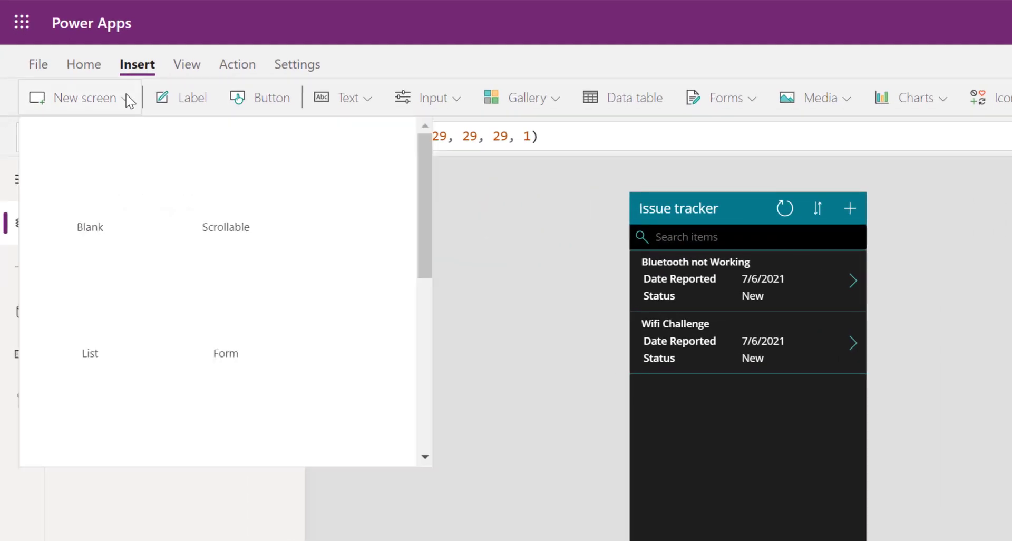
click(91, 175)
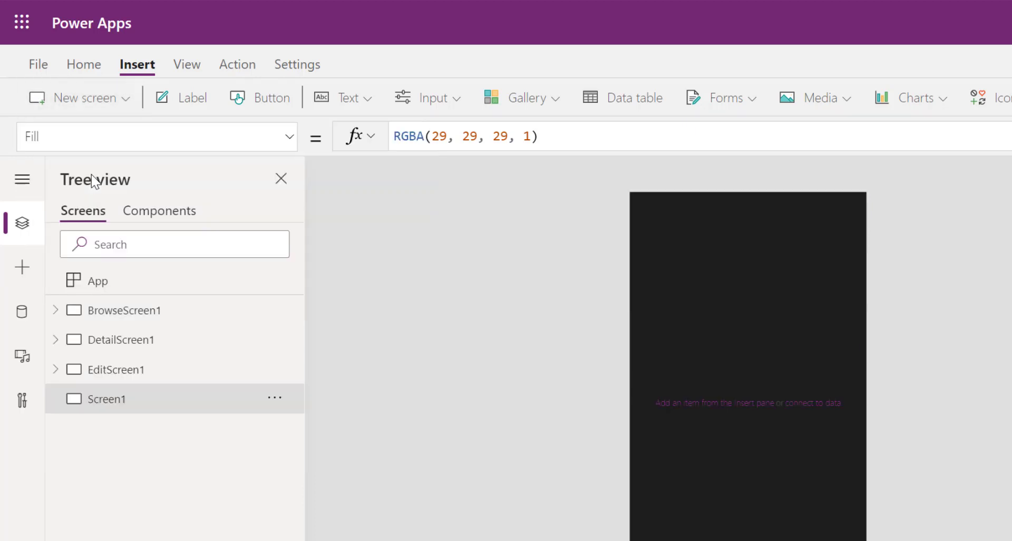
click(275, 399)
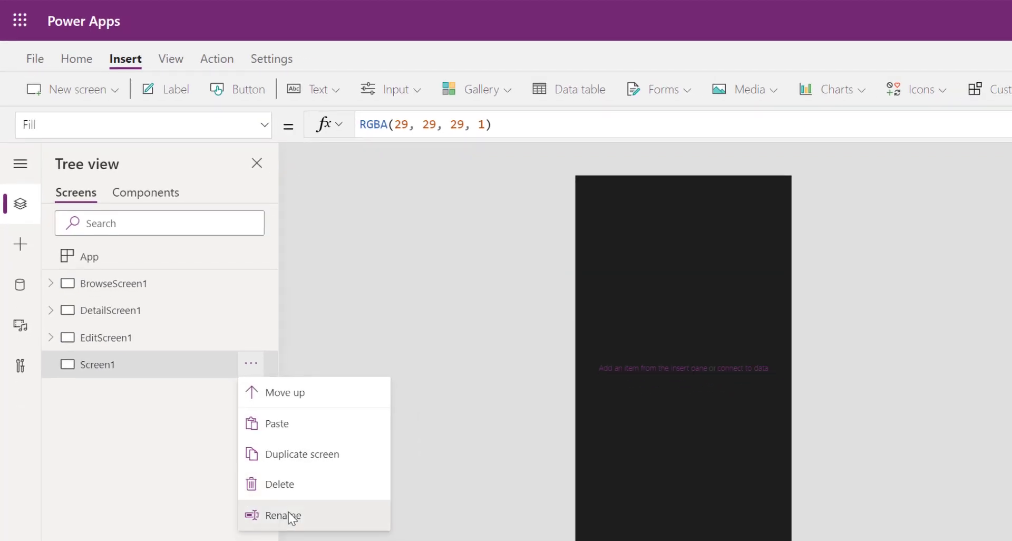
click(317, 540)
text(homepage)
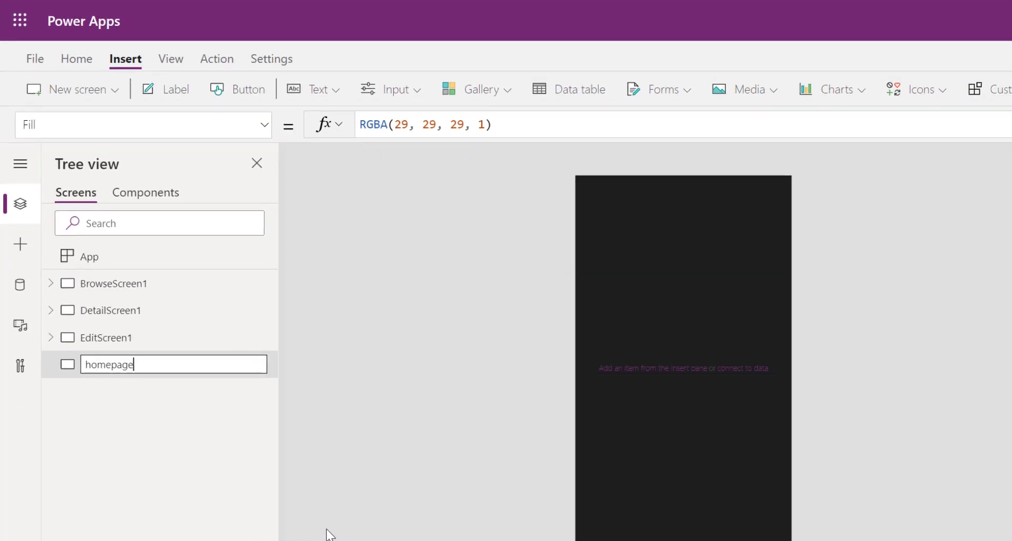
key(Return)
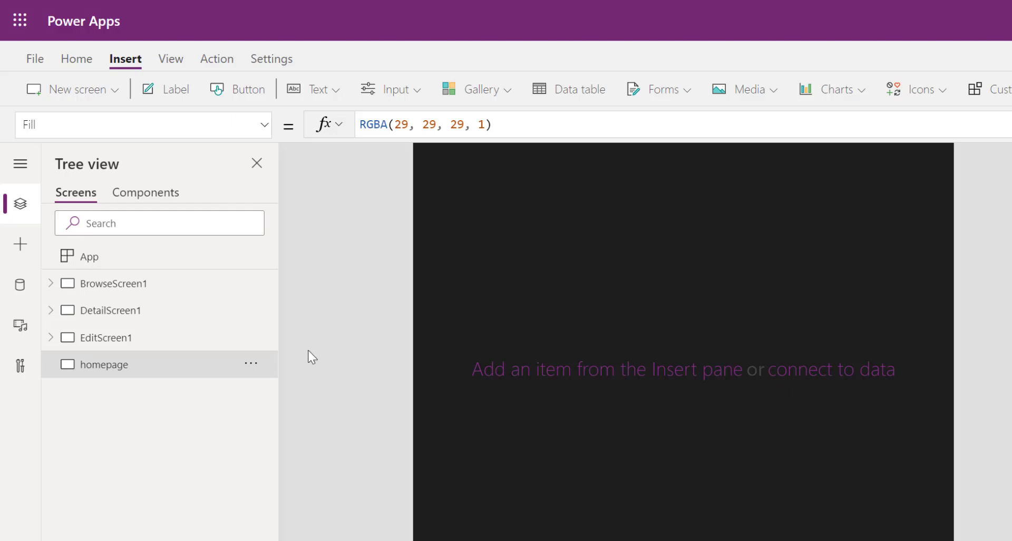
Move the homepage screen up to the top of the screen list, above BrowseScreen1
click(251, 363)
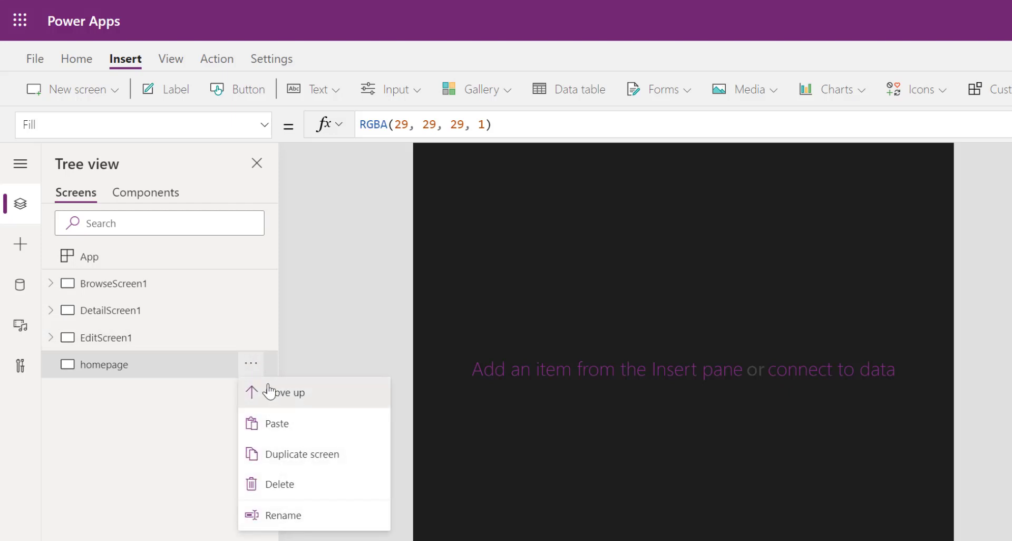
click(269, 391)
click(253, 339)
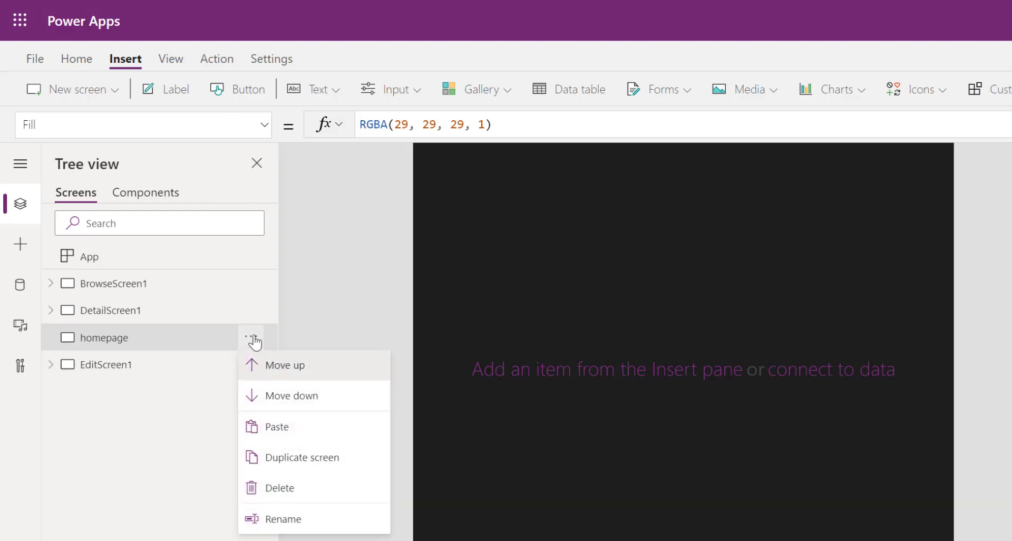
click(255, 364)
click(253, 312)
click(267, 340)
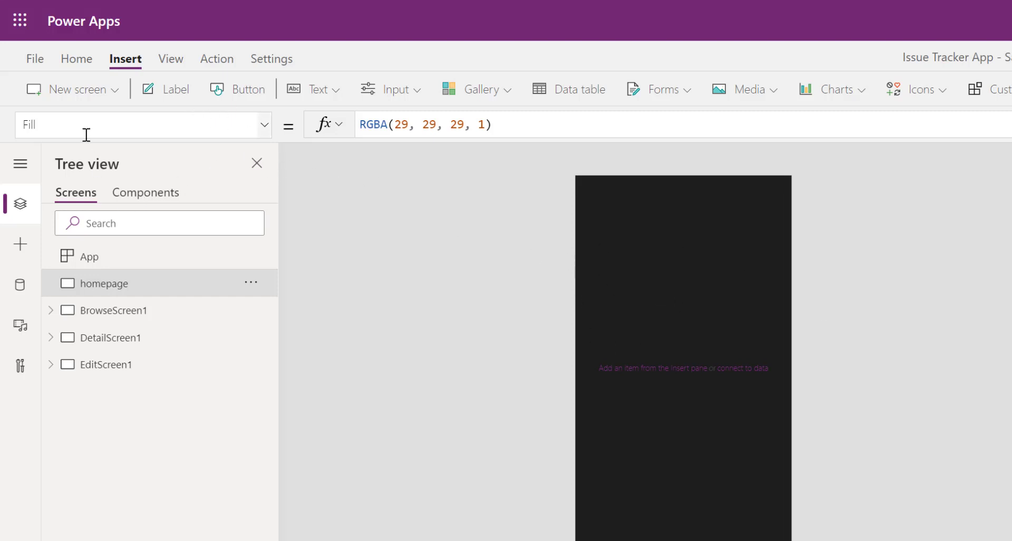
Insert a label at mid-screen on the homepage and start its text with 'Welcome'
click(179, 95)
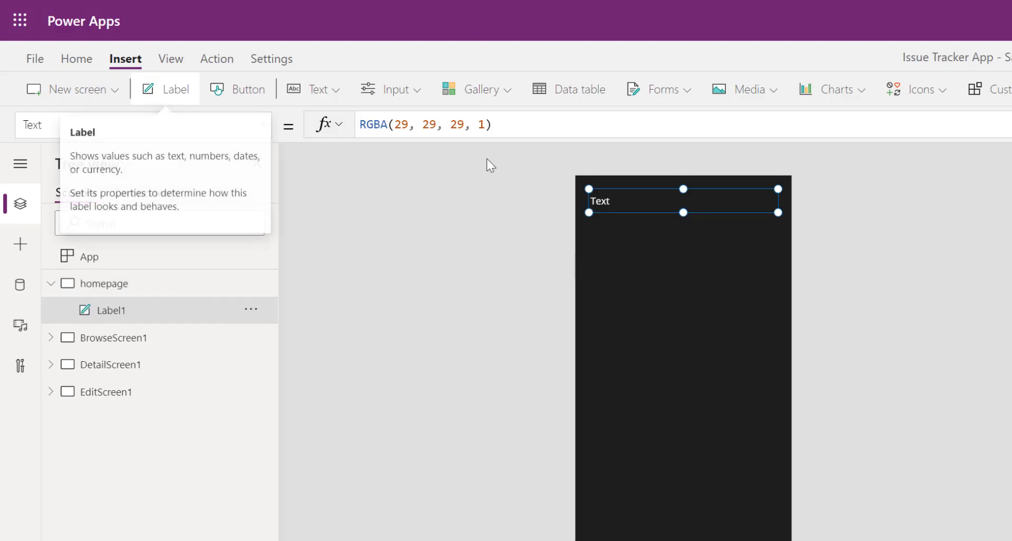
drag(635, 199, 633, 352)
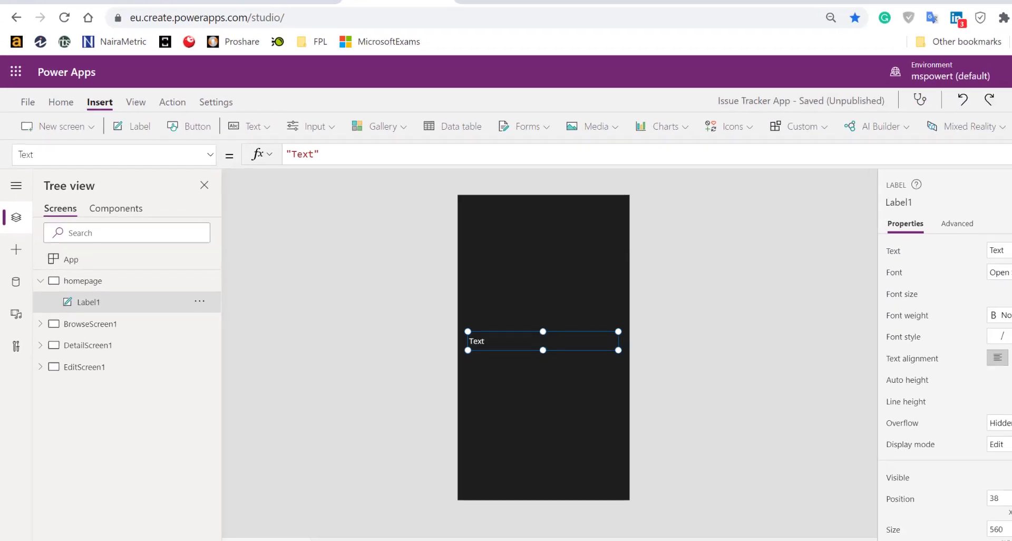
click(951, 251)
text(W)
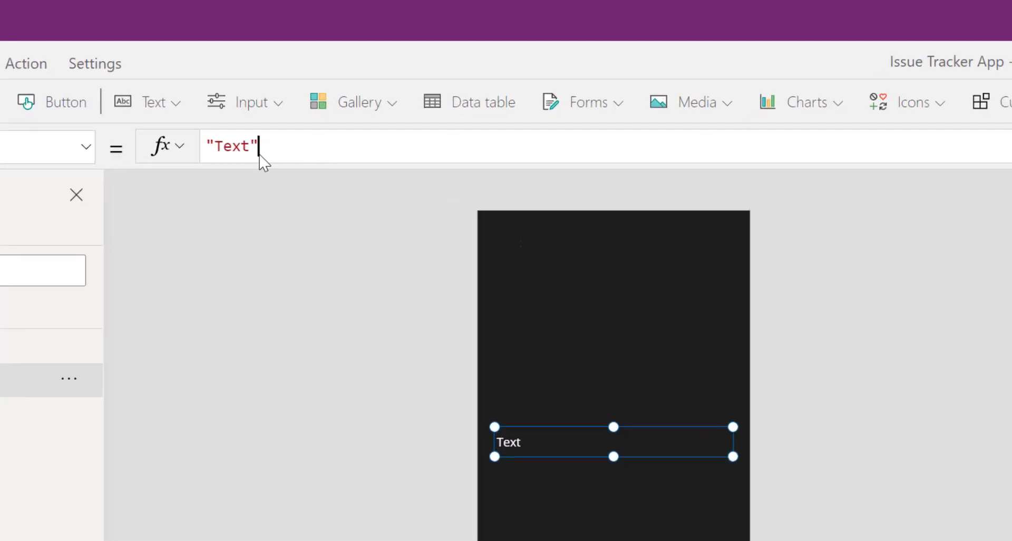
click(292, 162)
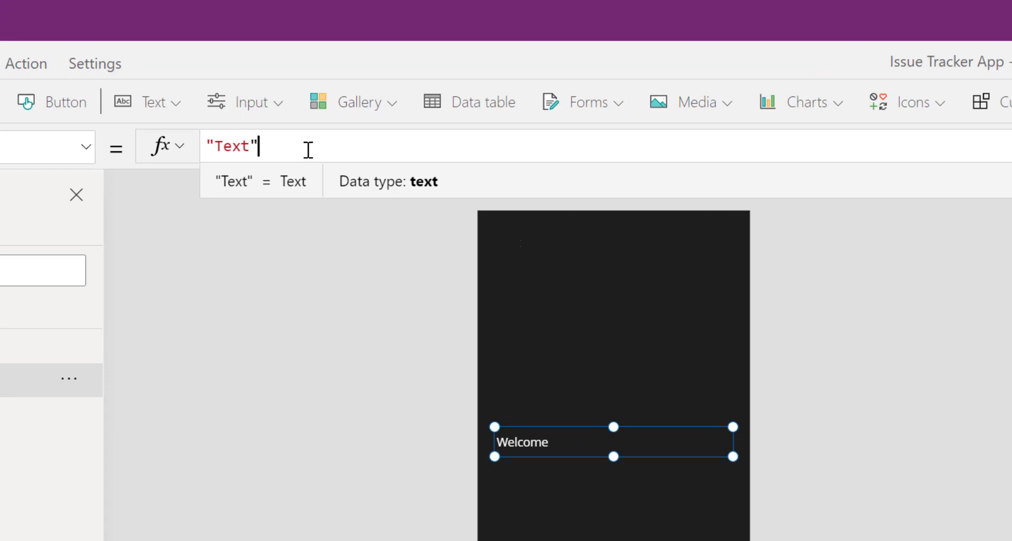
click(836, 334)
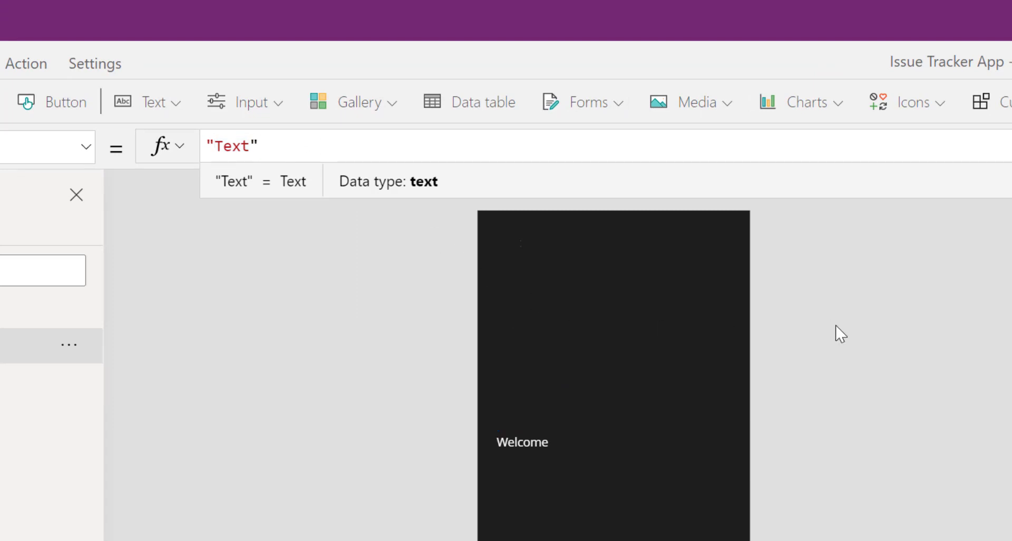
Complete the label's Text formula as "Welcome " & User().FullName
click(538, 435)
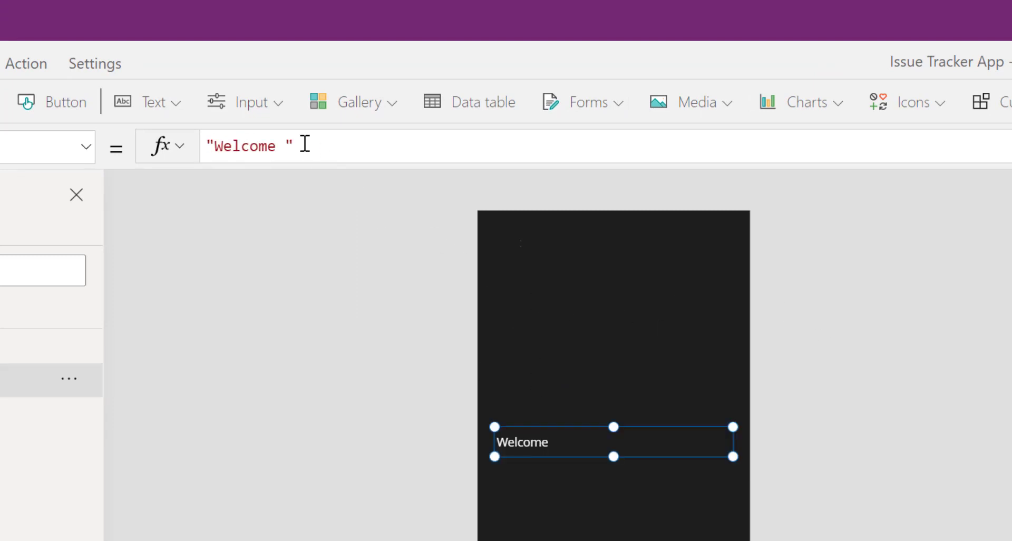
click(323, 141)
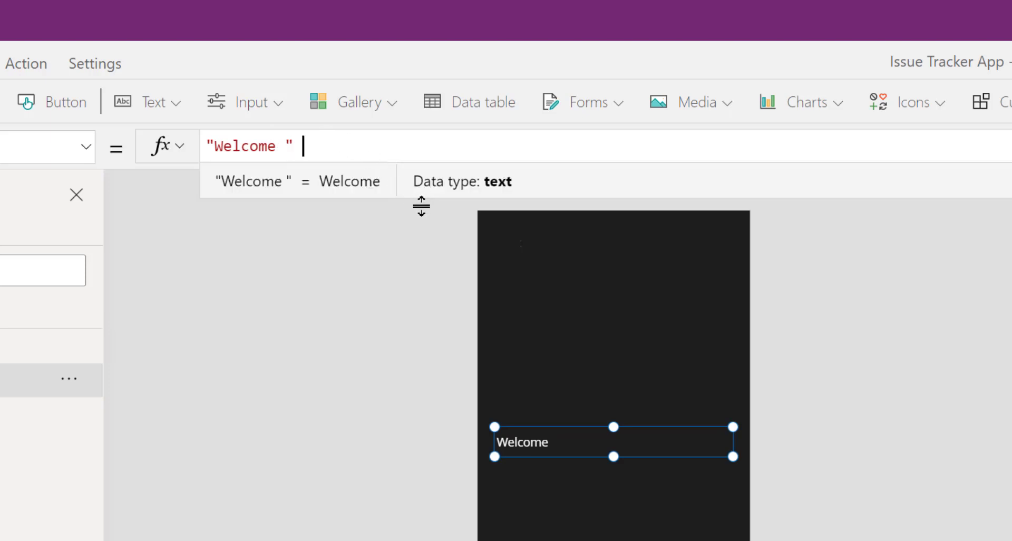
text(&)
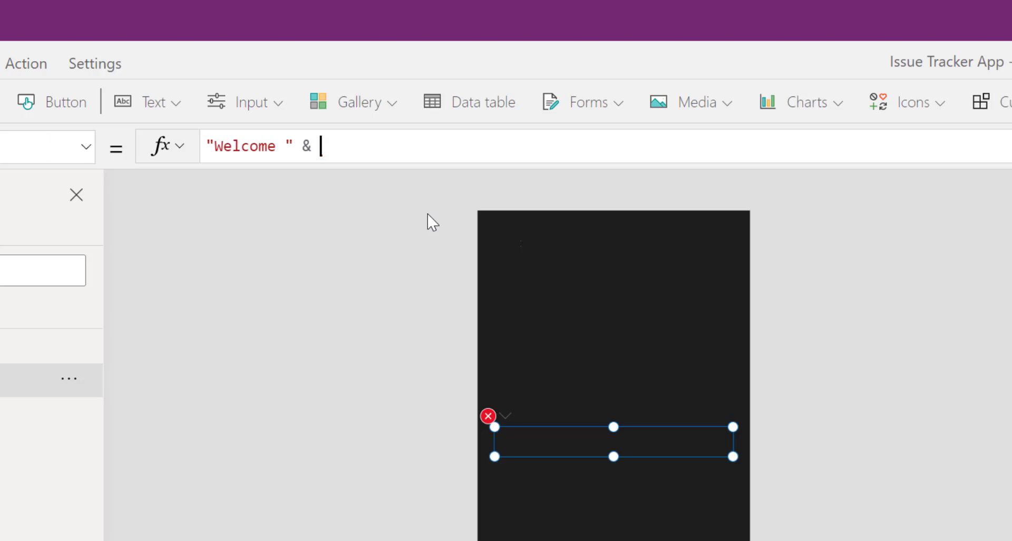
text(User()
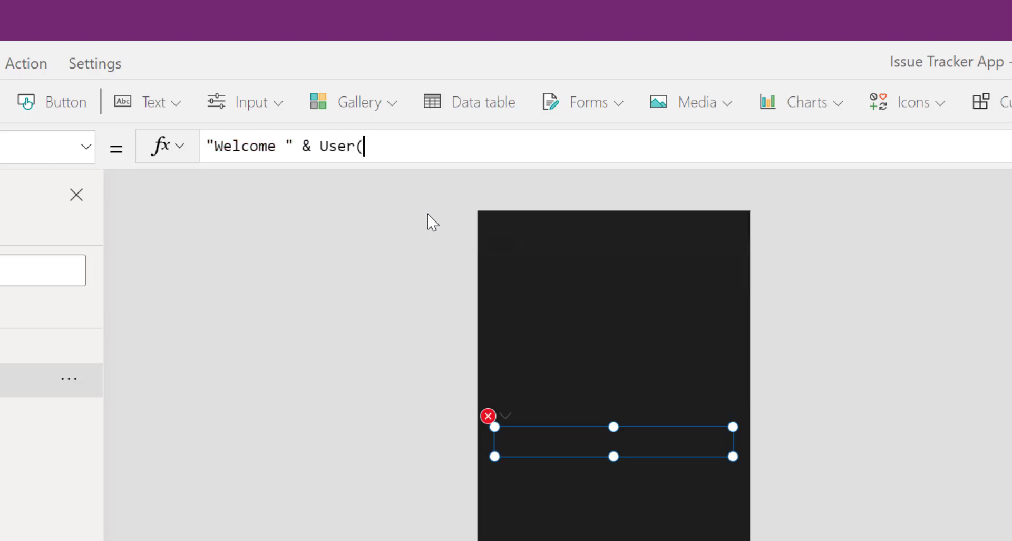
text().)
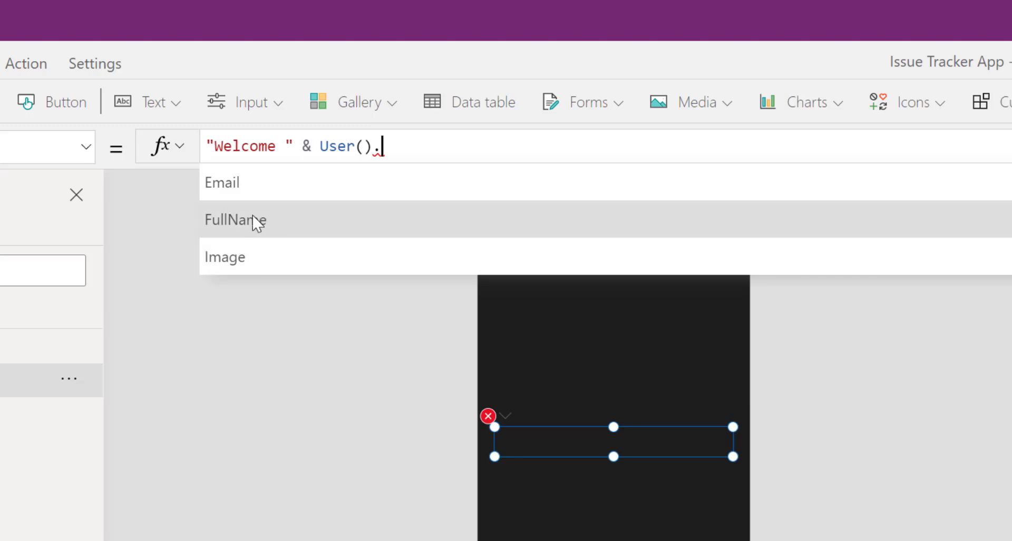
click(253, 220)
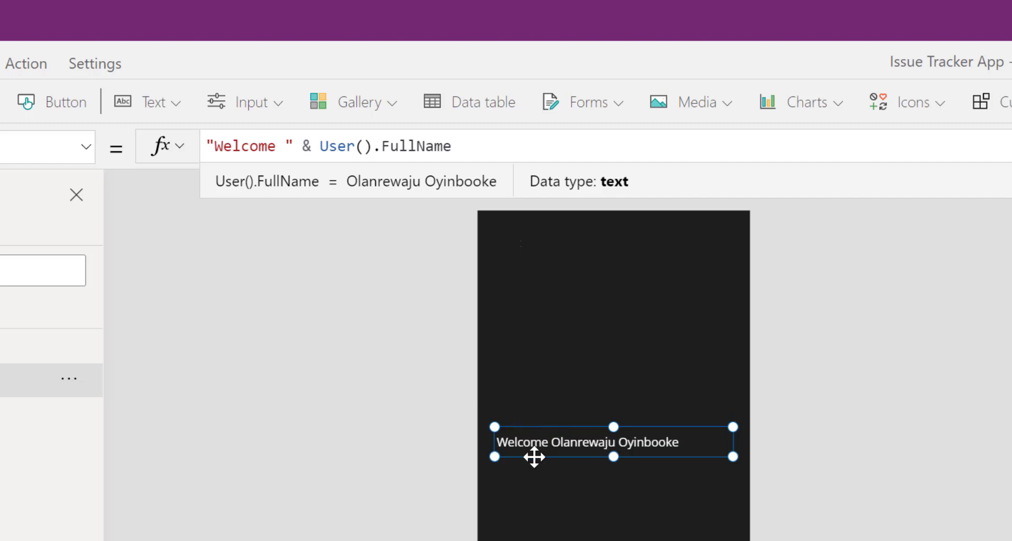
click(335, 280)
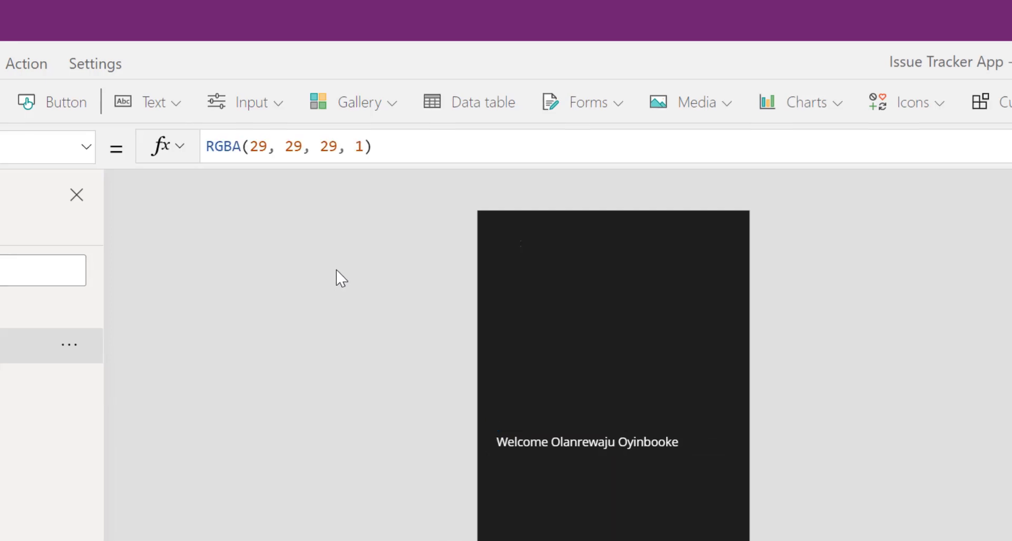
Set the welcome label's font size to 25 and centre-align its text
click(598, 447)
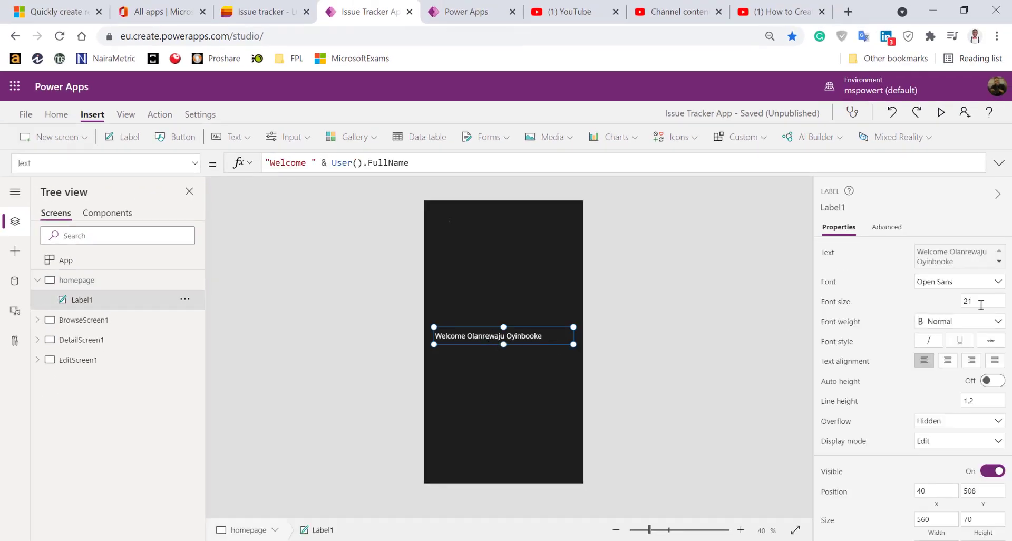
double_click(981, 305)
text(25)
click(924, 302)
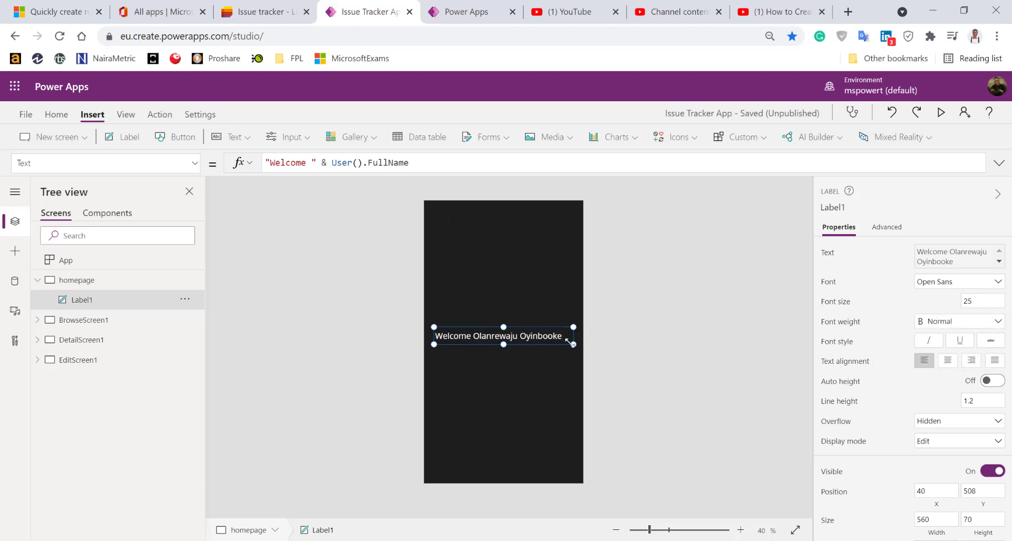
click(948, 362)
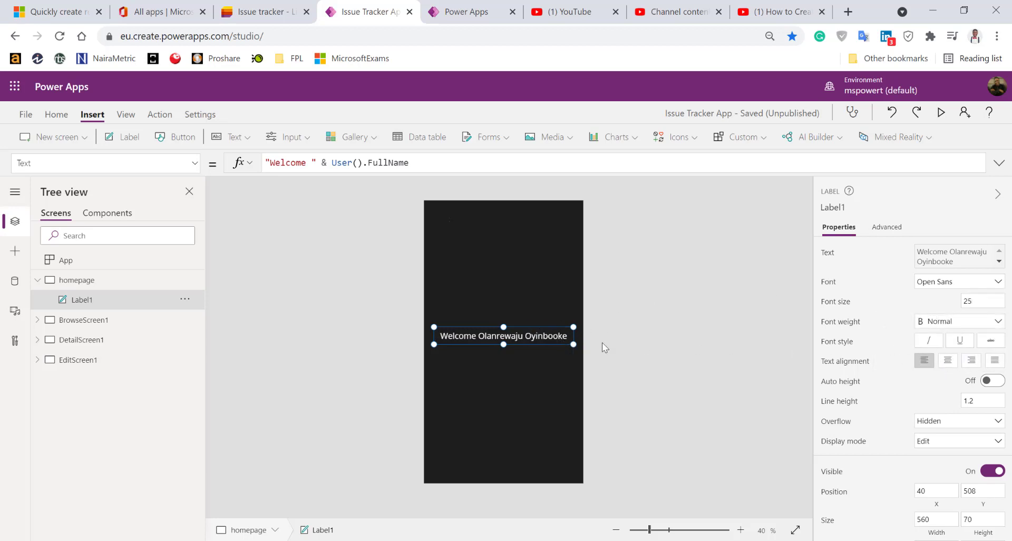
Align the welcome label to the screen's middle and center, then move it higher up
right_click(541, 338)
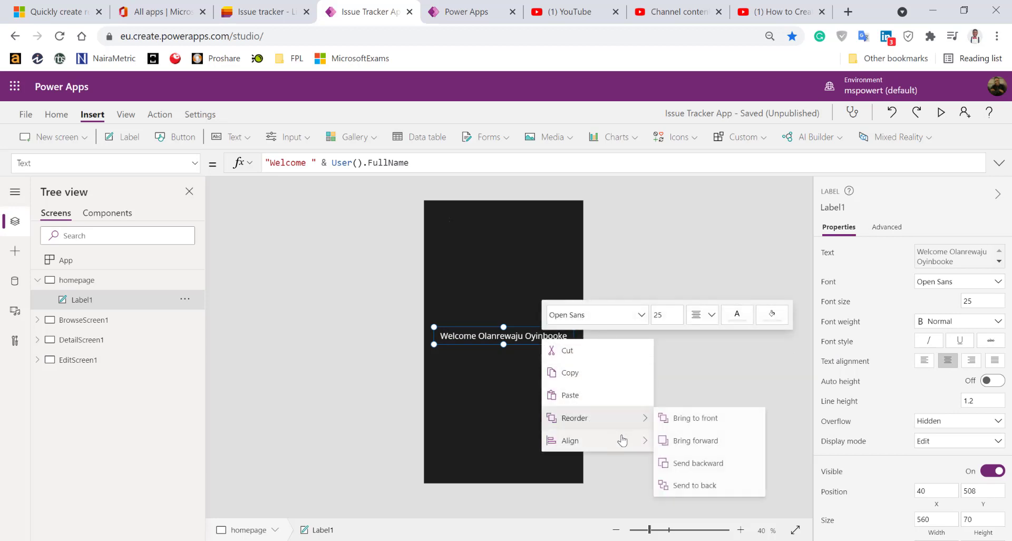
mouse_move(623, 441)
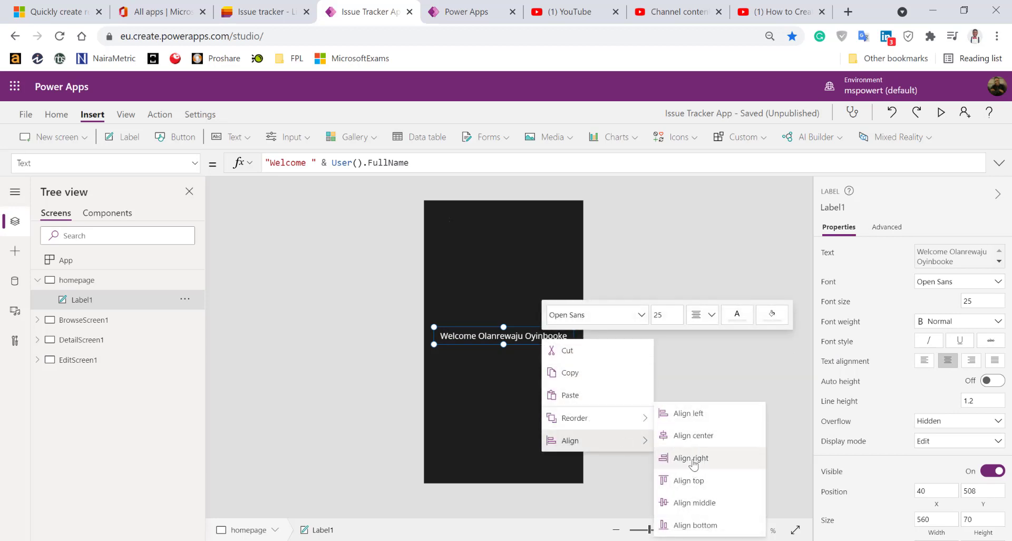
click(697, 503)
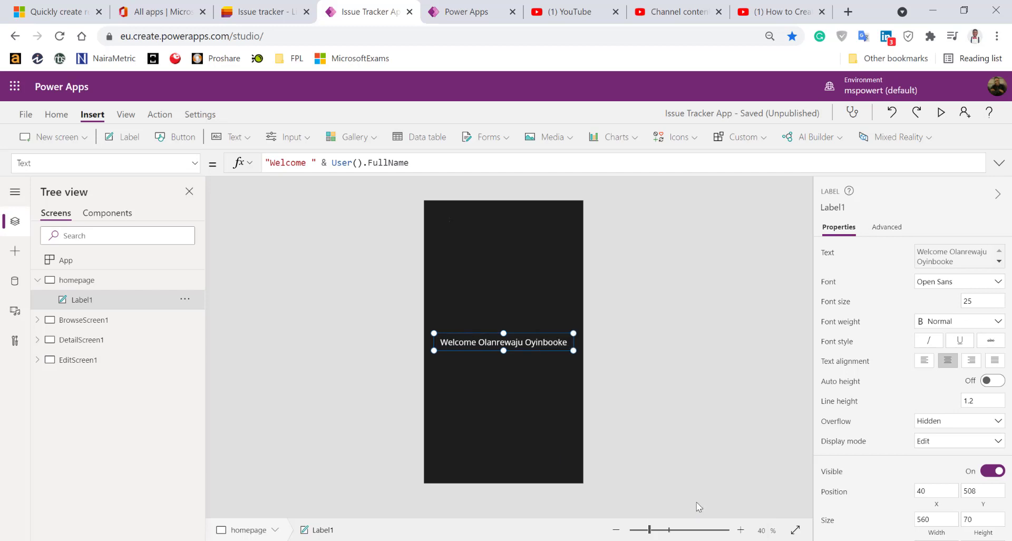
right_click(522, 342)
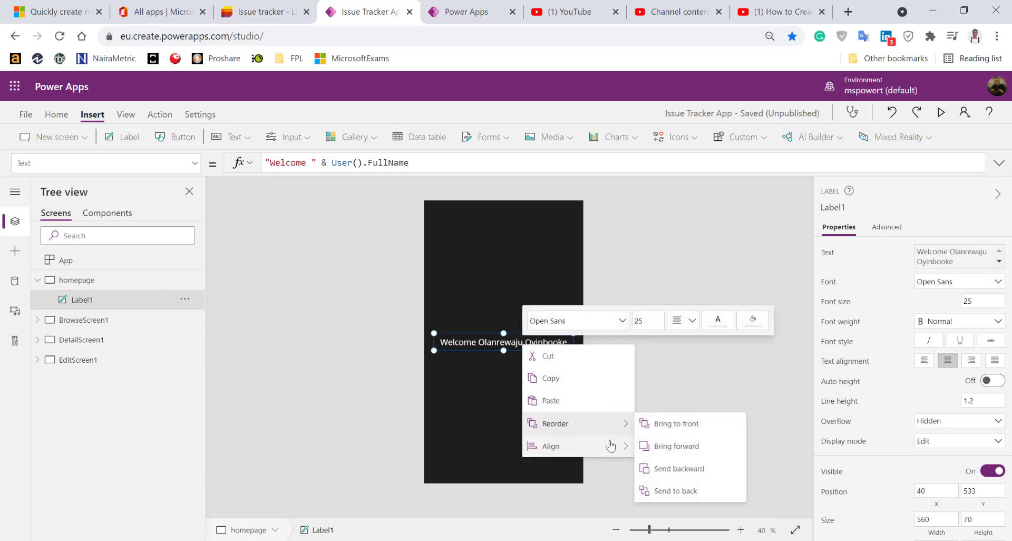
mouse_move(611, 445)
click(664, 437)
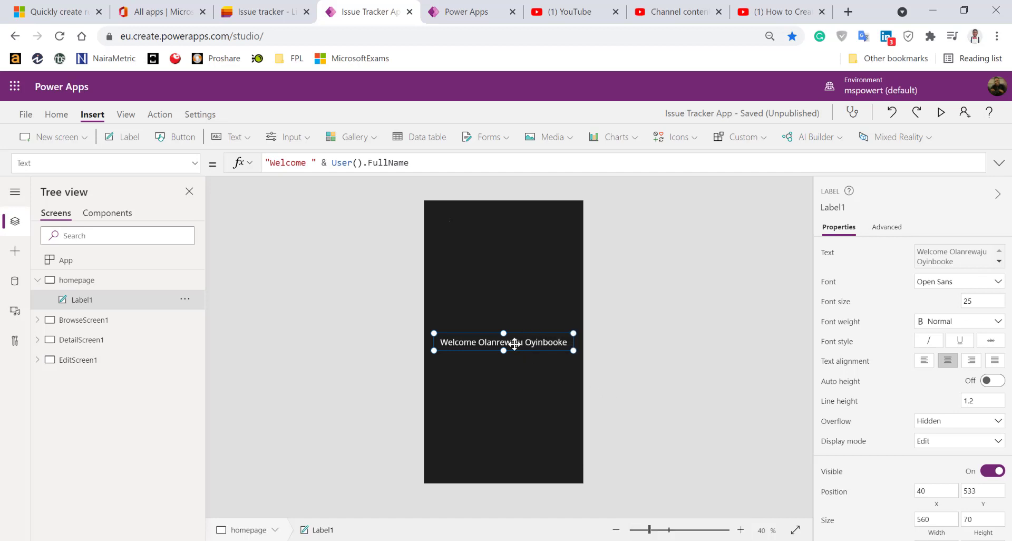
drag(512, 339, 512, 302)
click(527, 377)
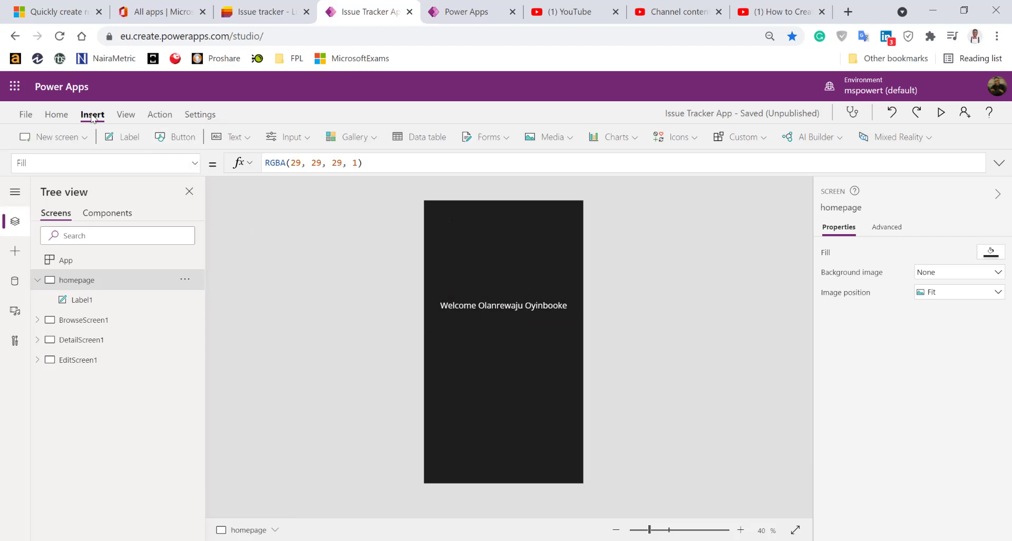
Insert a button near the bottom of the homepage with the caption 'Login'
click(177, 139)
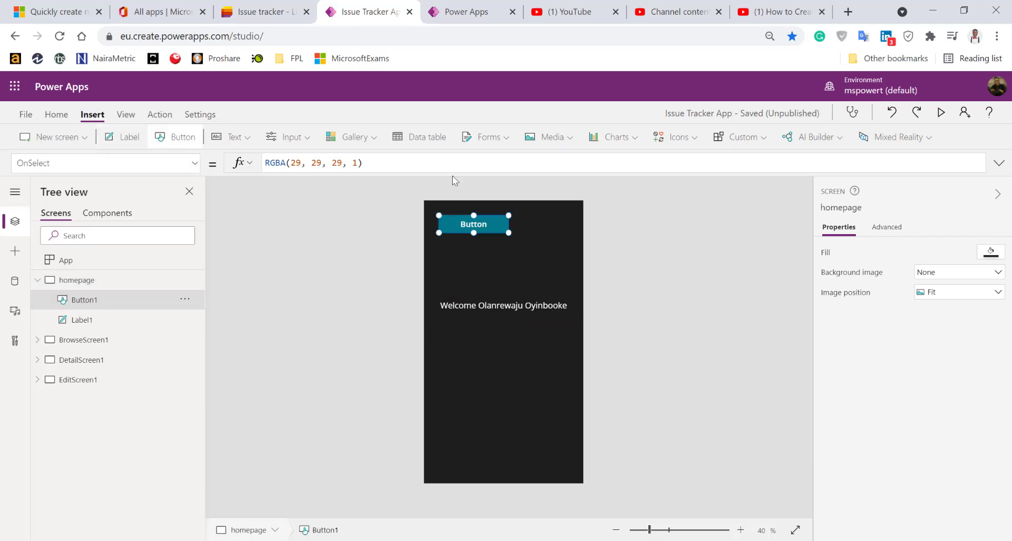
drag(481, 225, 502, 439)
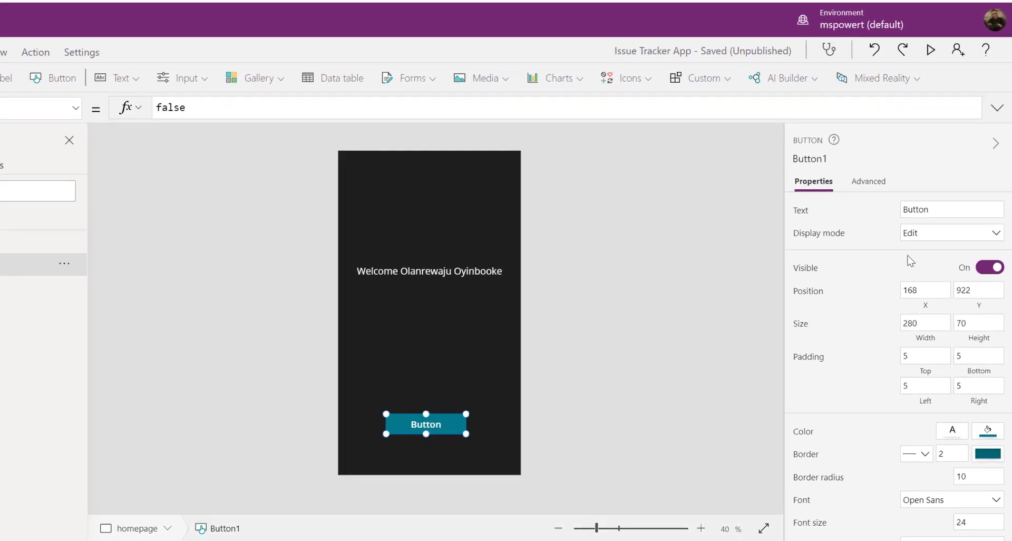
drag(940, 210, 865, 213)
text(Login)
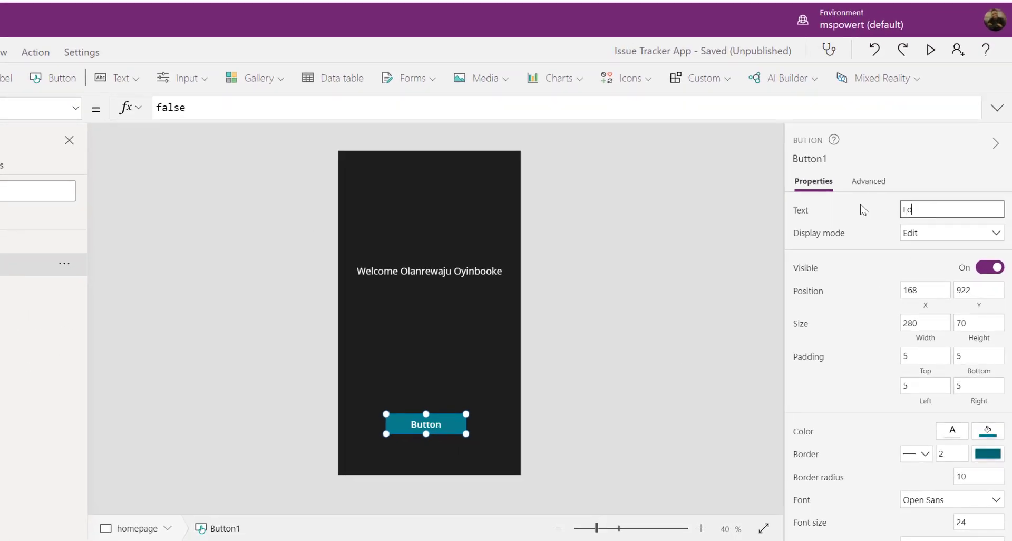
click(720, 294)
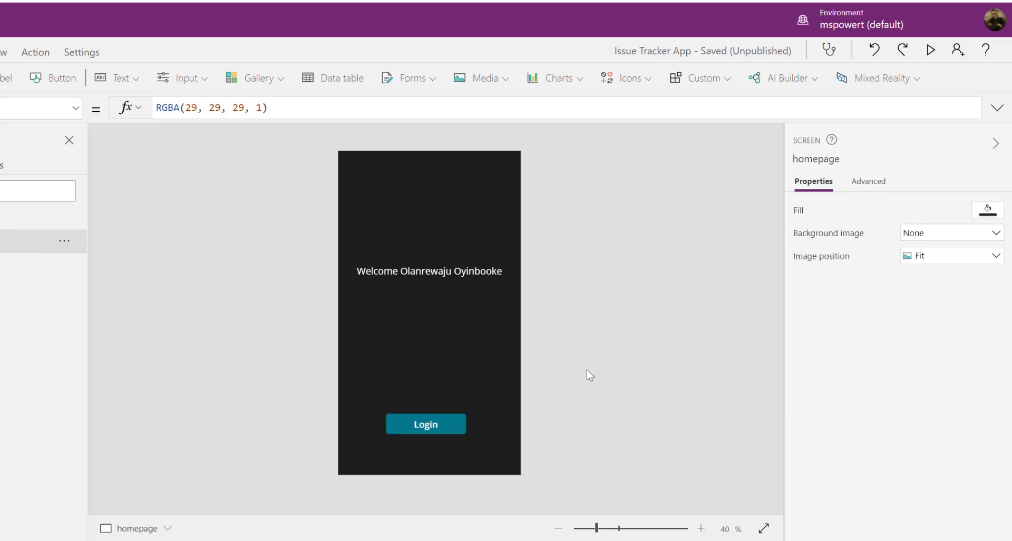
click(458, 418)
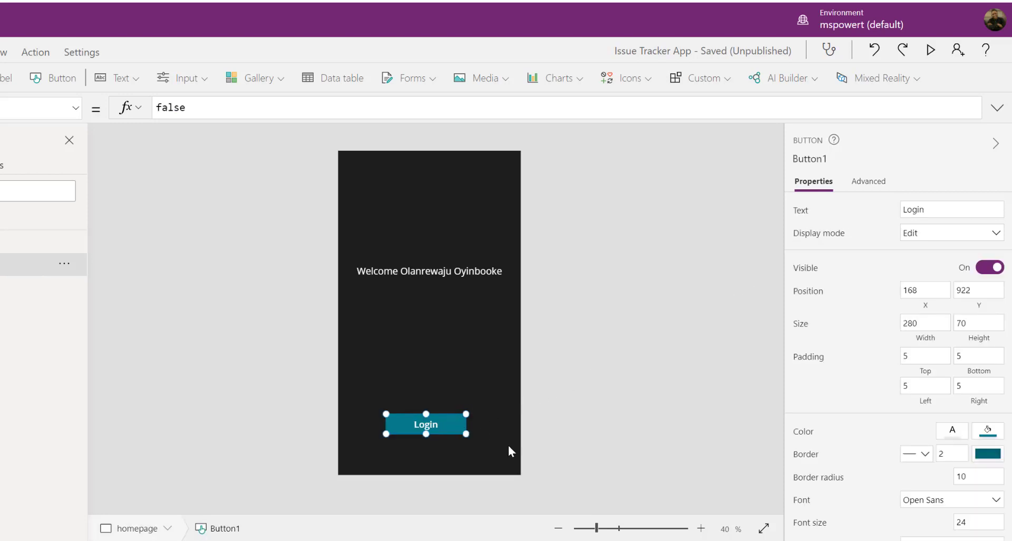
Round the Login button's corners with a border radius of 40
scroll(885, 373, down, 5)
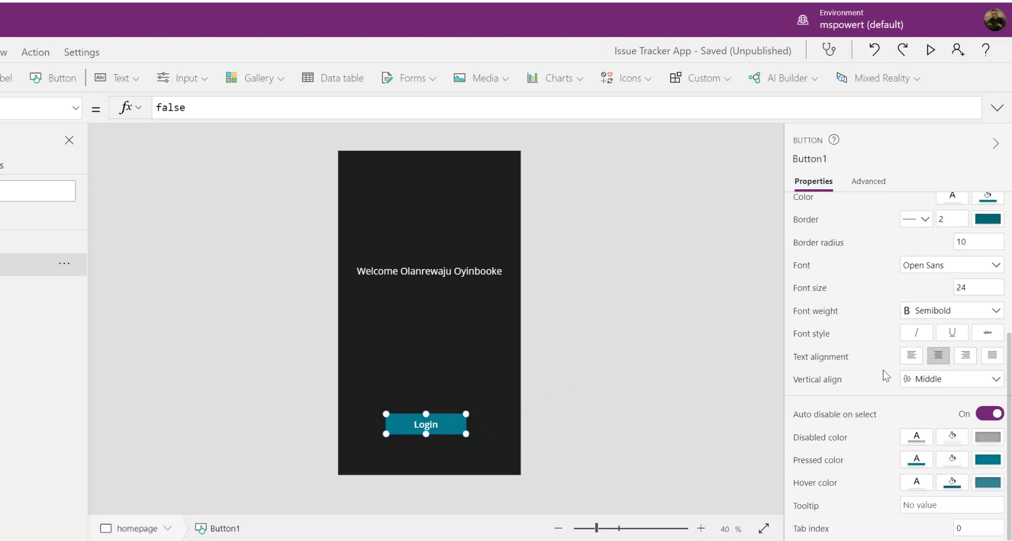
click(975, 241)
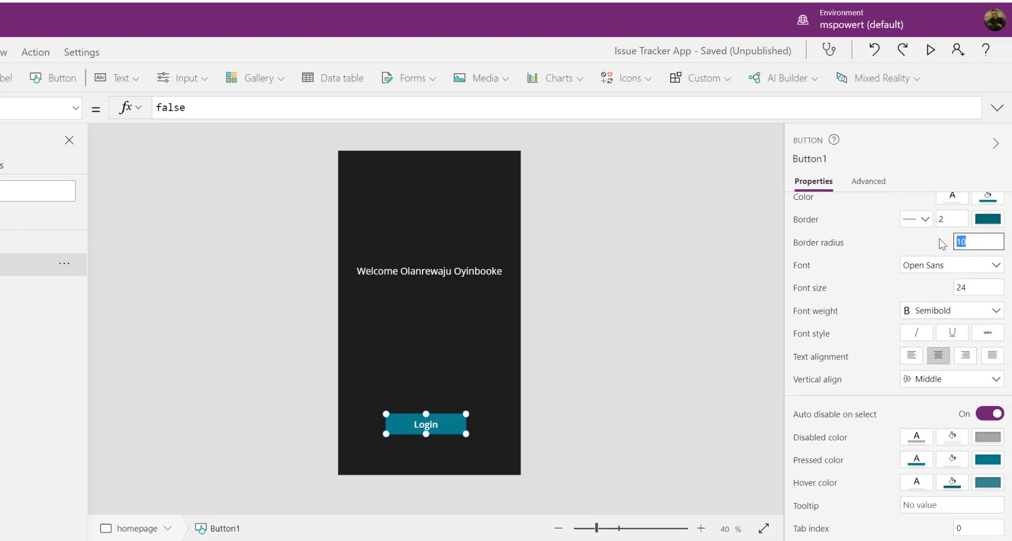
click(913, 247)
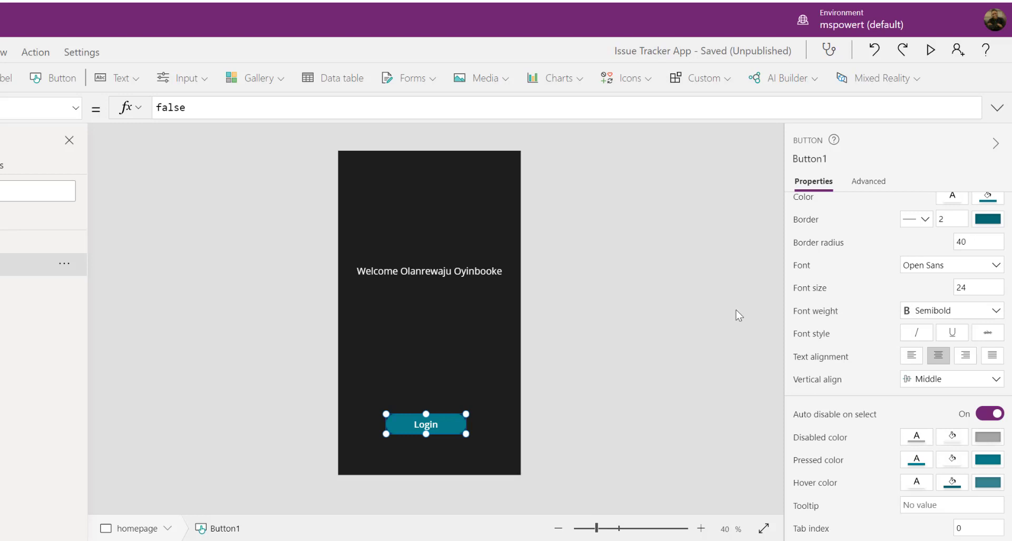
click(545, 459)
scroll(435, 425, up, 1)
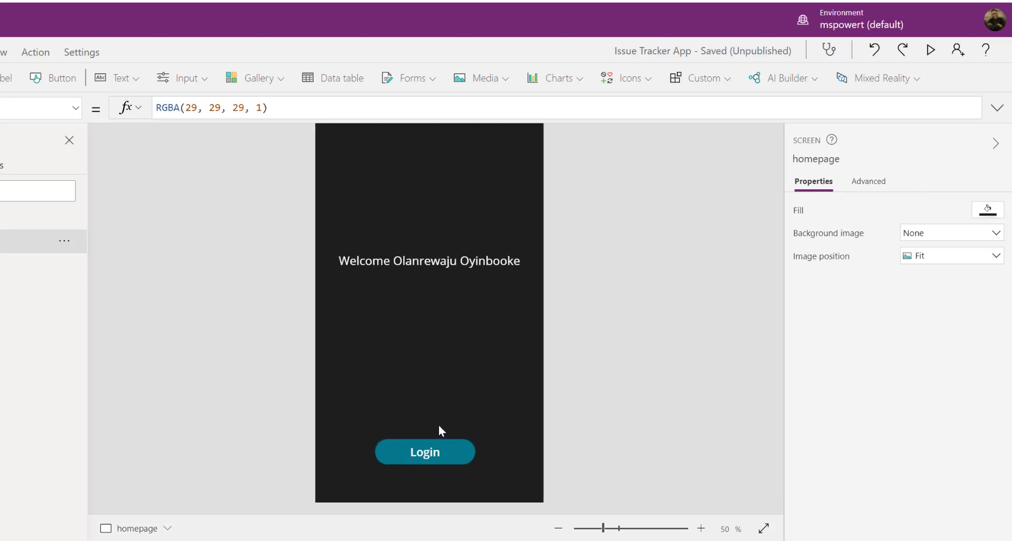
Duplicate the Login button and place the copy just below the original
click(448, 422)
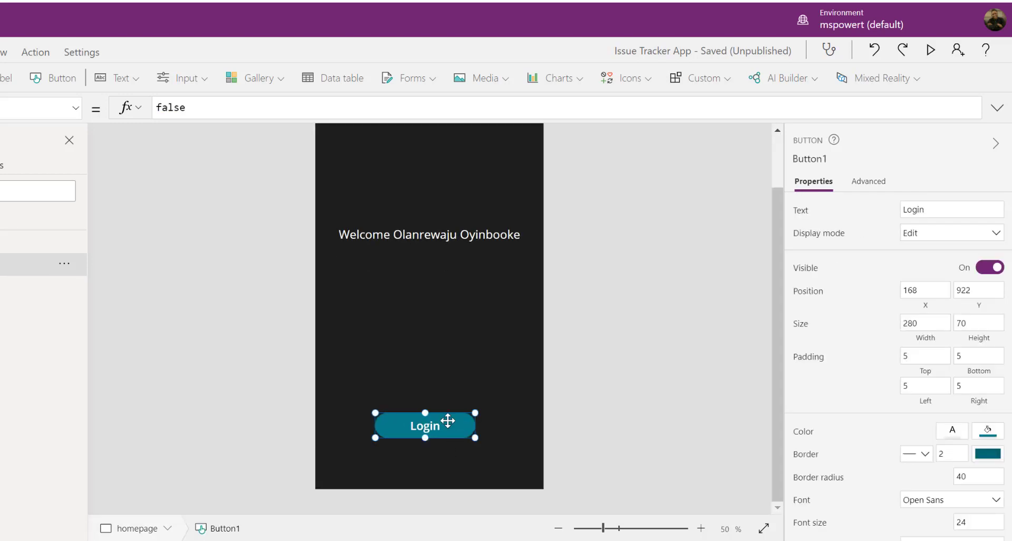
key(ctrl+c)
key(ctrl+v)
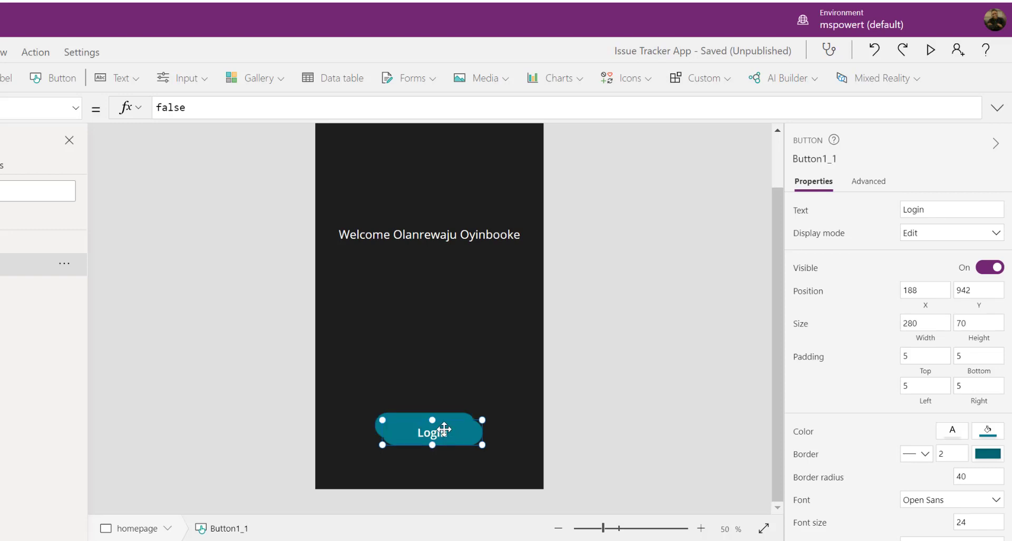
drag(443, 423, 436, 460)
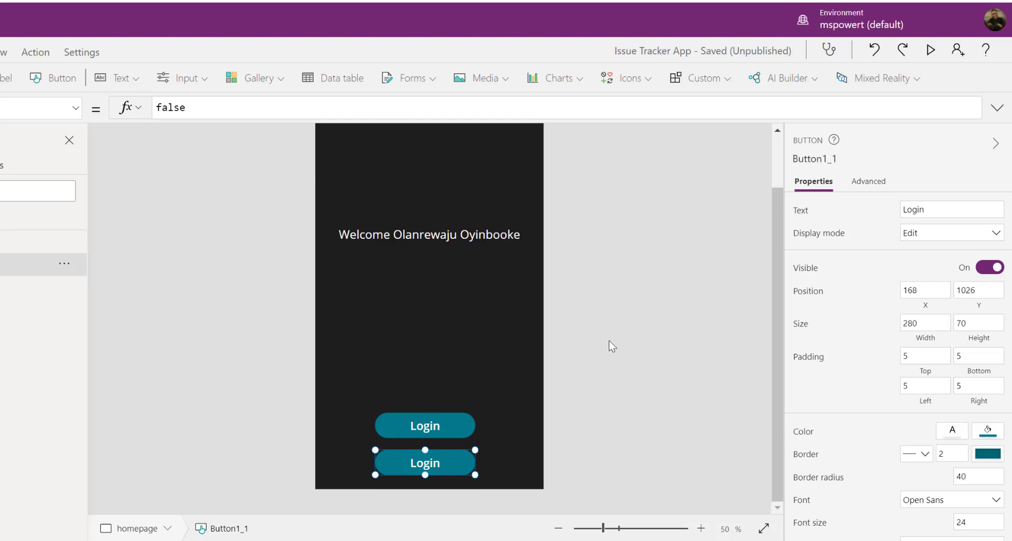
Give the copied button a red fill and change its caption to 'Exit'
click(989, 435)
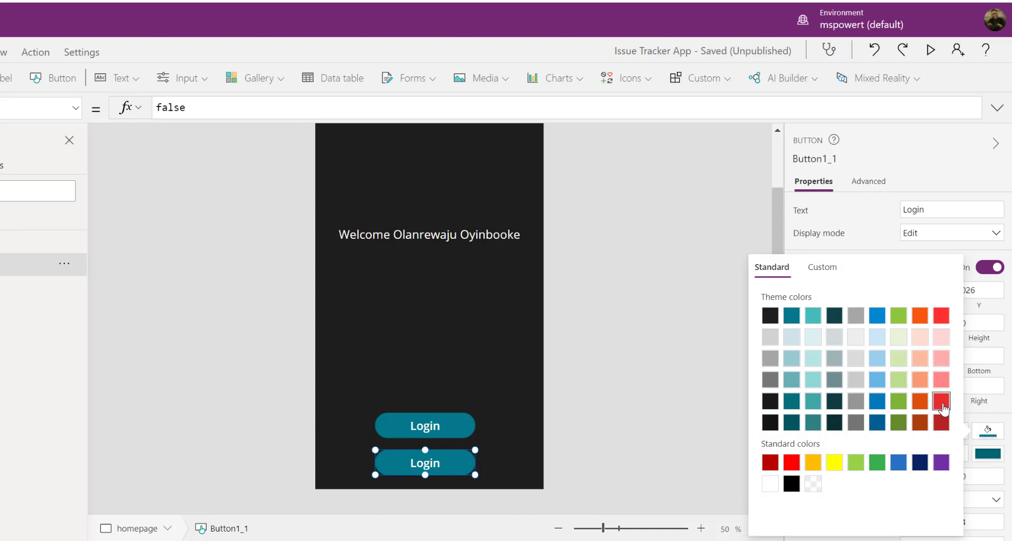
click(941, 402)
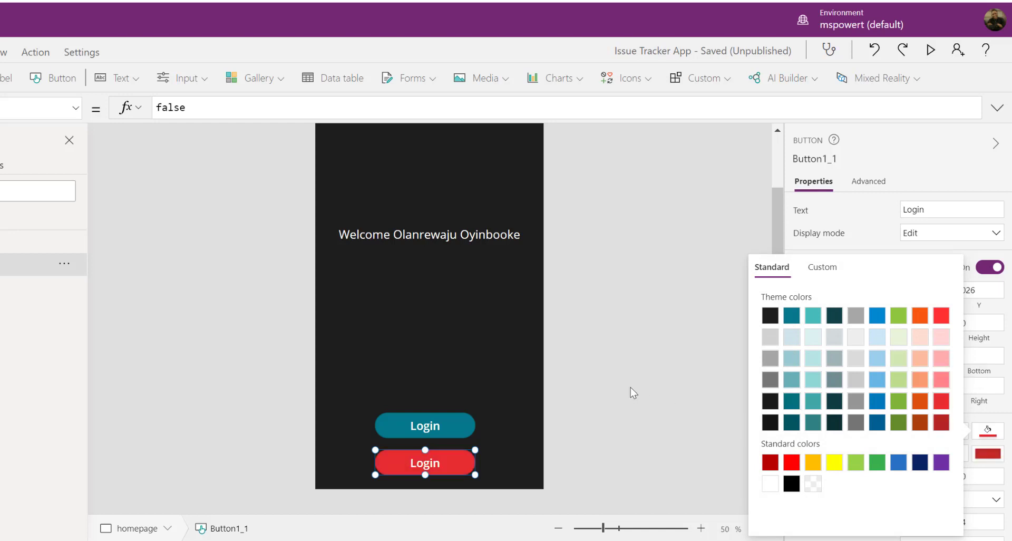
click(939, 211)
drag(944, 210, 896, 215)
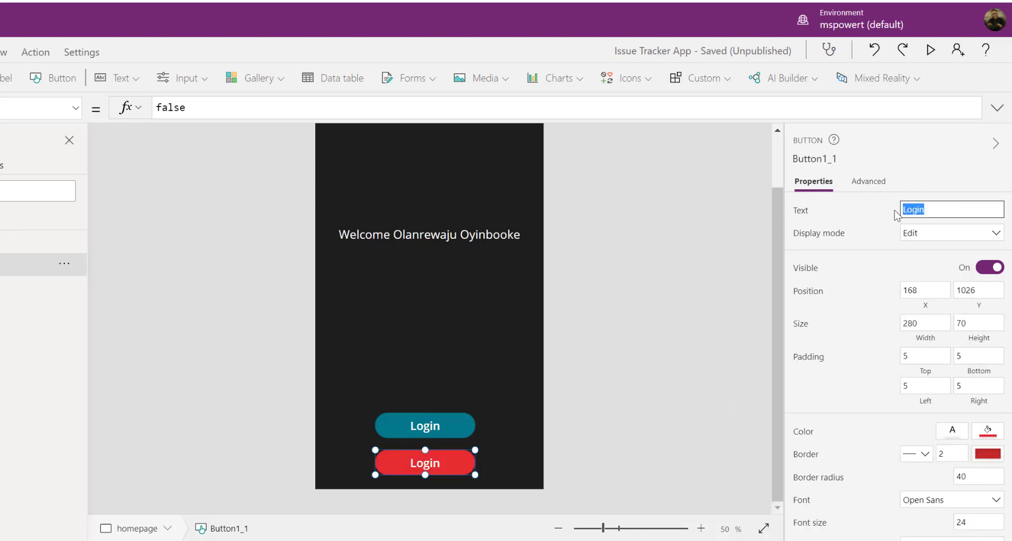
text(Exit)
click(677, 278)
click(453, 459)
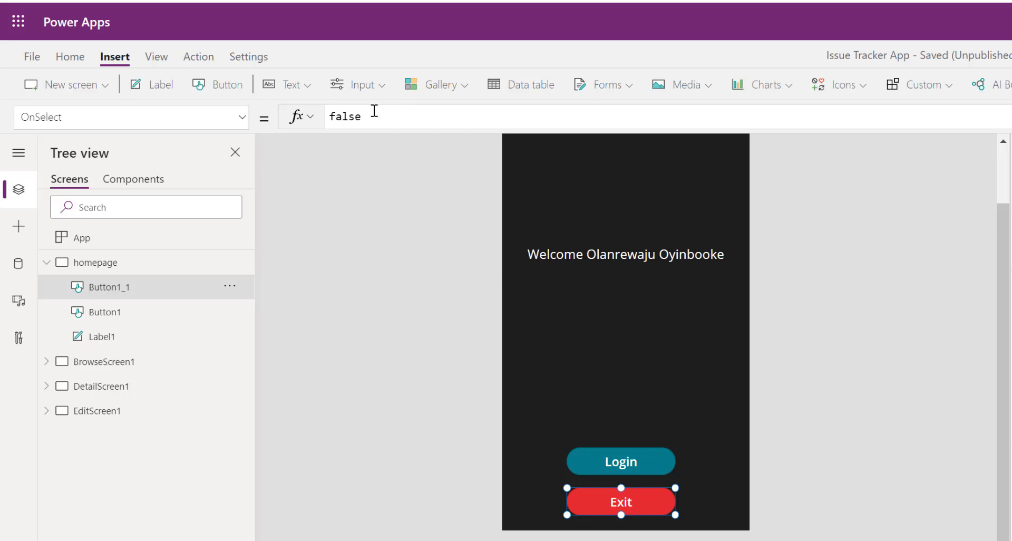
Set the Exit button's OnSelect formula to Exit()
click(374, 111)
drag(384, 115, 323, 119)
text(Ex)
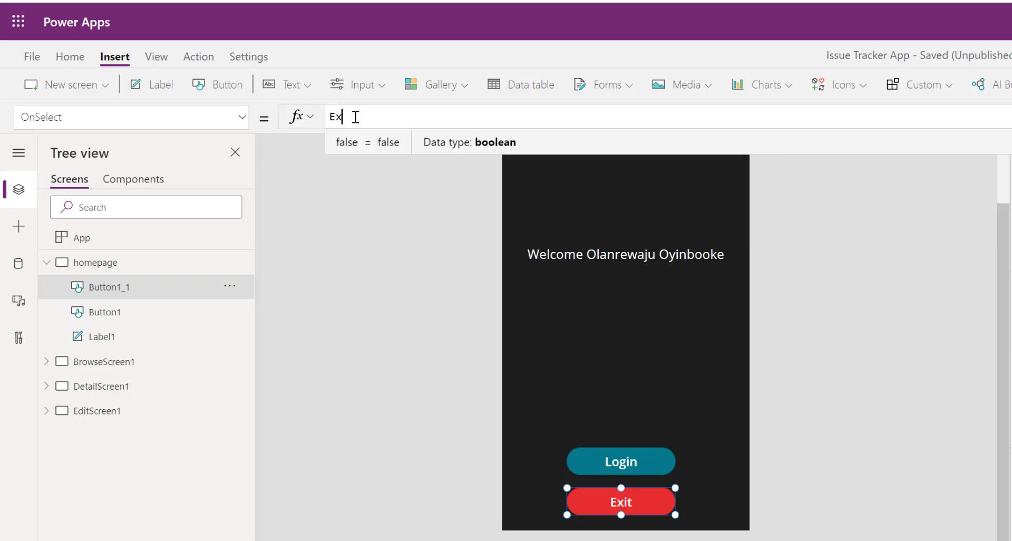
text(it()
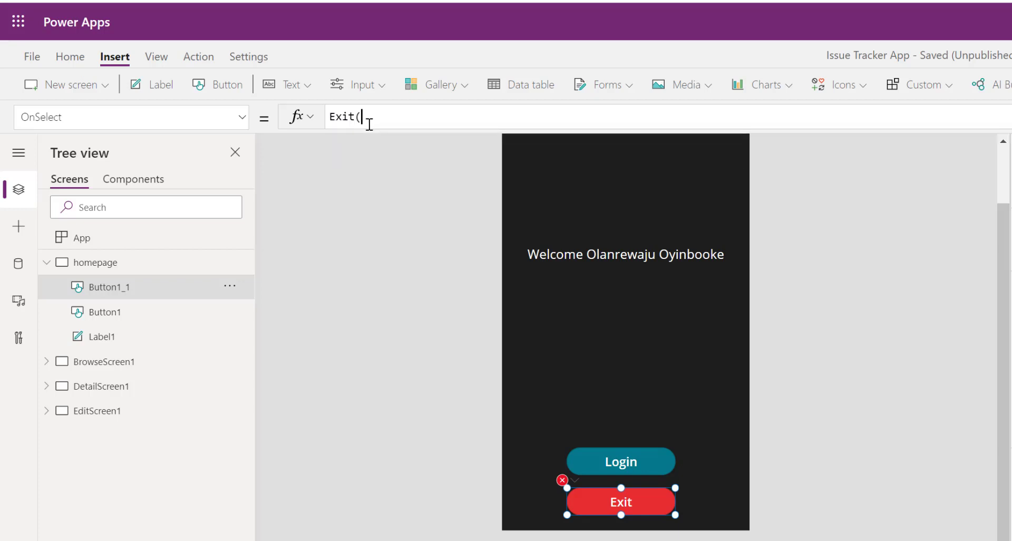
click(396, 267)
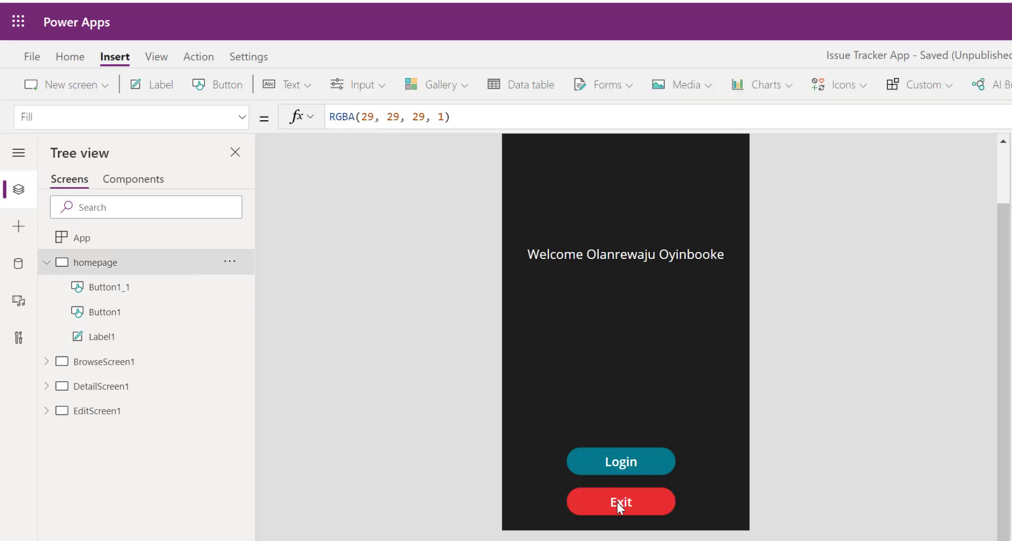
Set the Login button's OnSelect formula to Navigate(BrowseScreen1)
click(635, 463)
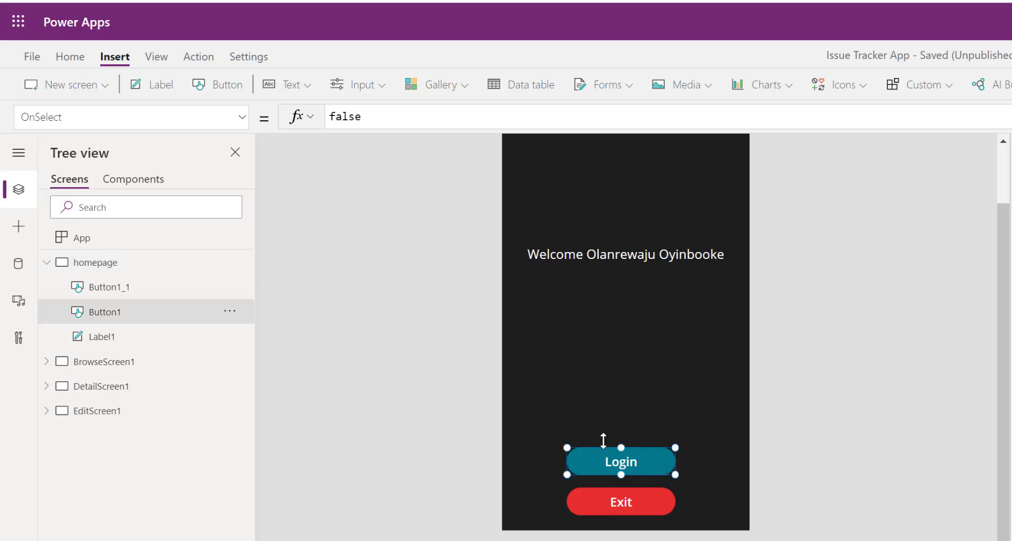
click(59, 264)
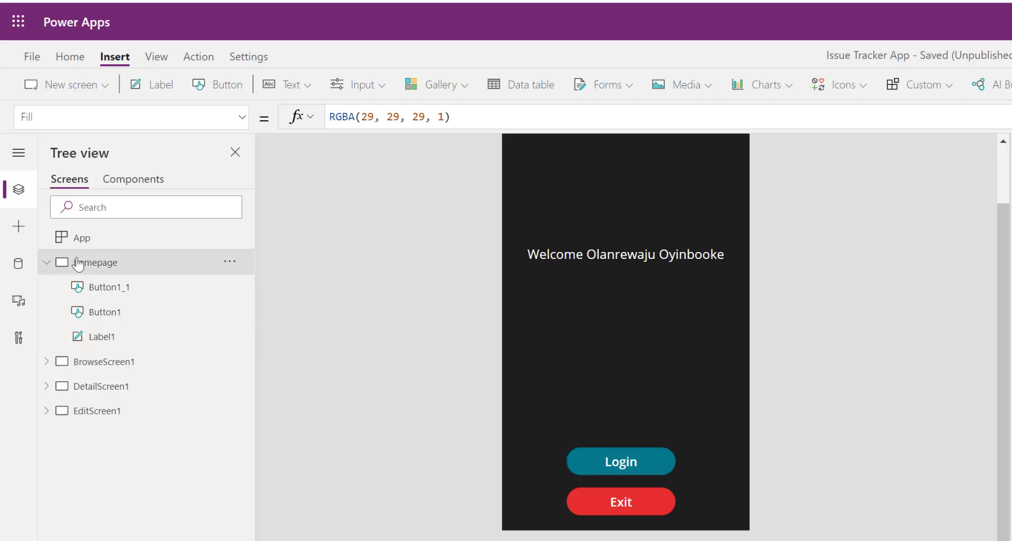
click(611, 457)
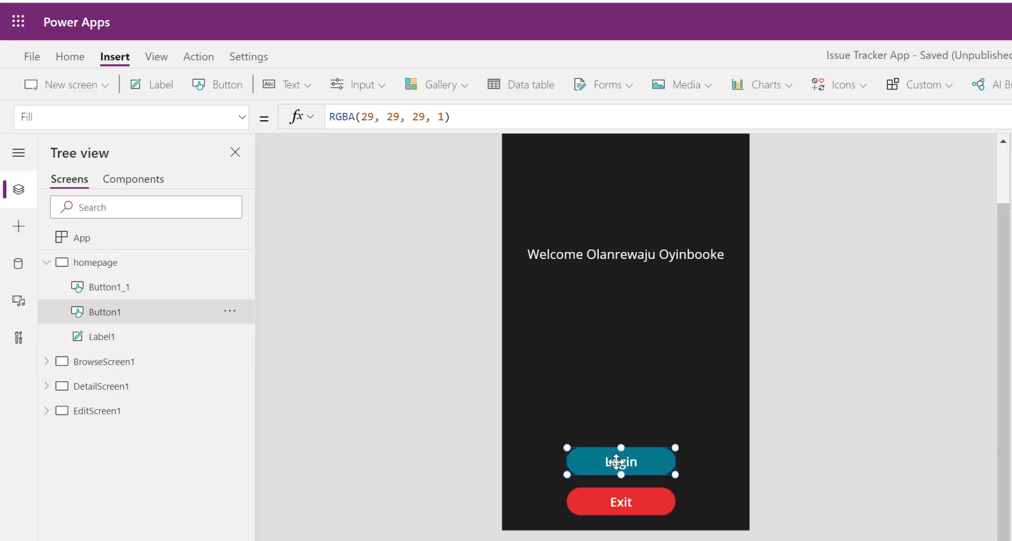
drag(361, 117, 316, 117)
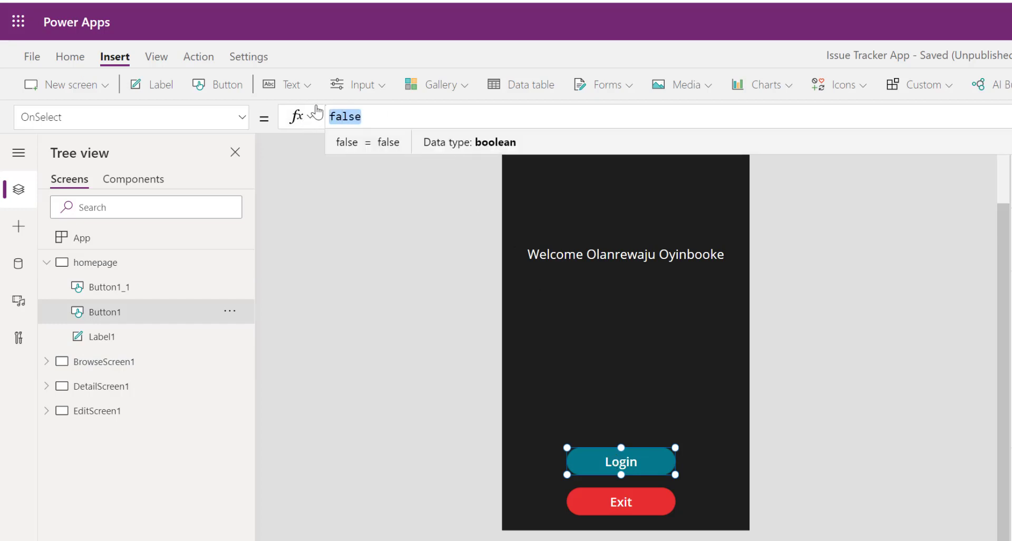
text(nav)
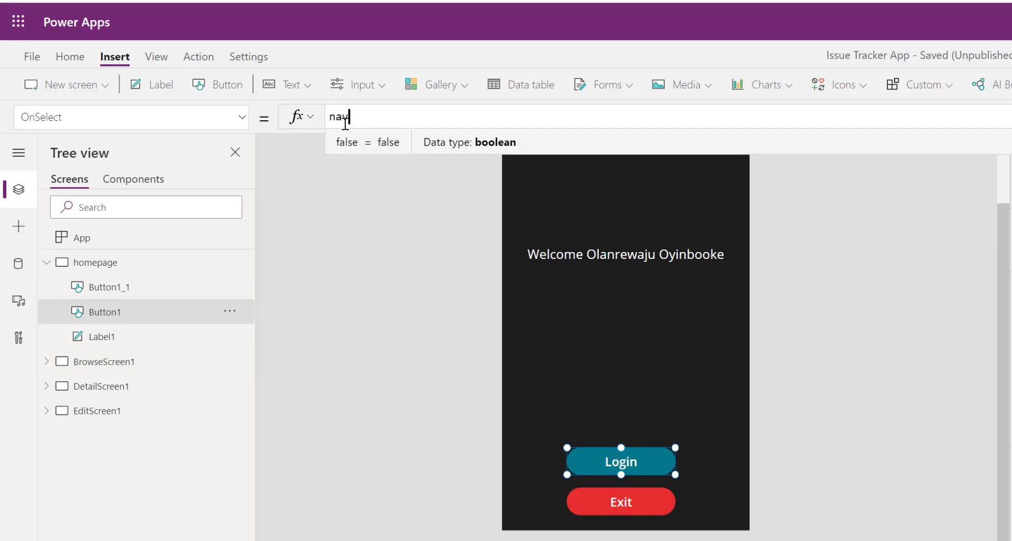
text(igate()
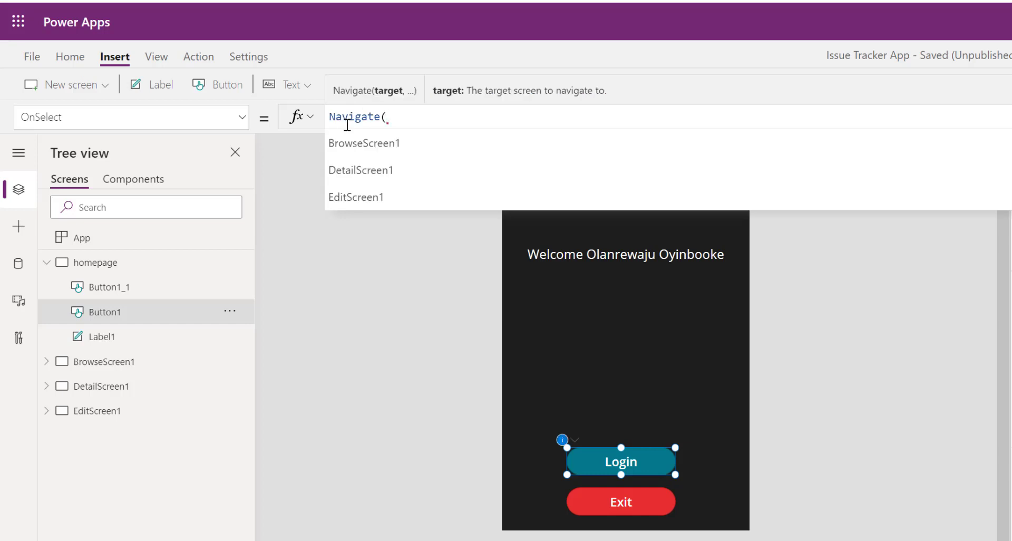
click(372, 146)
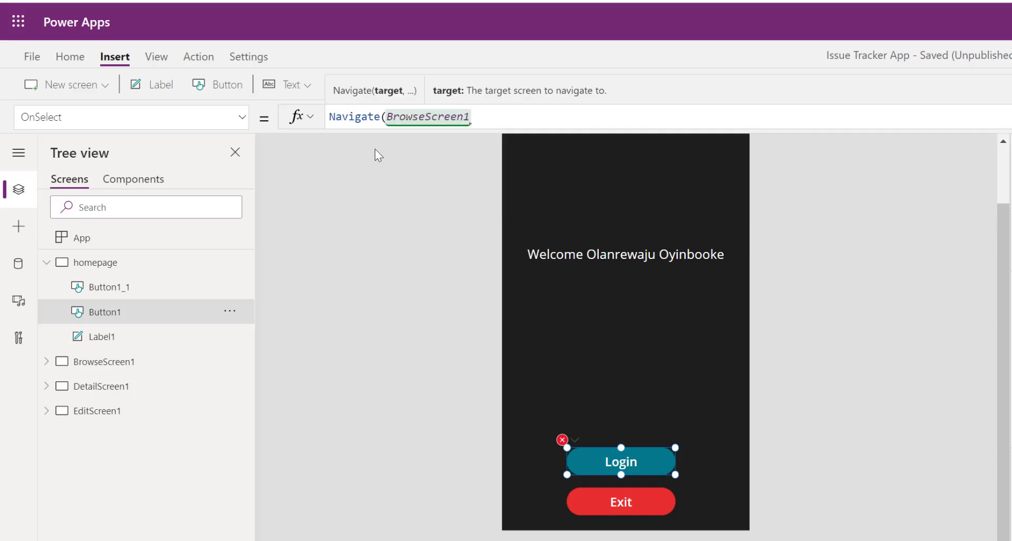
text())
click(387, 245)
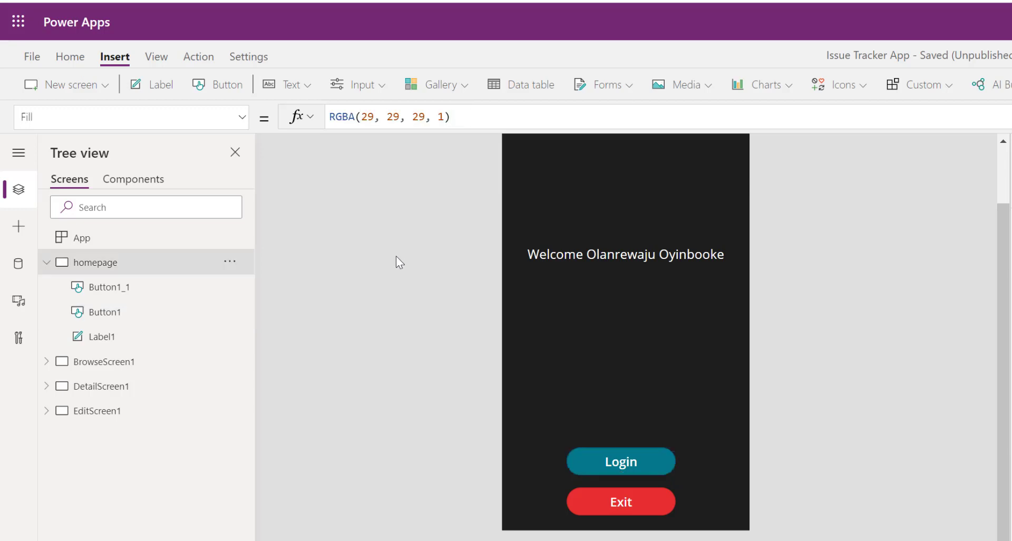
On BrowseScreen1, set the Home footer icon's OnSelect formula to Navigate(homepage)
click(82, 361)
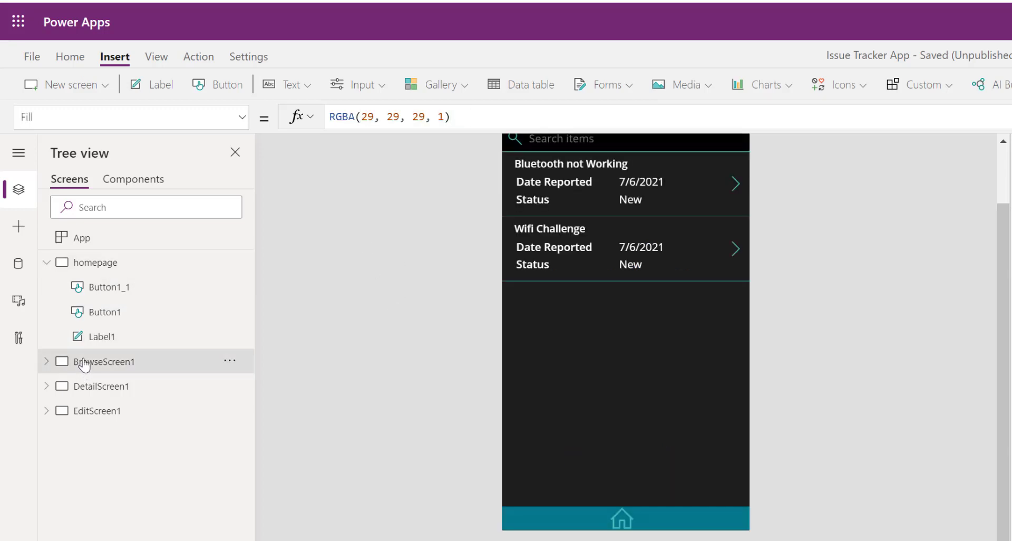
click(621, 518)
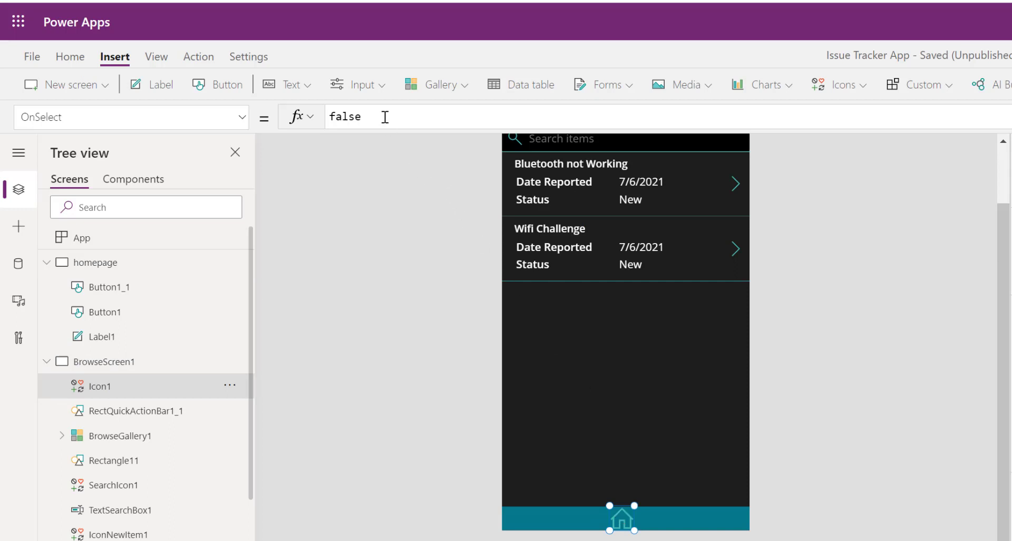
double_click(328, 116)
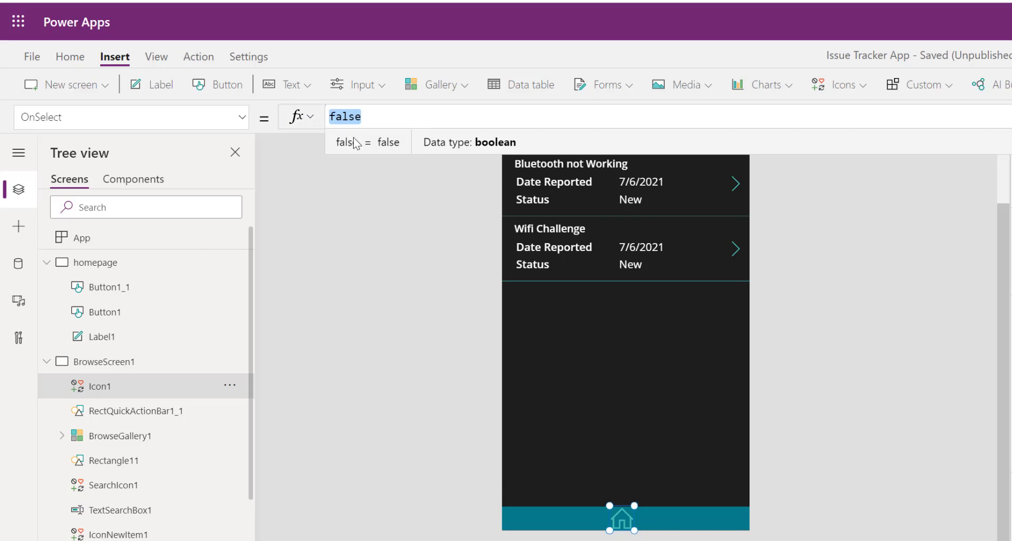
text(navi)
click(356, 139)
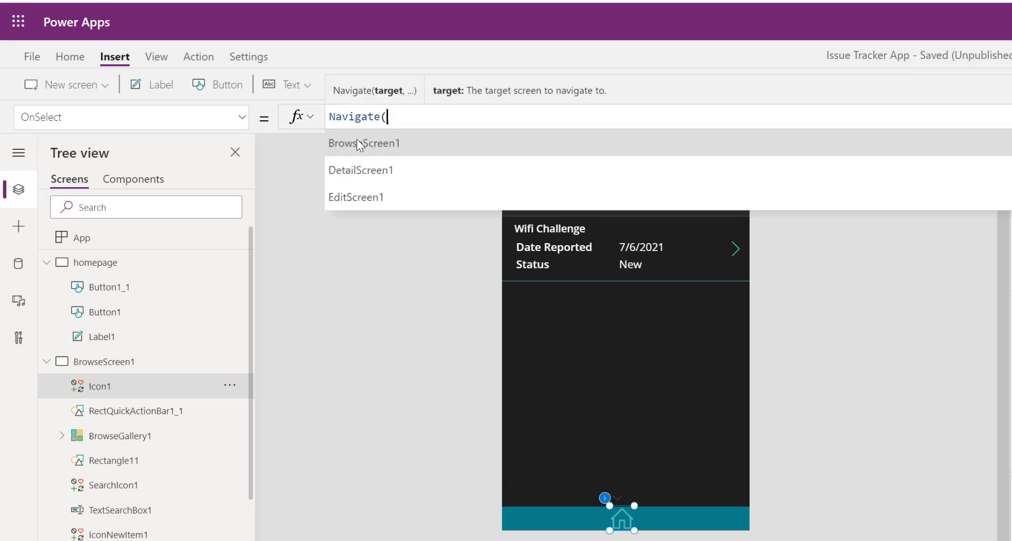
text(home)
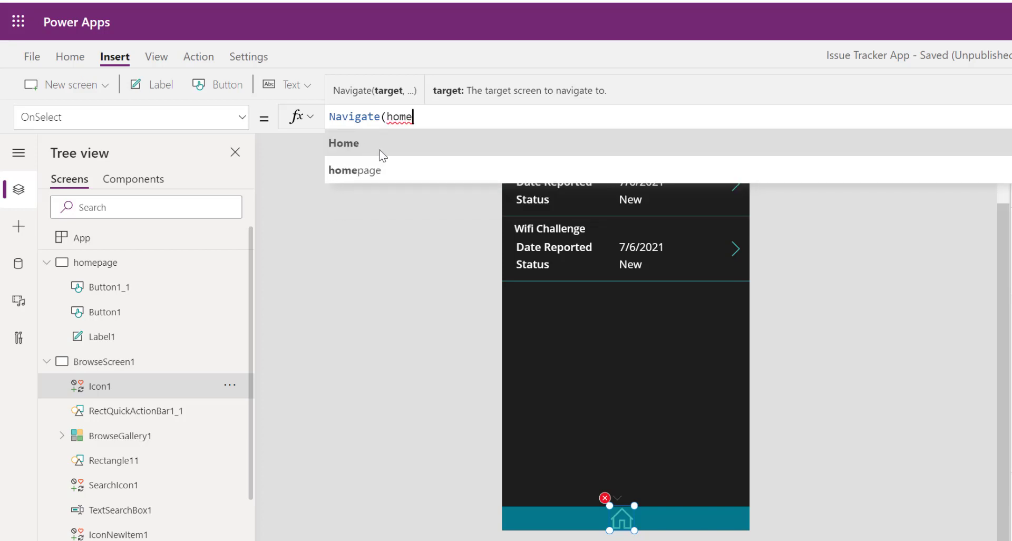
click(359, 170)
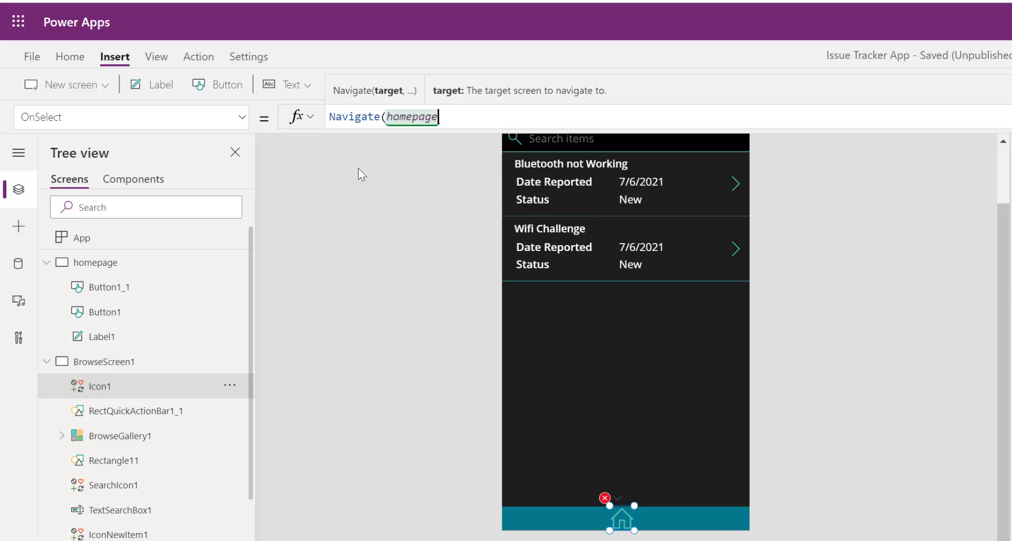
click(403, 233)
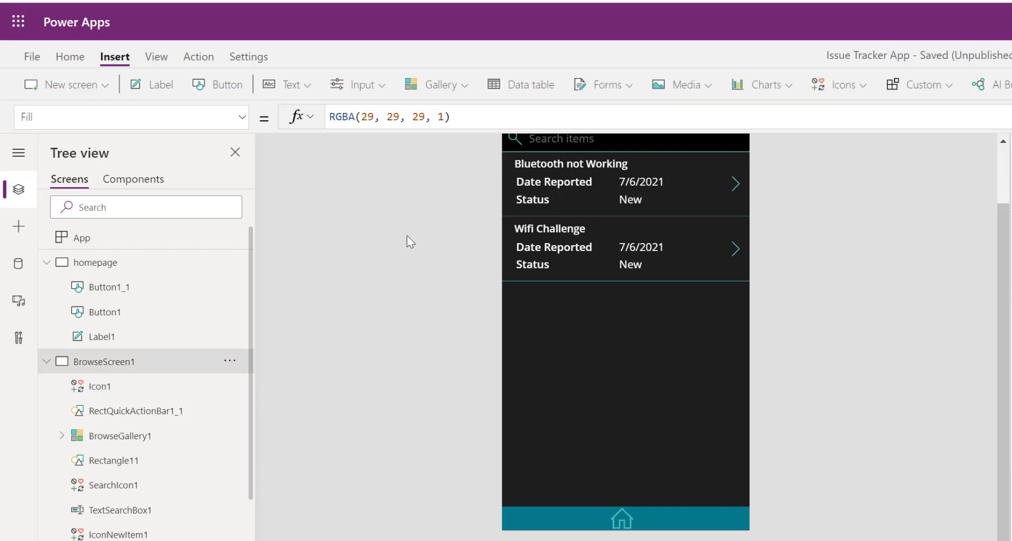
Save the Issue Tracker App and publish this version
click(33, 57)
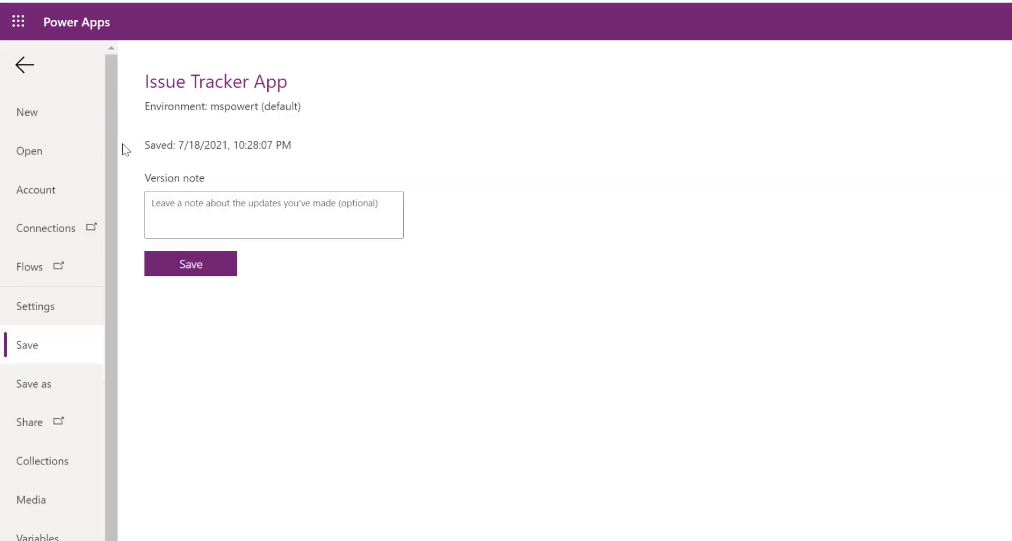
click(198, 266)
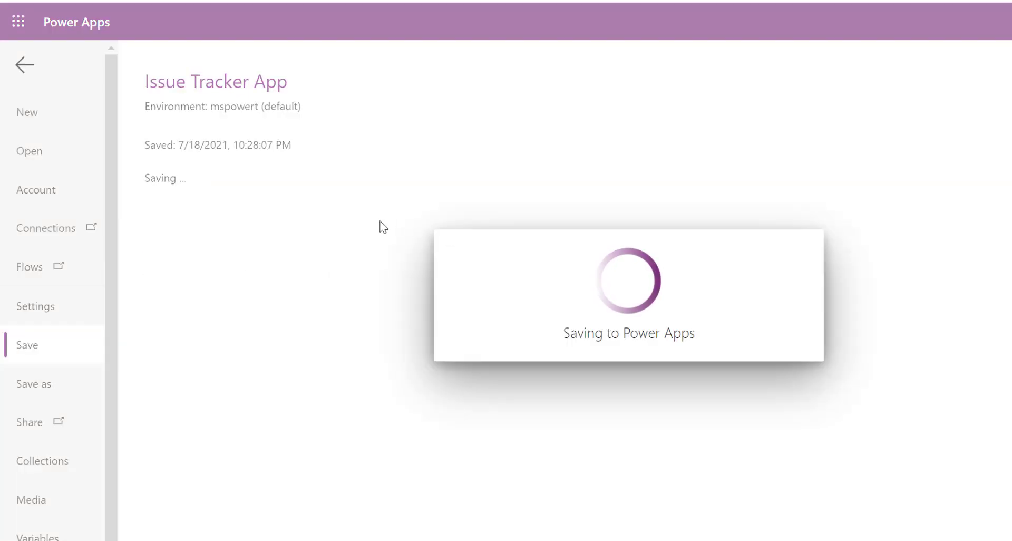
click(219, 228)
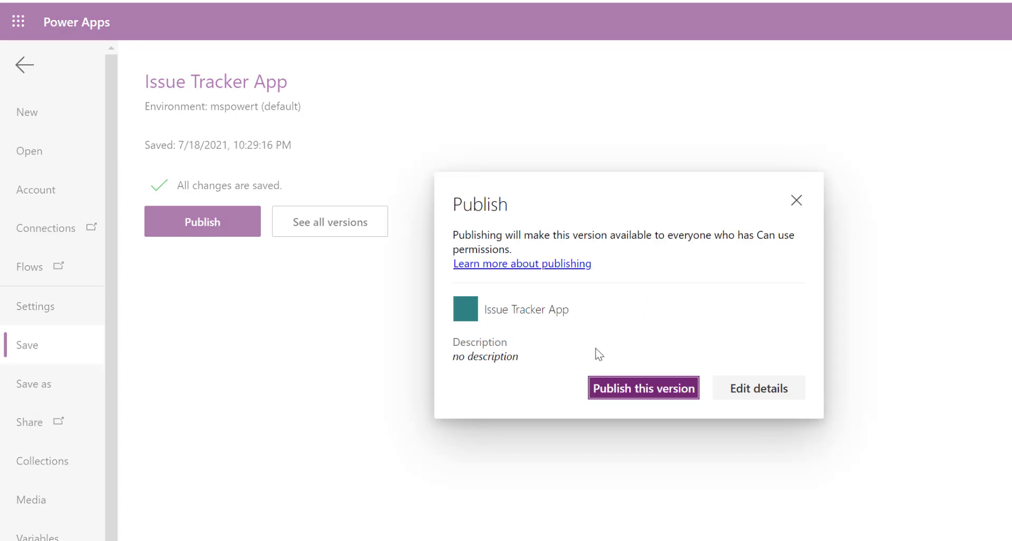
click(640, 389)
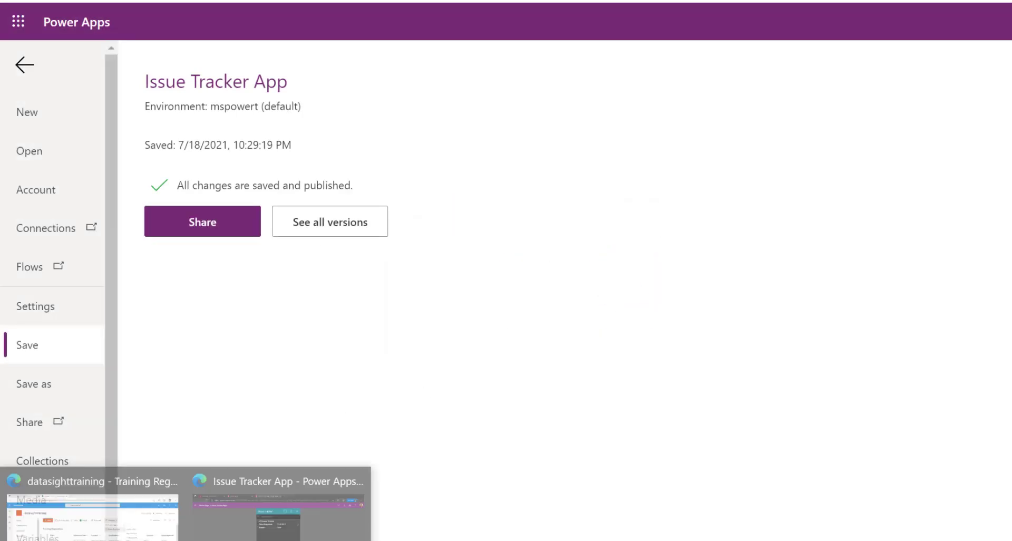
click(276, 503)
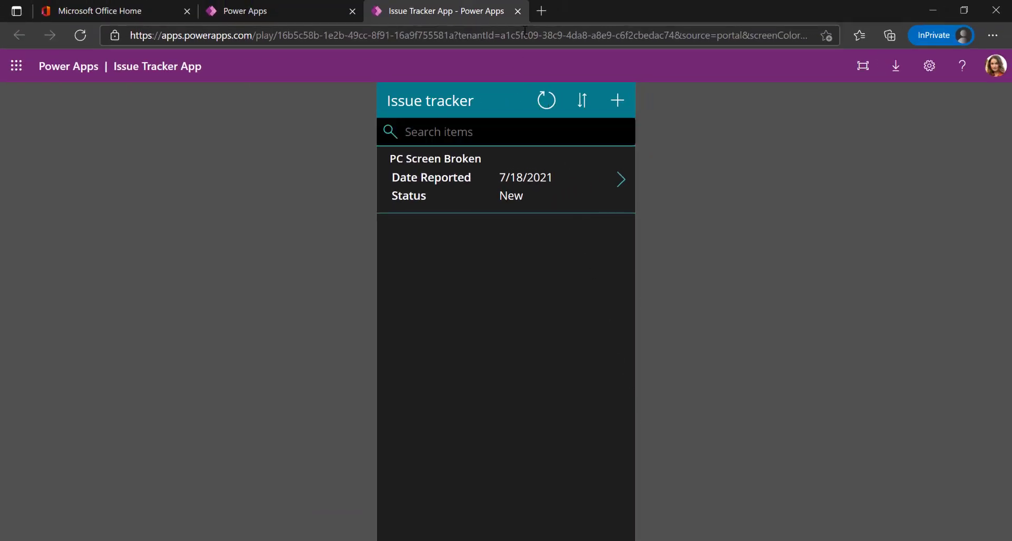
Close the old Issue Tracker App tab, refresh the Apps list, and run Issue Tracker App again
click(517, 11)
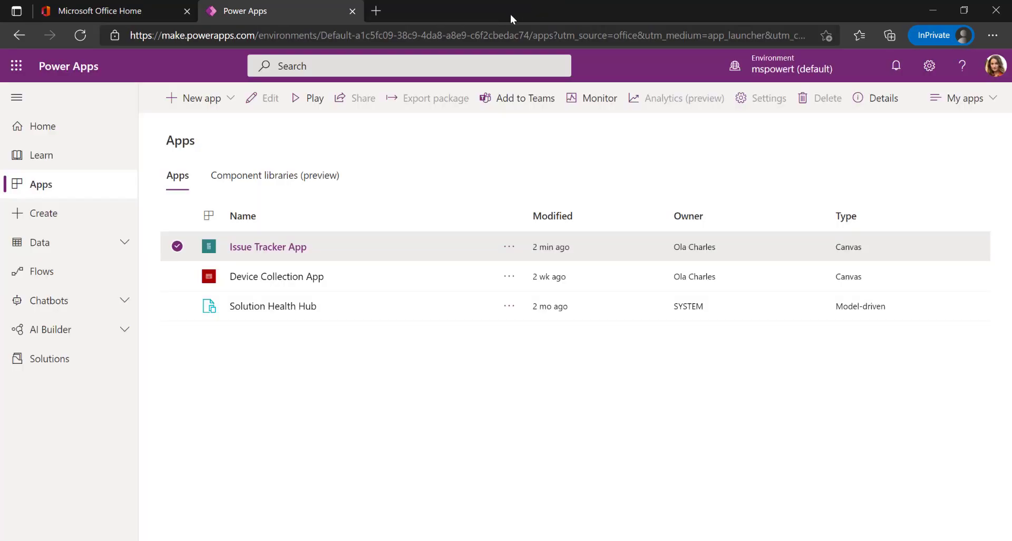
click(80, 36)
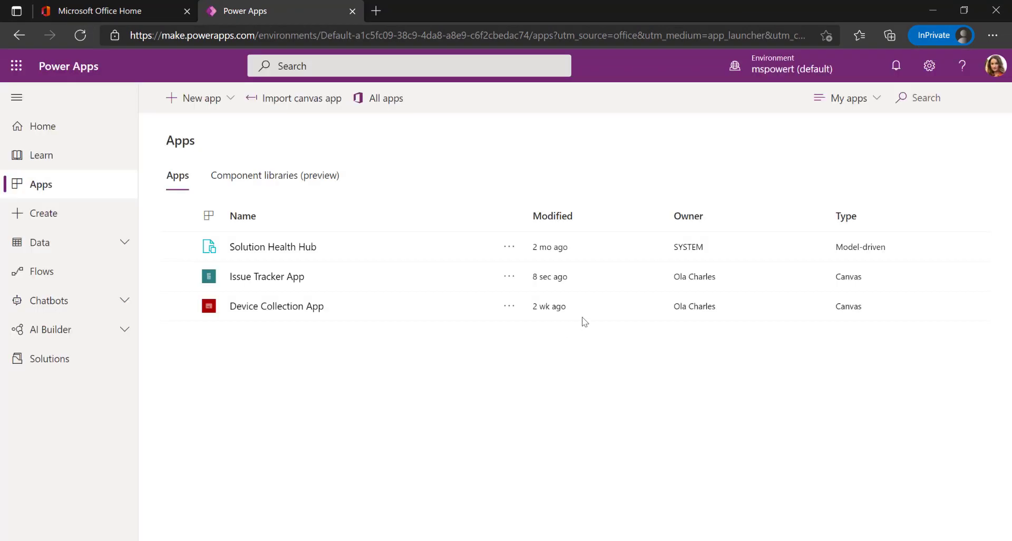
click(270, 277)
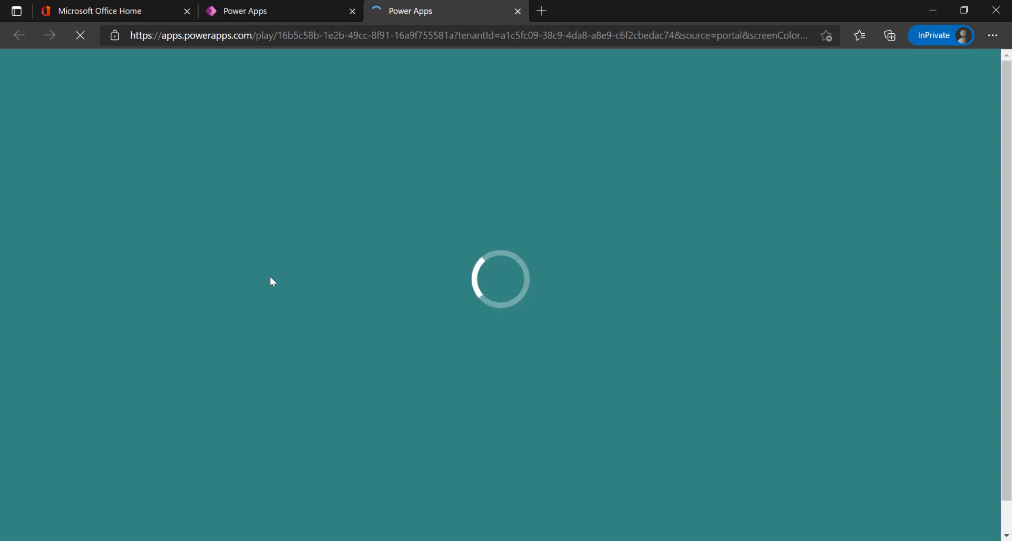
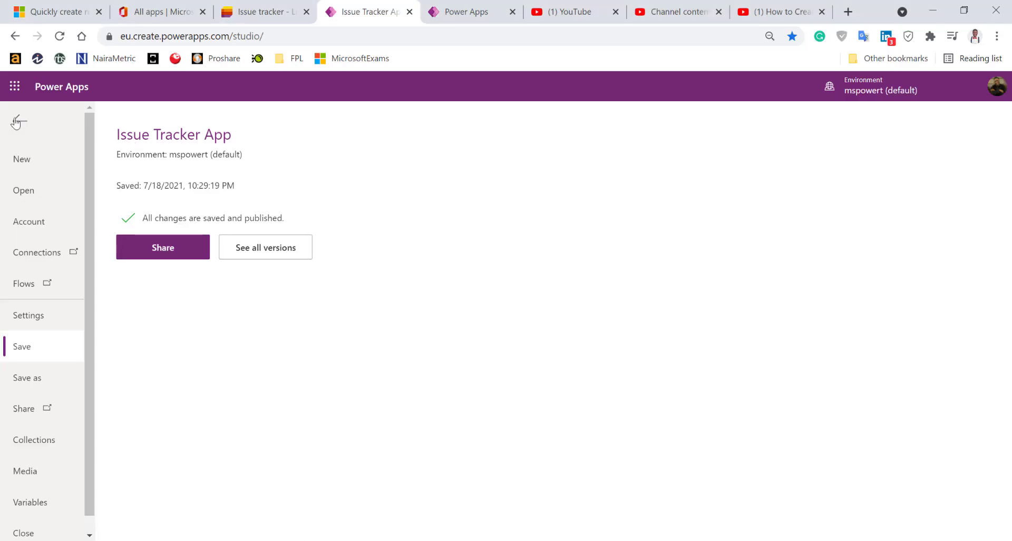
Preview the app from homepage, then switch to the app running as the second user
click(16, 123)
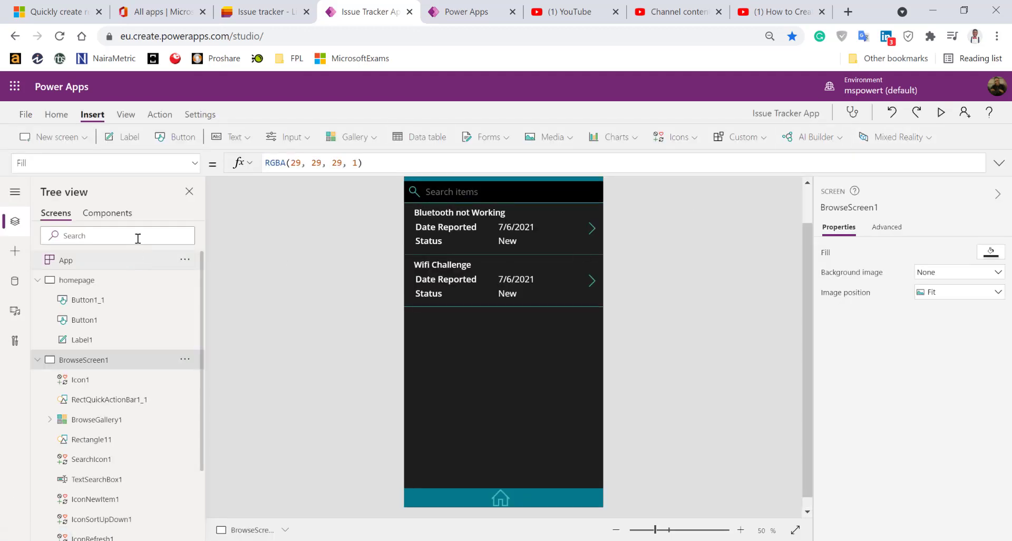
click(69, 280)
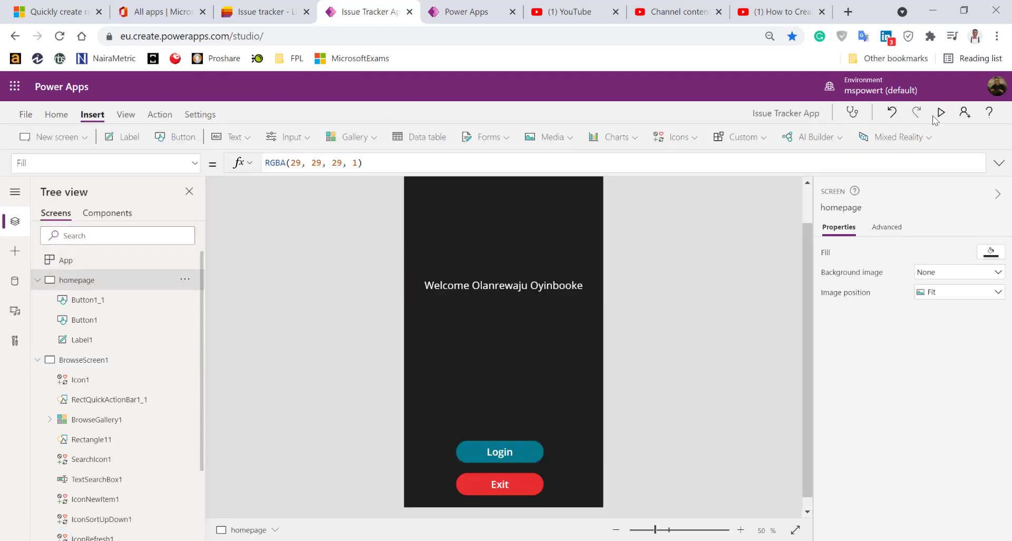
click(939, 113)
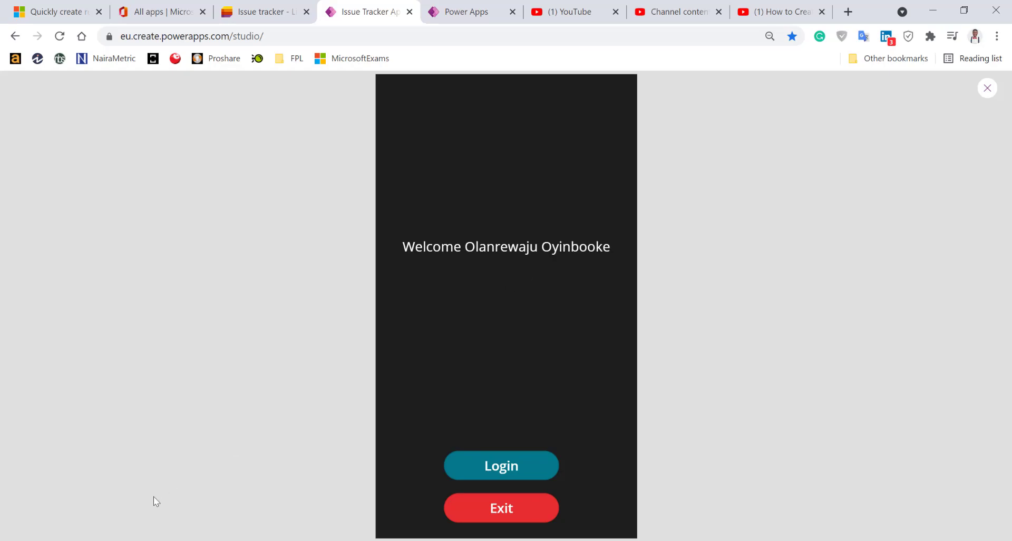
mouse_move(144, 538)
click(245, 511)
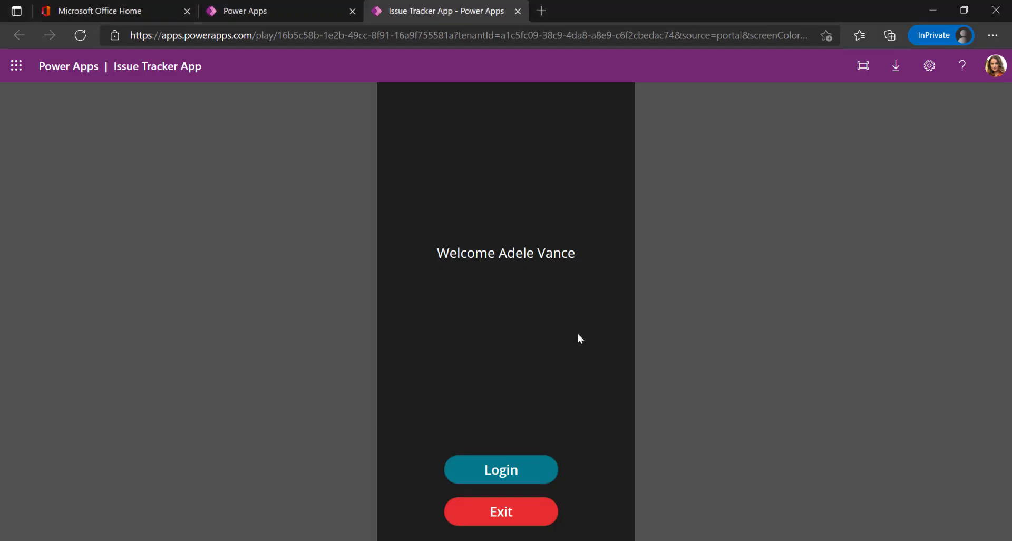
Log in, start a new issue and title it 'Mouse not Working'
click(510, 475)
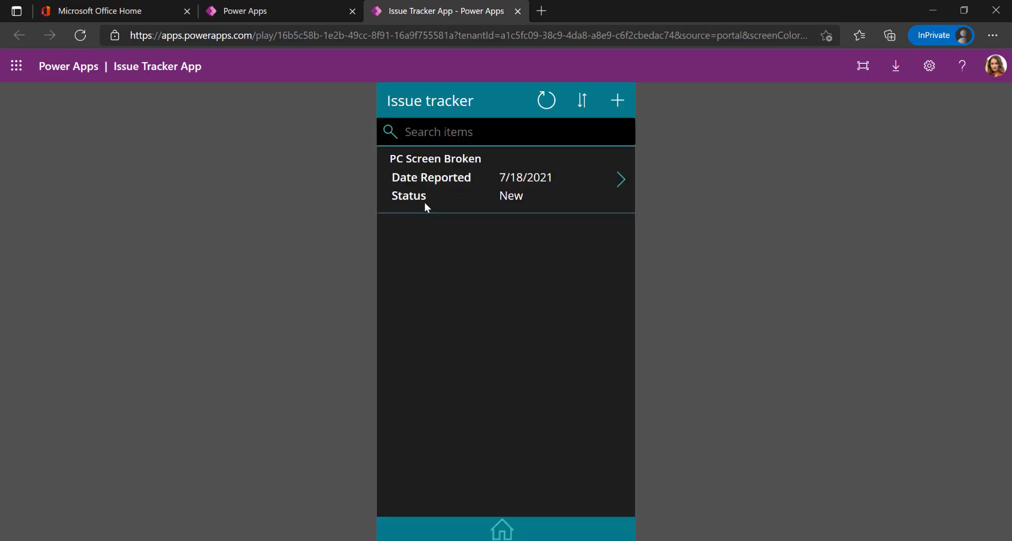
click(615, 101)
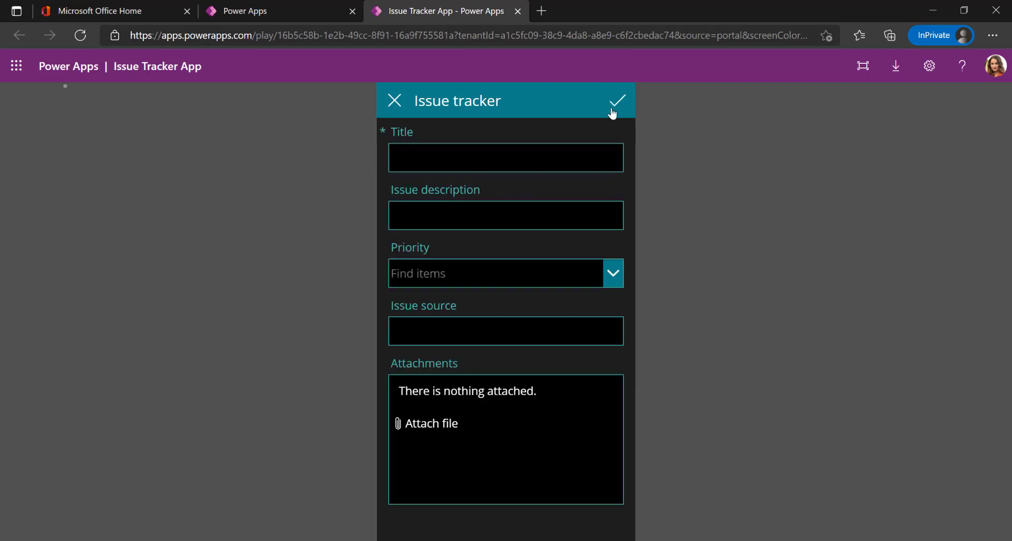
click(481, 162)
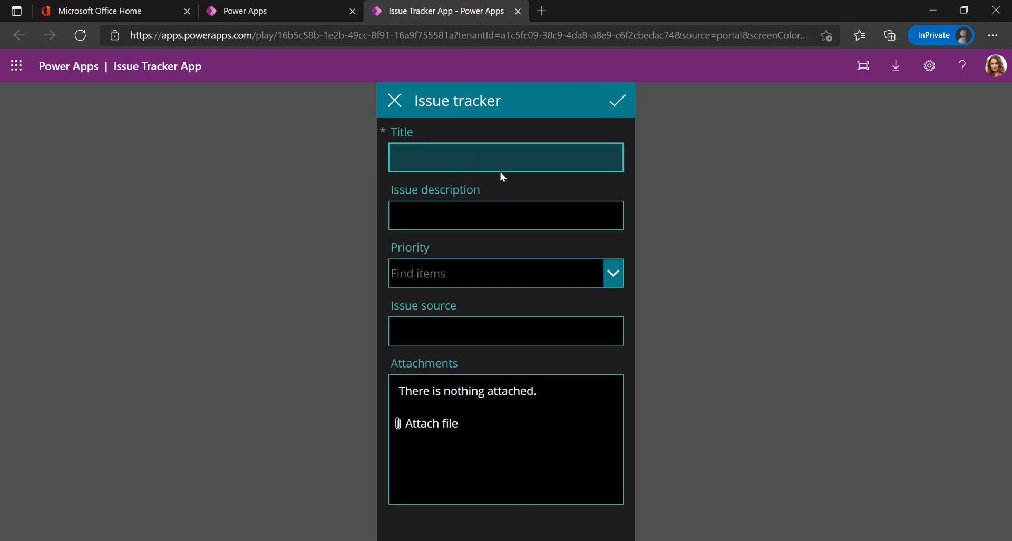
text(Mouse)
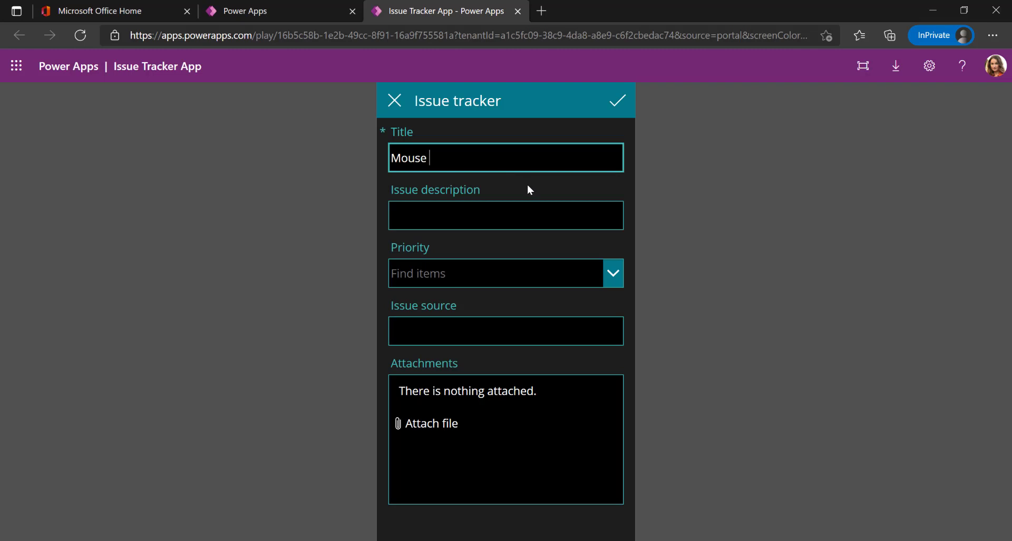
text( not Working)
Describe it as 'water fell on my PC and the mouse pad is no longer working', set priority High, and submit
click(528, 216)
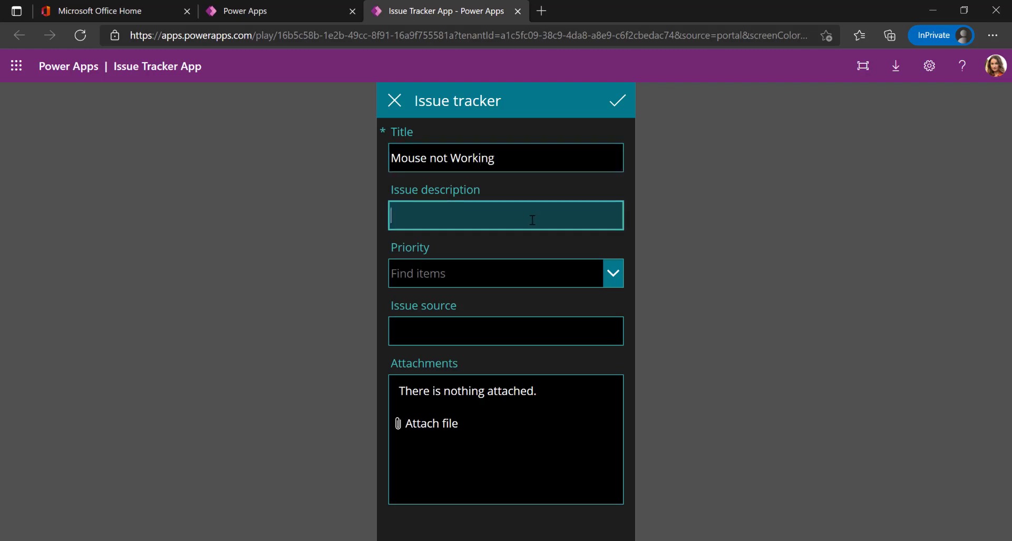
text(M)
key(BackSpace)
text(water fell on my PC and )
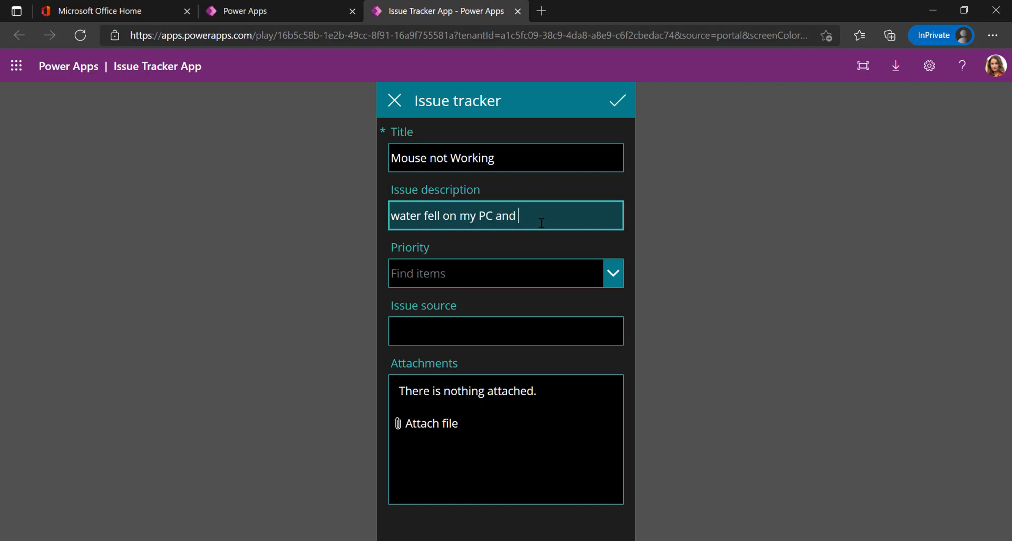
text(the mouse pad is no longe)
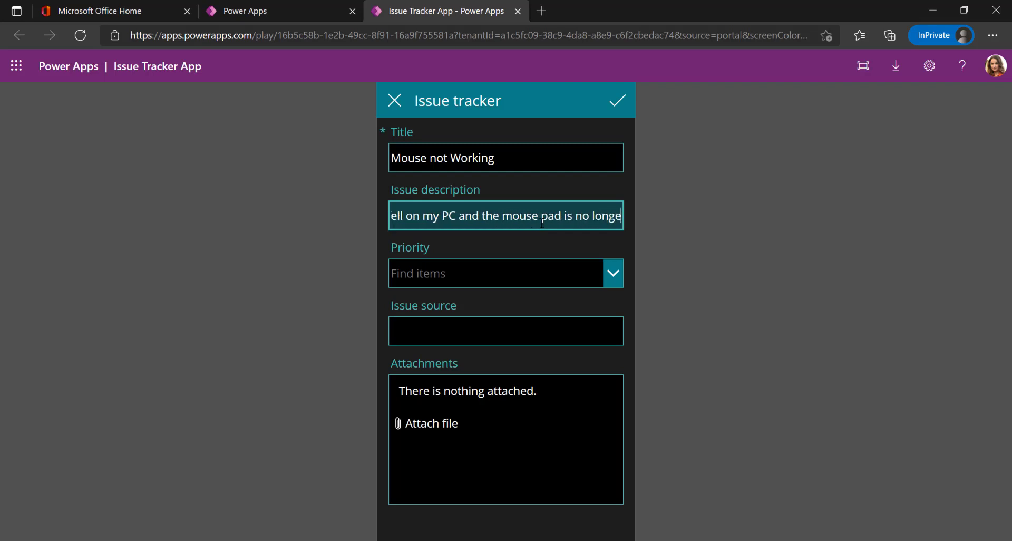
text(r working)
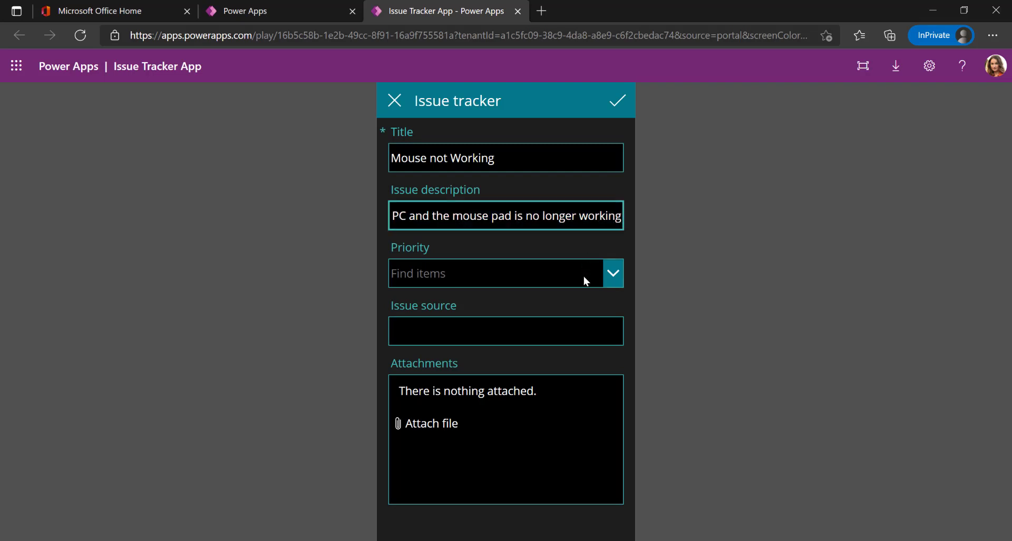
click(583, 276)
click(467, 323)
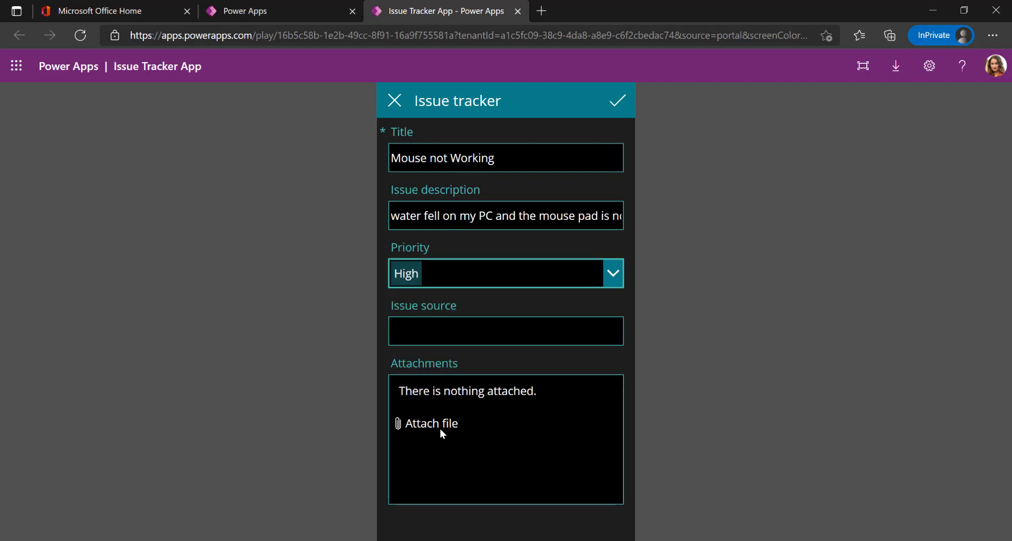
click(624, 102)
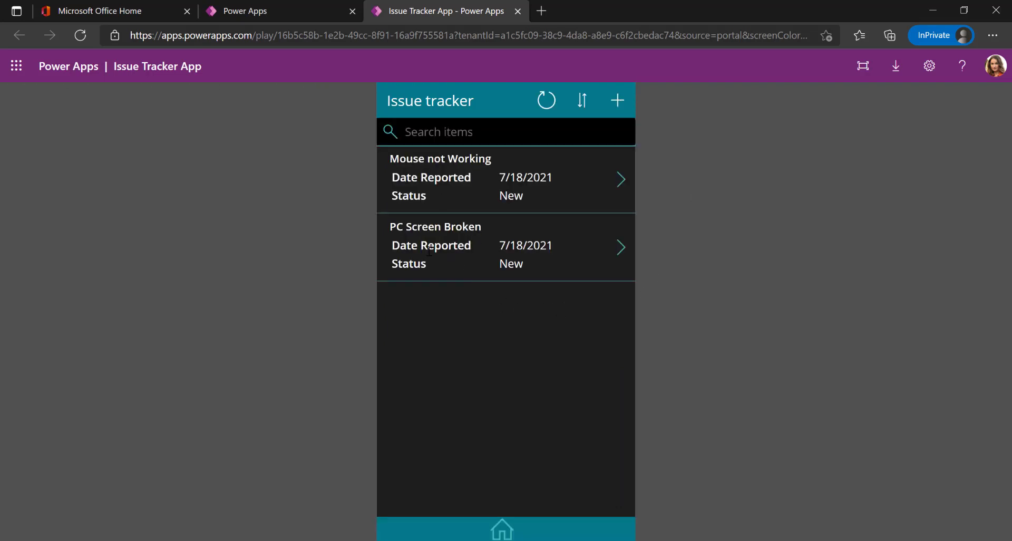
click(503, 529)
Exit the app, close the preview, and refresh the Issue tracker data source
click(520, 514)
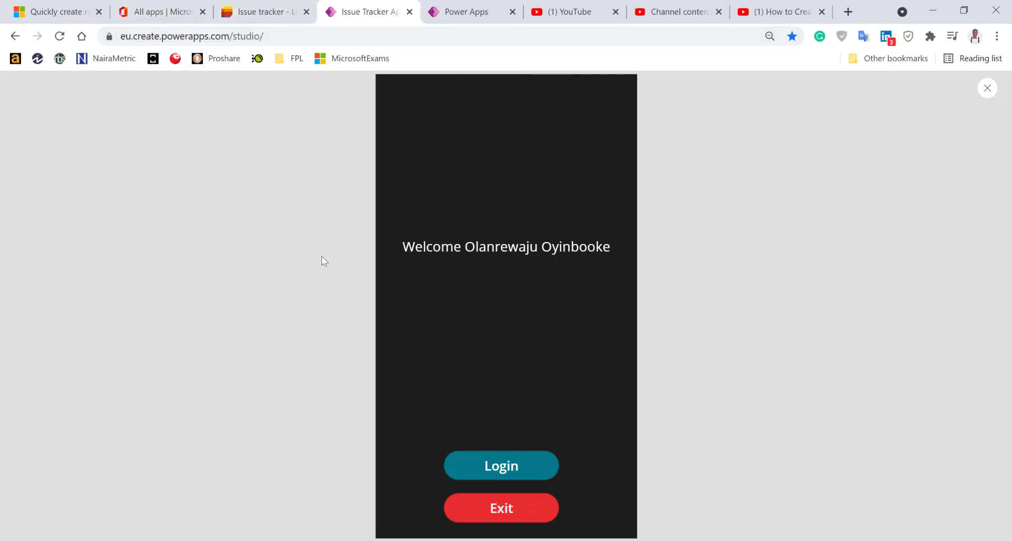
click(987, 89)
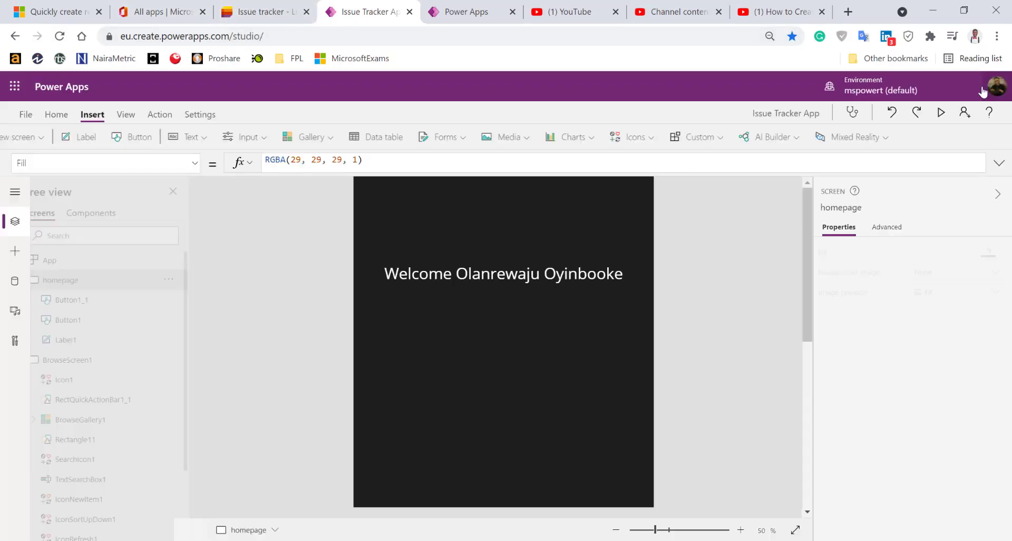
click(20, 283)
mouse_move(153, 266)
click(190, 270)
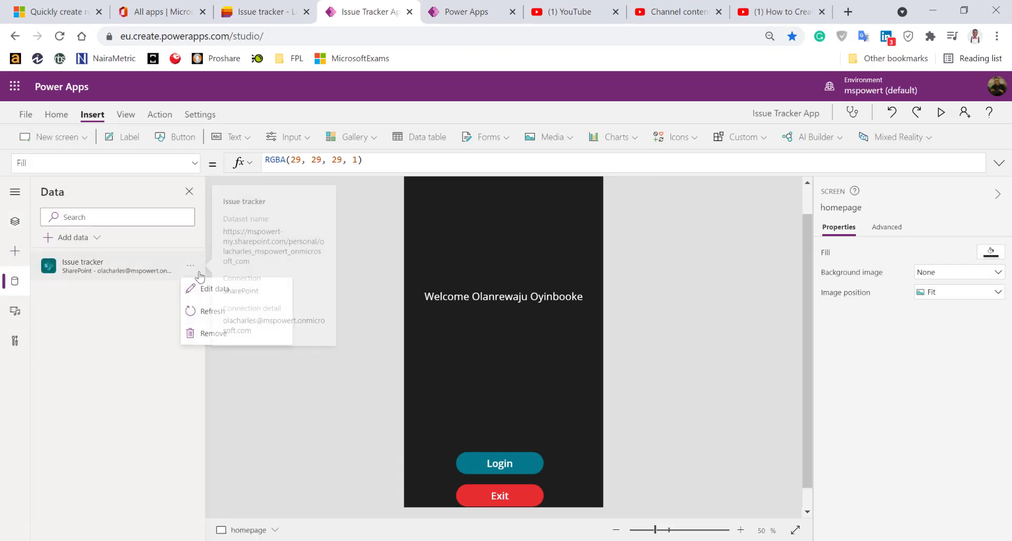
click(211, 311)
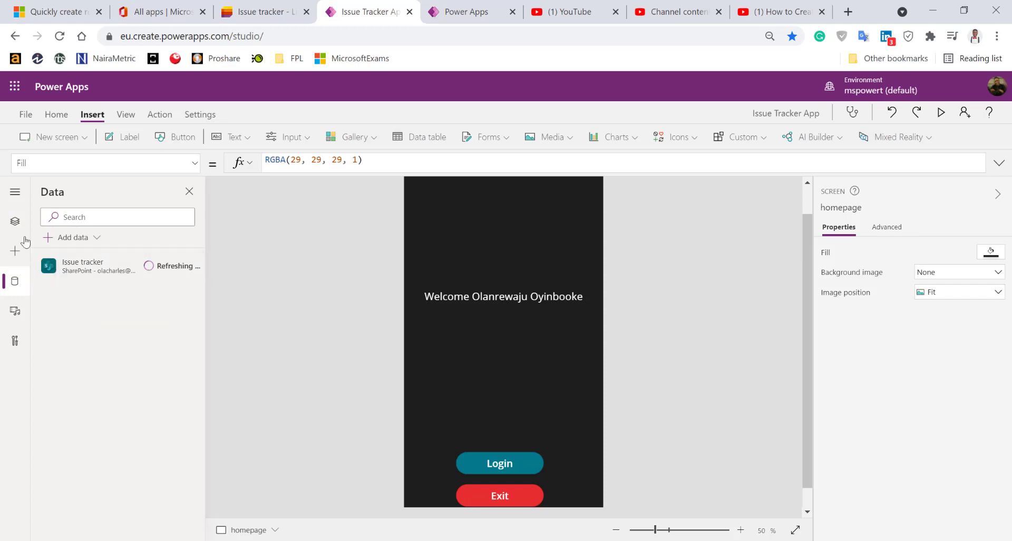
Show BrowseScreen1 on the canvas and switch to the Issue tracker list tab
click(15, 224)
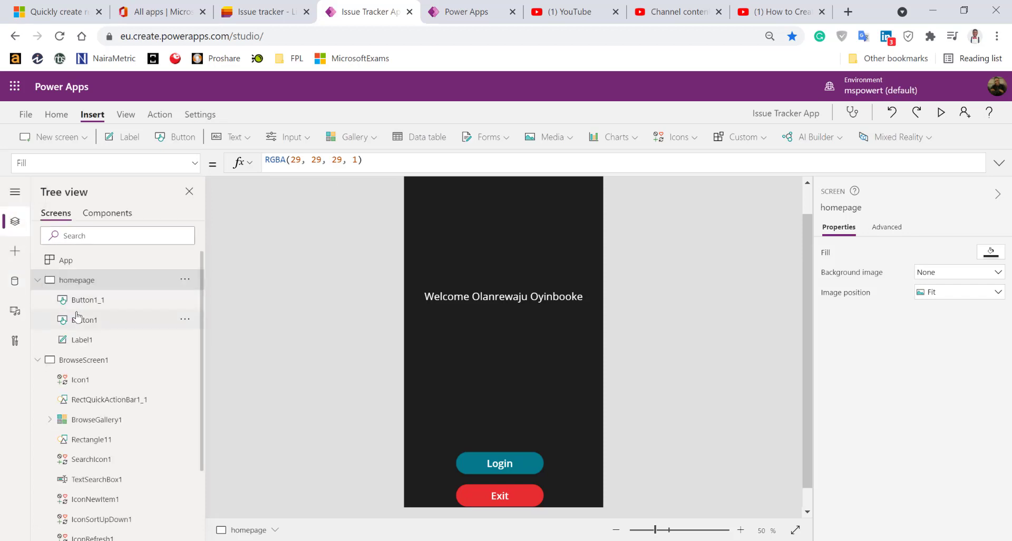
click(130, 359)
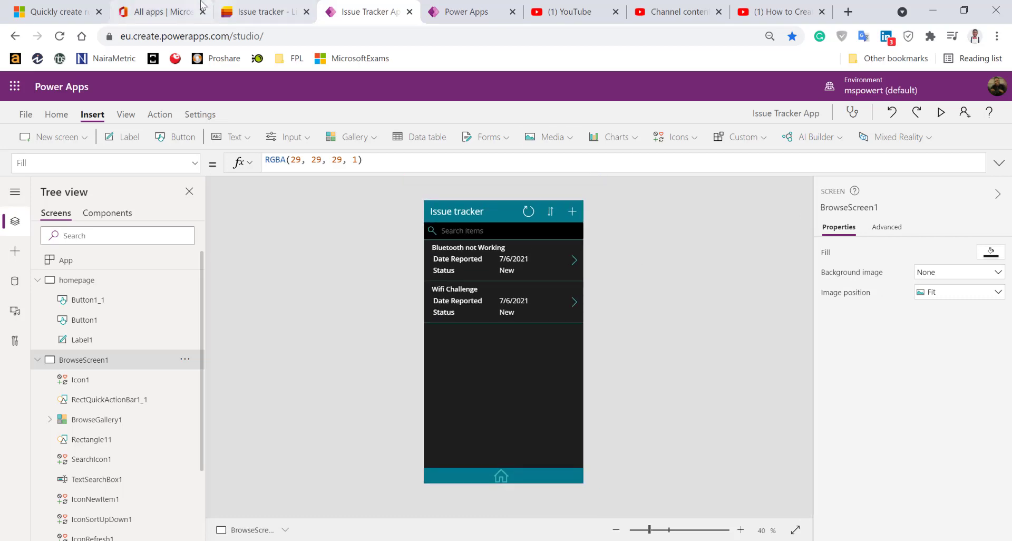
click(240, 13)
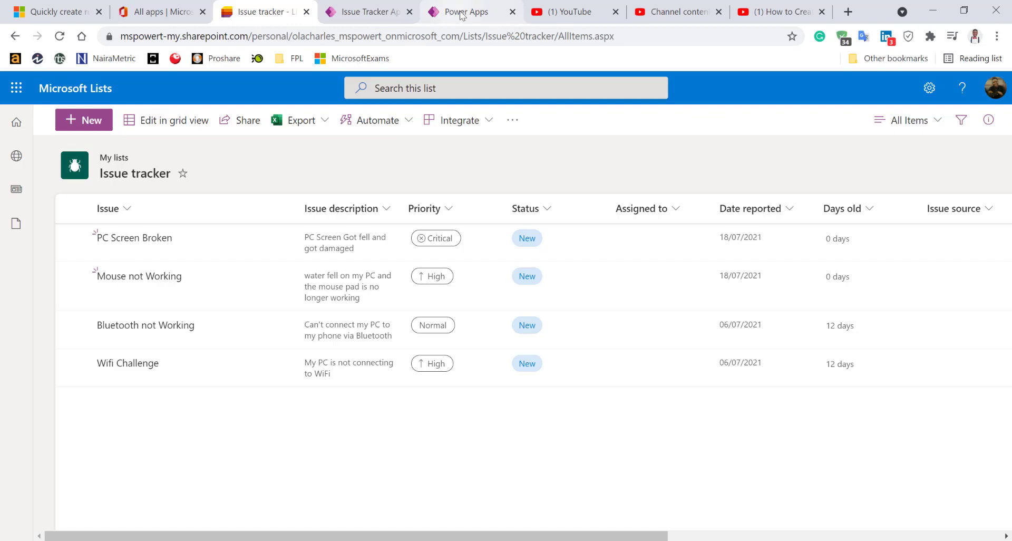
After confirming the High-priority Mouse not Working entry, return to the Issue Tracker App editor
click(388, 15)
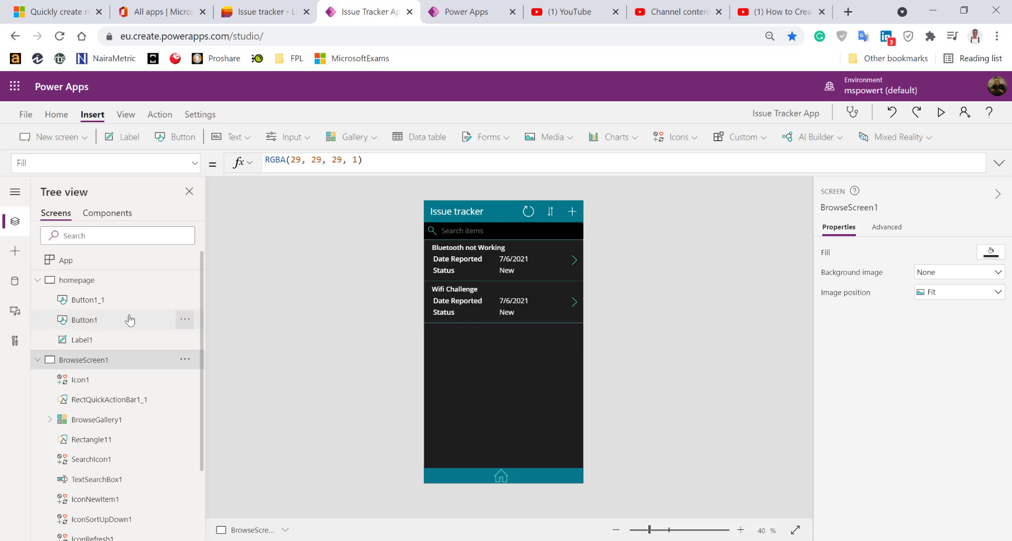
Collapse the homepage and BrowseScreen1 nodes in the Tree view
click(39, 280)
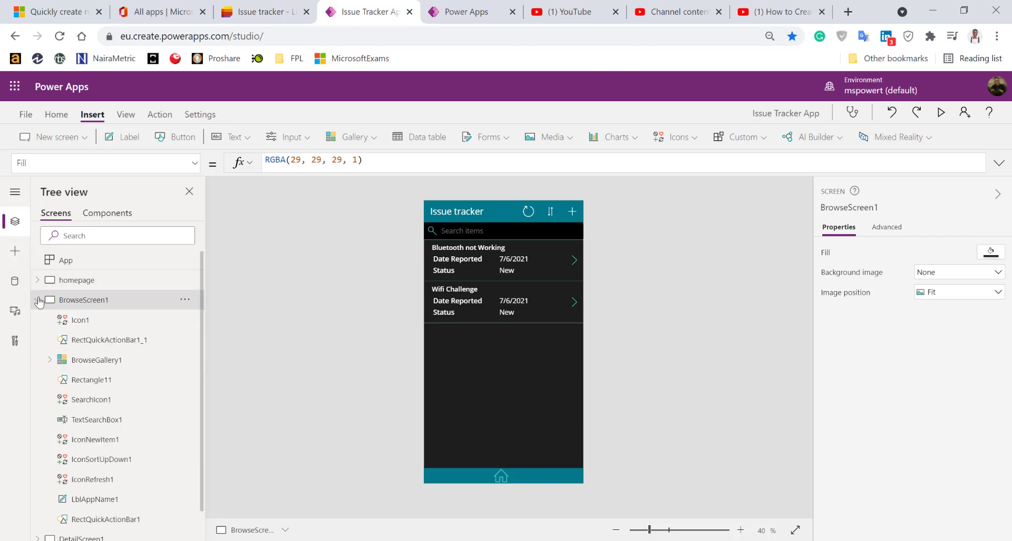
click(38, 299)
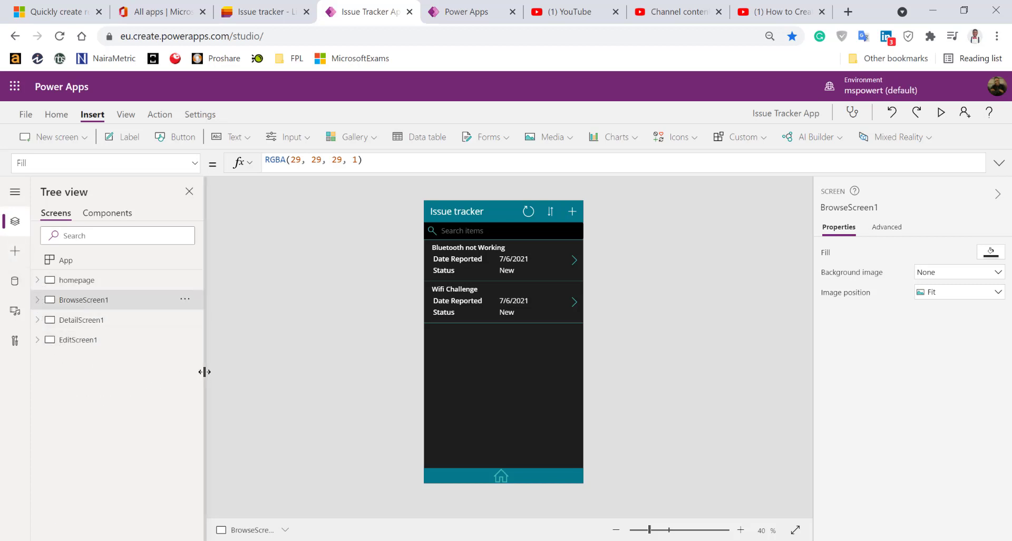